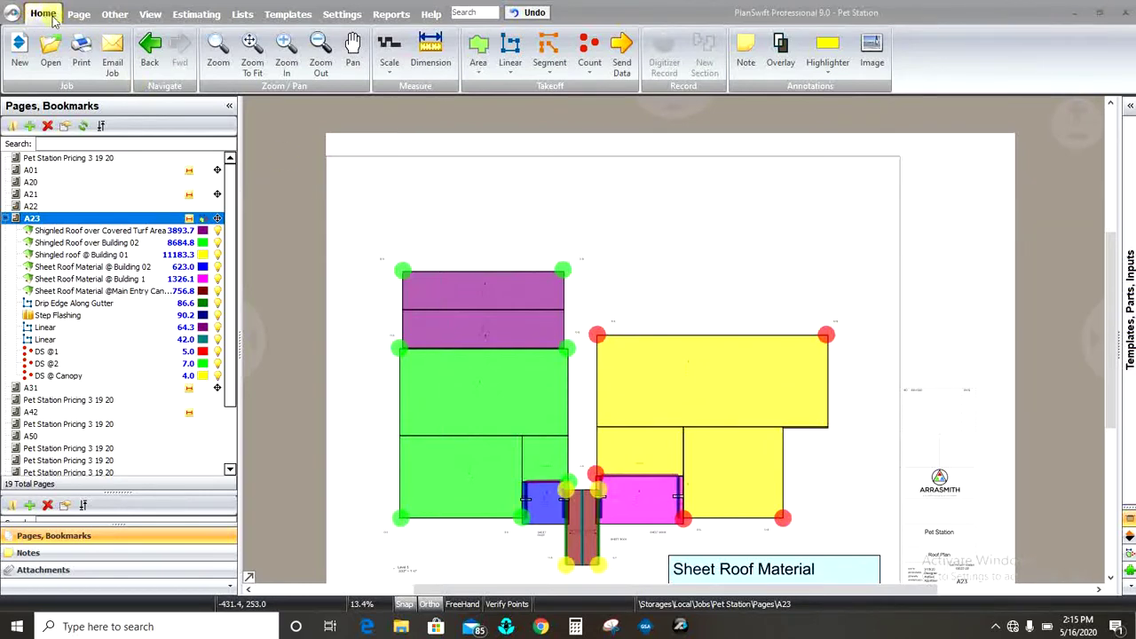
- View the New Job setup form and close it without creating a job
{"action": "left_click", "coordinate": [19, 52]}
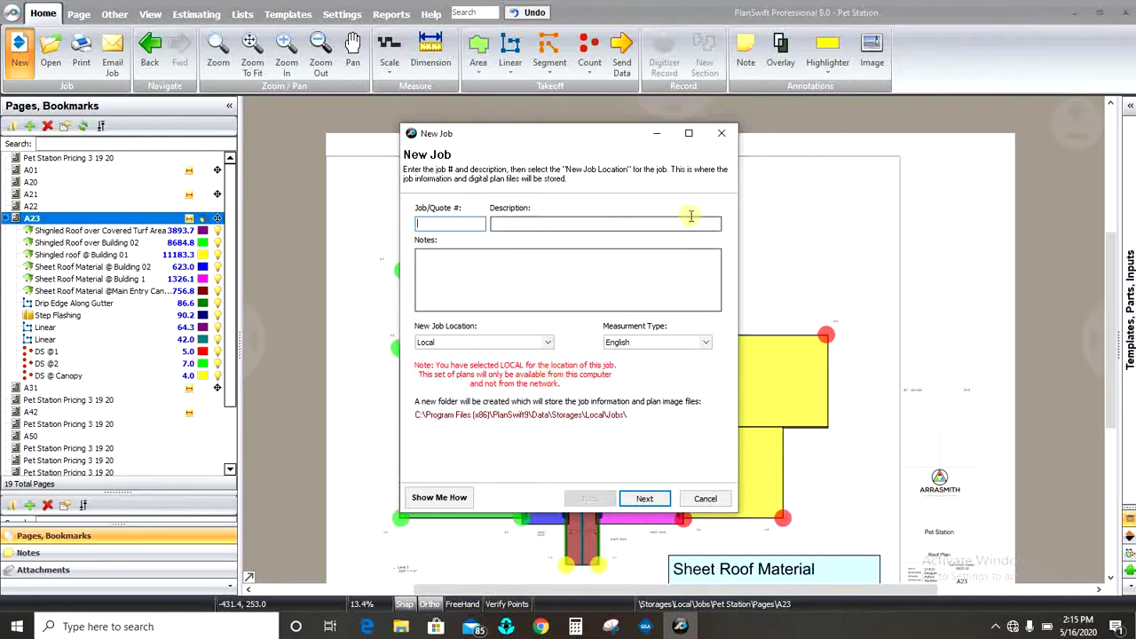
{"action": "left_click", "coordinate": [722, 134]}
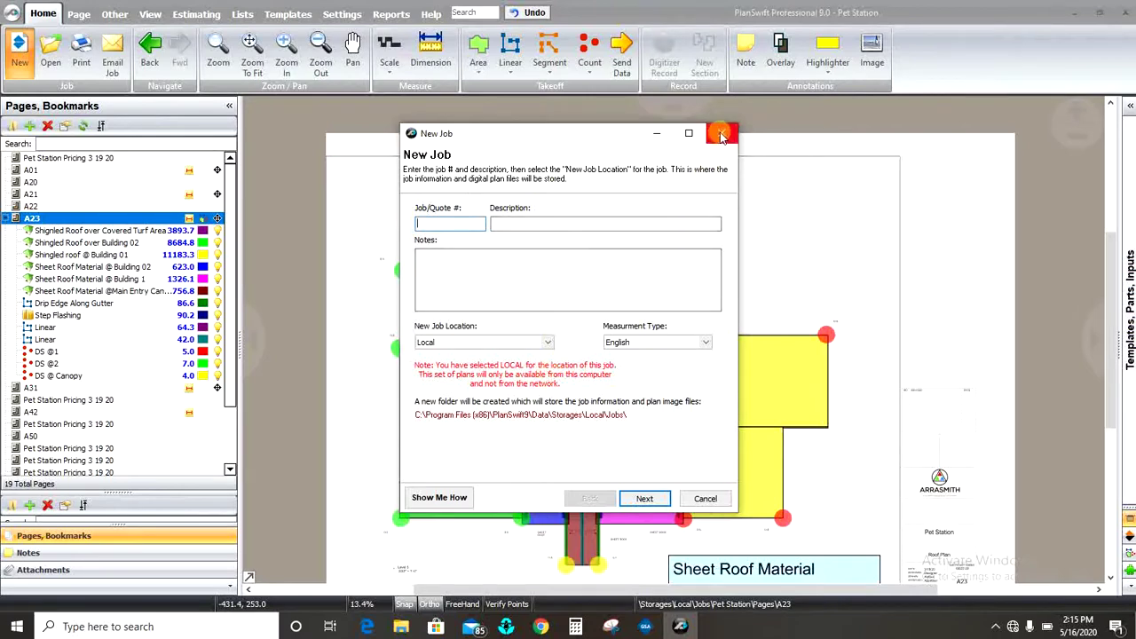
- Delete the job named Everything from the local job list and close the list
{"action": "left_click", "coordinate": [51, 55]}
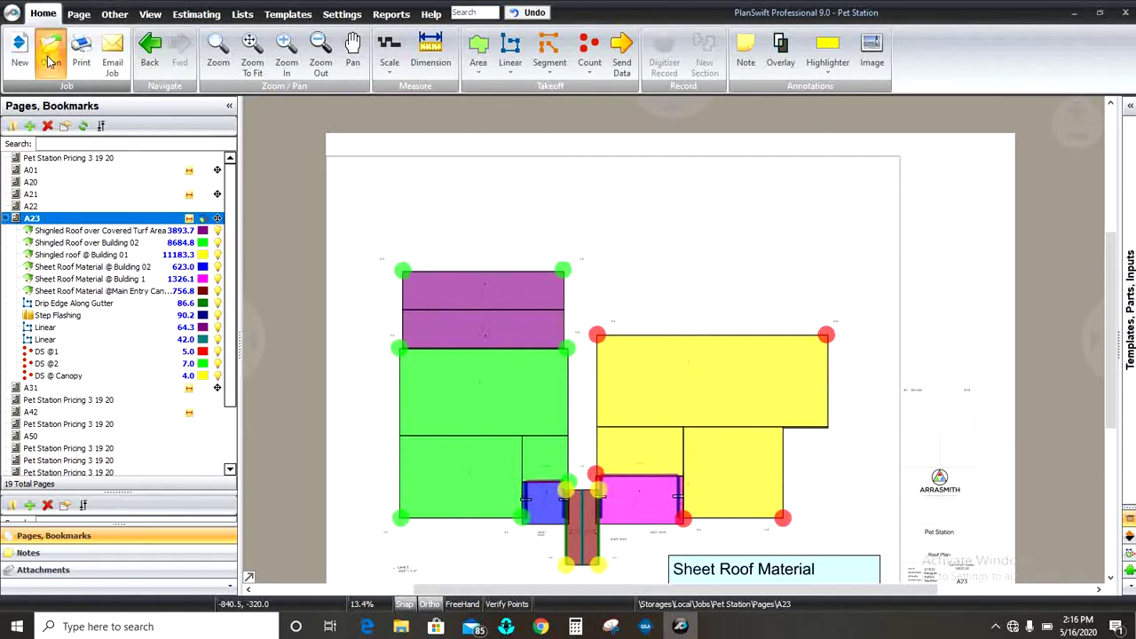
{"action": "scroll", "coordinate": [560, 335], "scroll_direction": "down", "scroll_amount": 3}
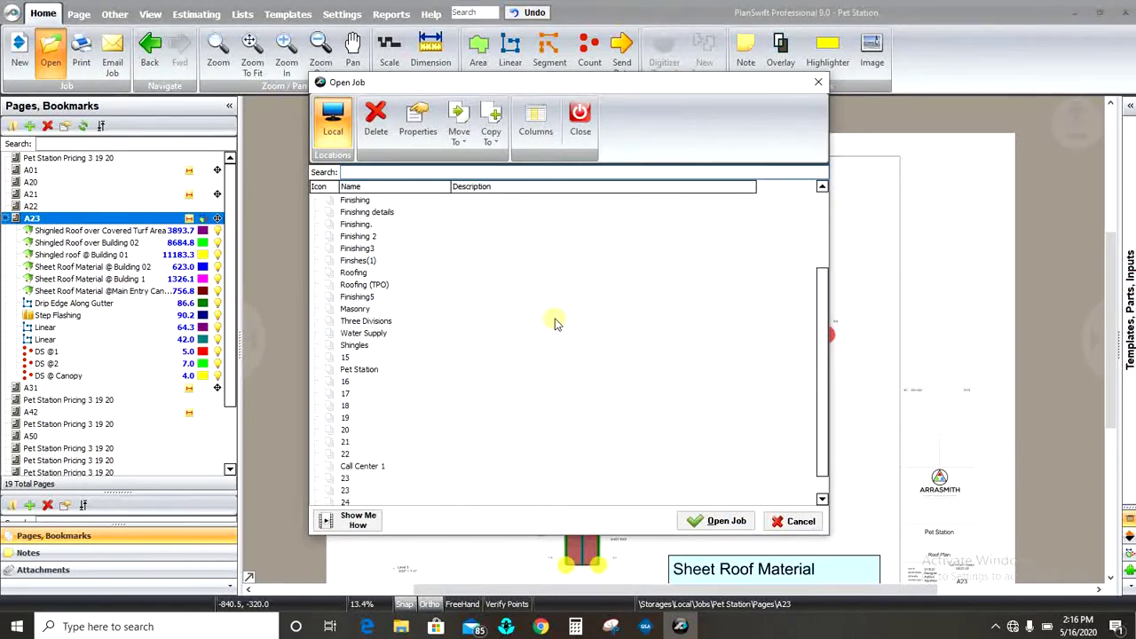
{"action": "scroll", "coordinate": [554, 324], "scroll_direction": "up", "scroll_amount": 3}
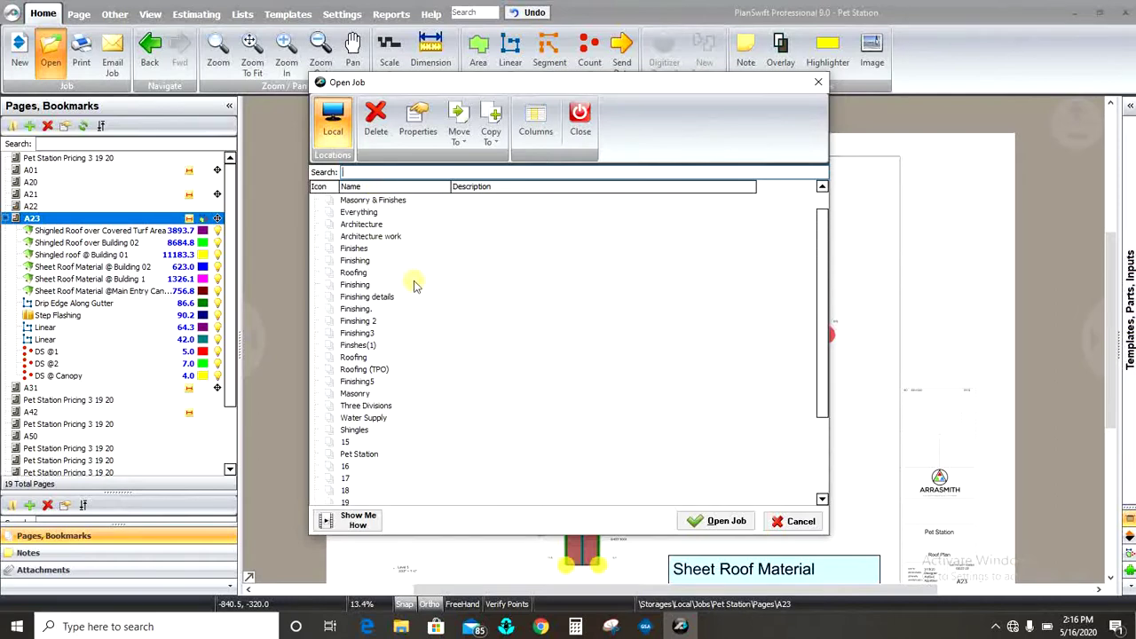
{"action": "scroll", "coordinate": [414, 284], "scroll_direction": "up", "scroll_amount": 1}
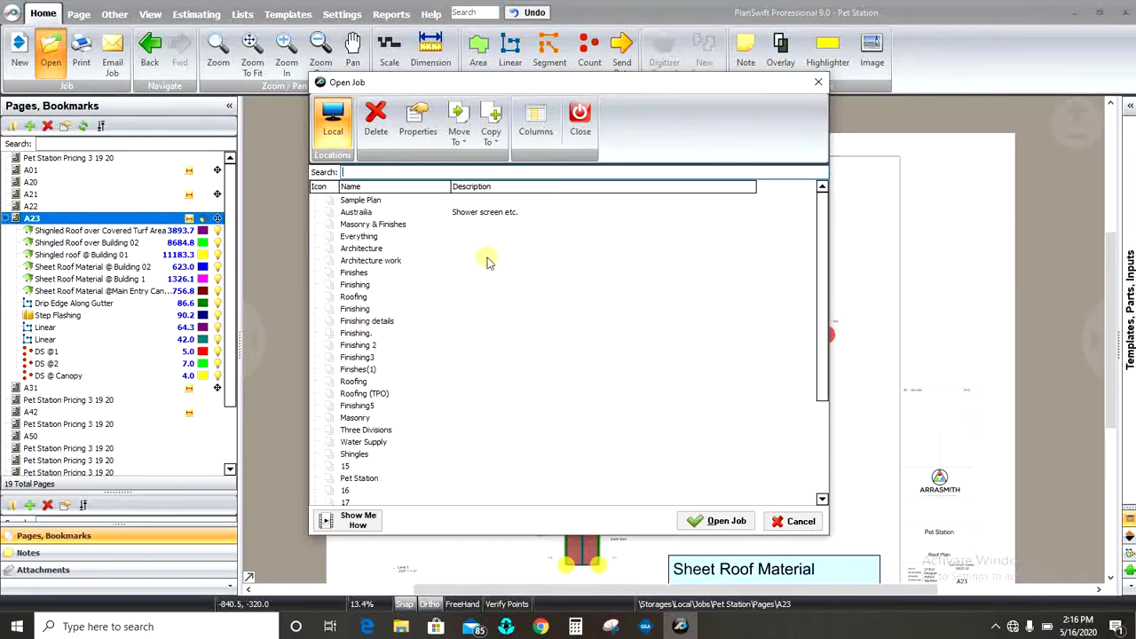
{"action": "scroll", "coordinate": [489, 254], "scroll_direction": "down", "scroll_amount": 1}
{"action": "scroll", "coordinate": [462, 284], "scroll_direction": "up", "scroll_amount": 1}
{"action": "left_click", "coordinate": [359, 237]}
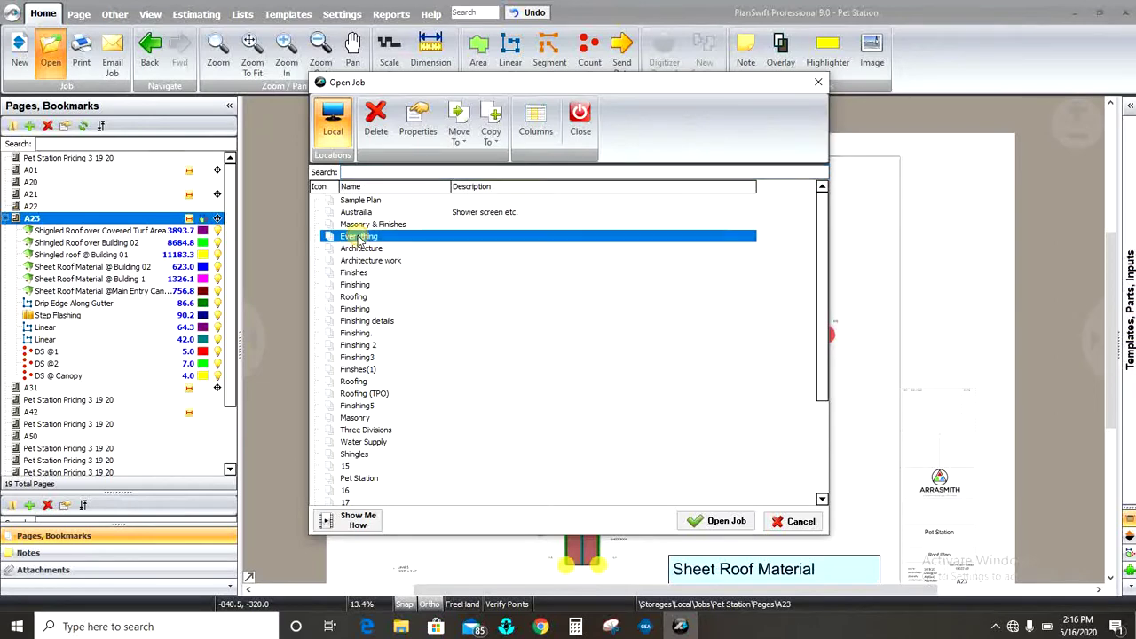
{"action": "left_click", "coordinate": [375, 119]}
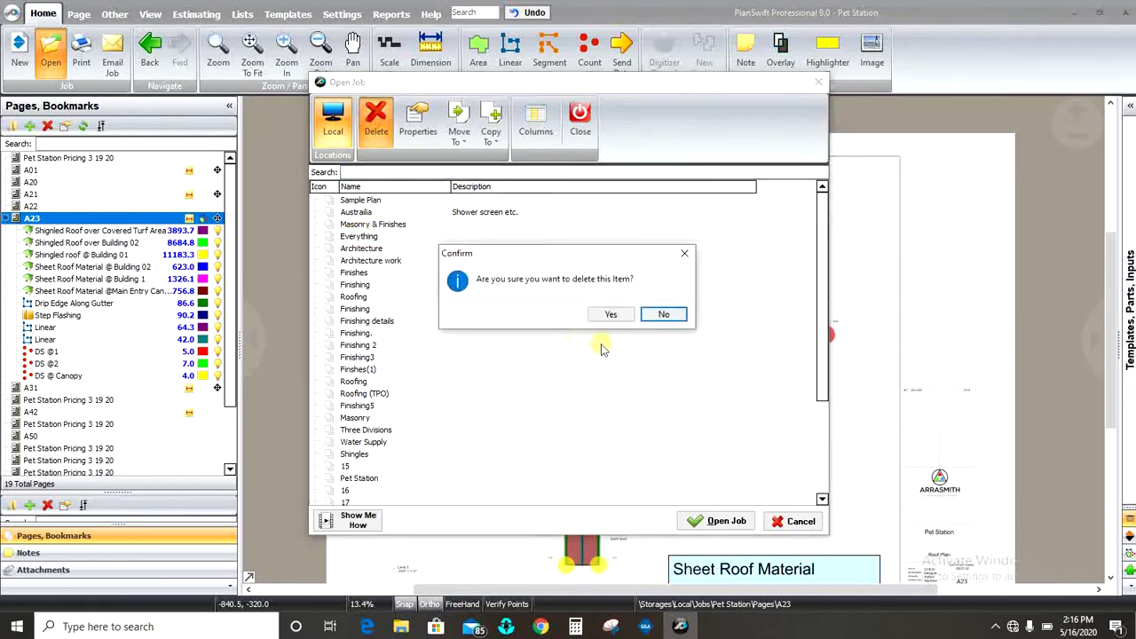
{"action": "left_click", "coordinate": [609, 315]}
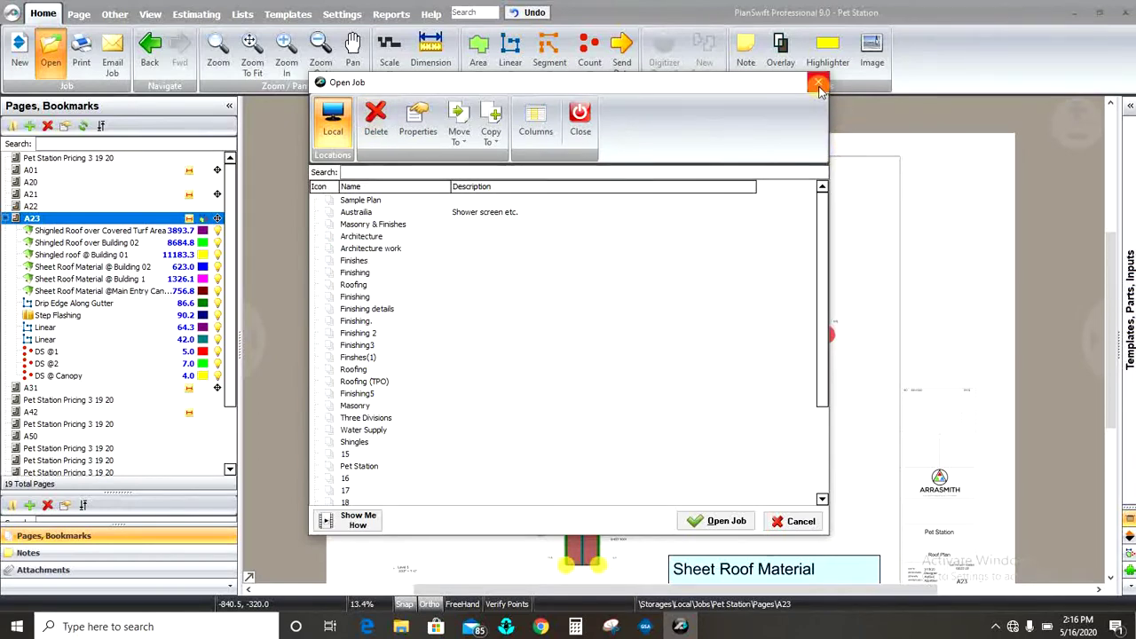
{"action": "scroll", "coordinate": [510, 355], "scroll_direction": "down", "scroll_amount": 2}
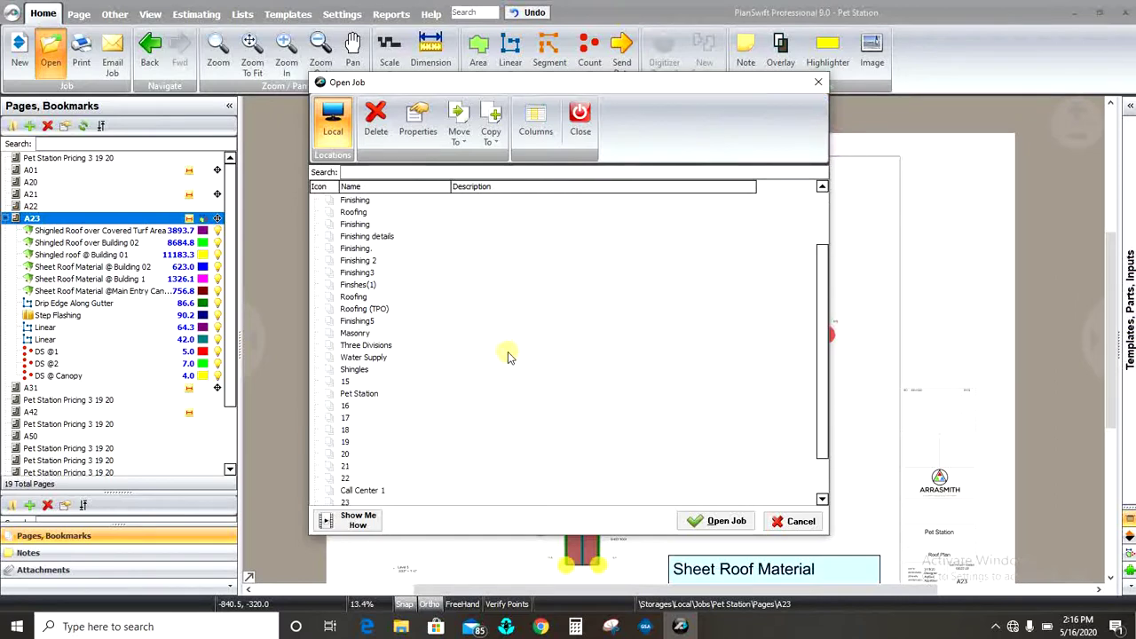
{"action": "scroll", "coordinate": [509, 356], "scroll_direction": "down", "scroll_amount": 1}
{"action": "scroll", "coordinate": [508, 355], "scroll_direction": "up", "scroll_amount": 3}
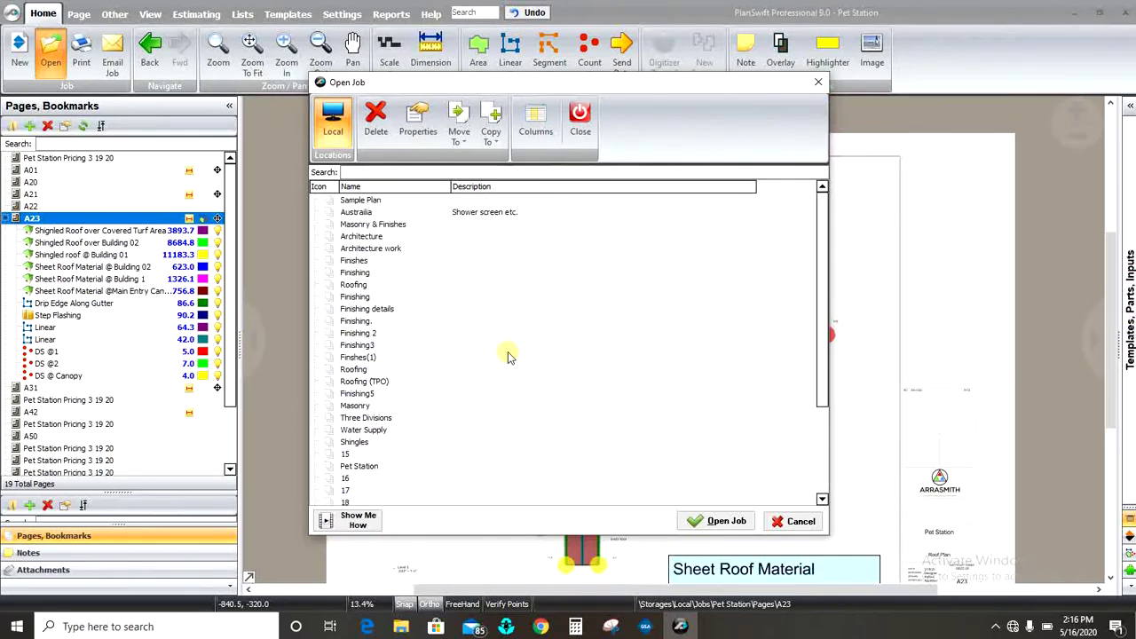
{"action": "left_click", "coordinate": [816, 84]}
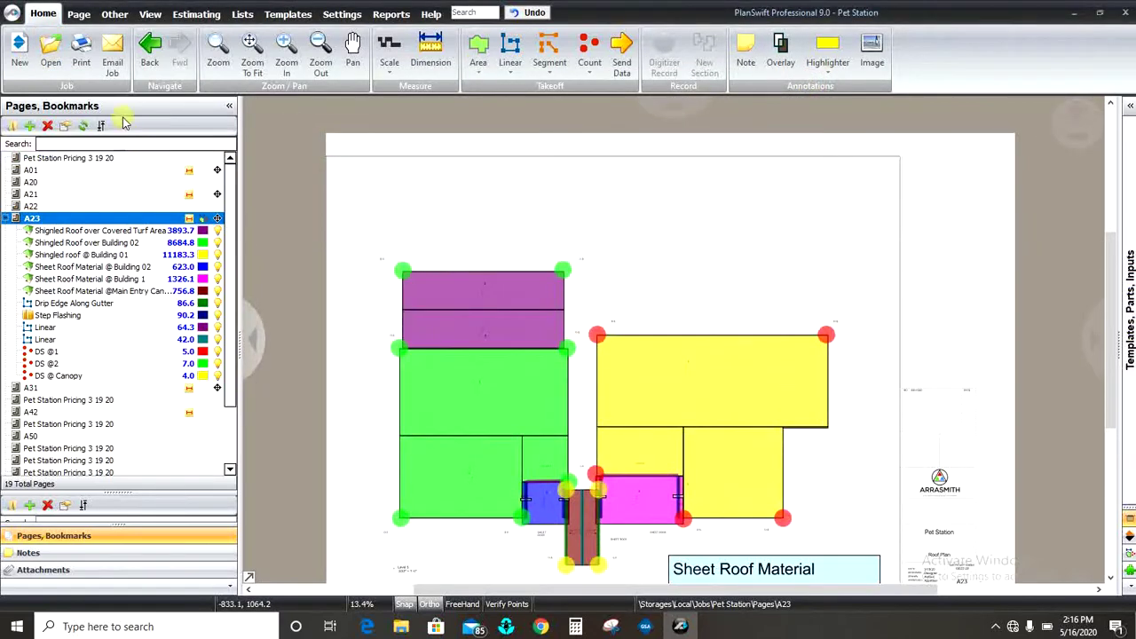
- In the print settings, try adding pages A31, A42 and the Pet Station Pricing page between them, then deselect them, keeping only A23
{"action": "left_click", "coordinate": [81, 59]}
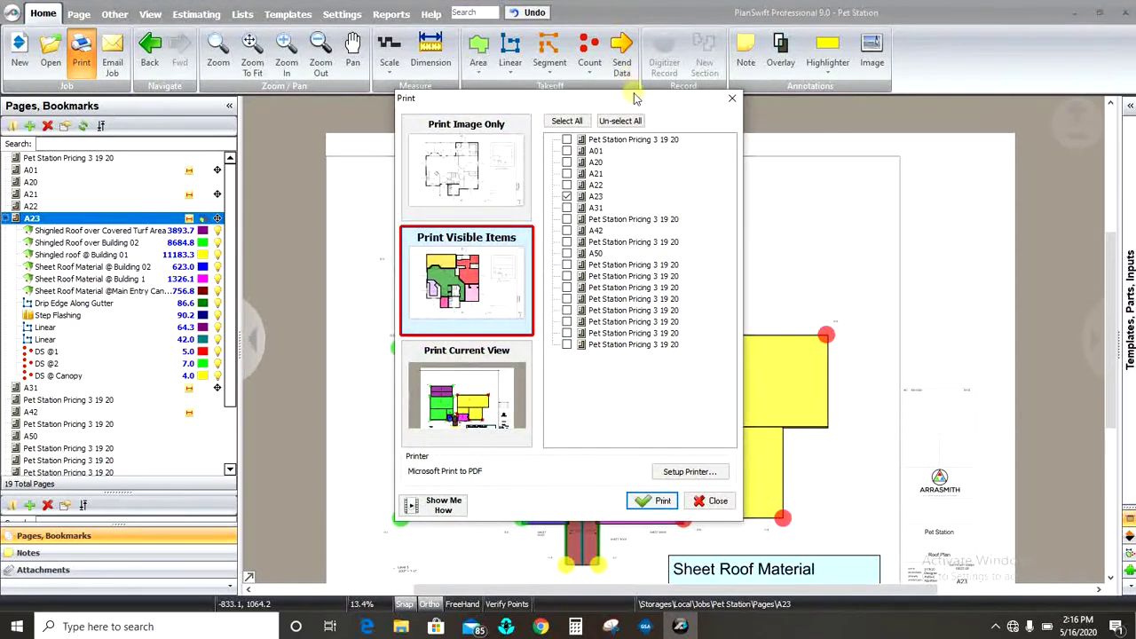
{"action": "mouse_move", "coordinate": [636, 98]}
{"action": "left_mouse_down"}
{"action": "mouse_move", "coordinate": [856, 85]}
{"action": "mouse_move", "coordinate": [892, 67]}
{"action": "left_mouse_up"}
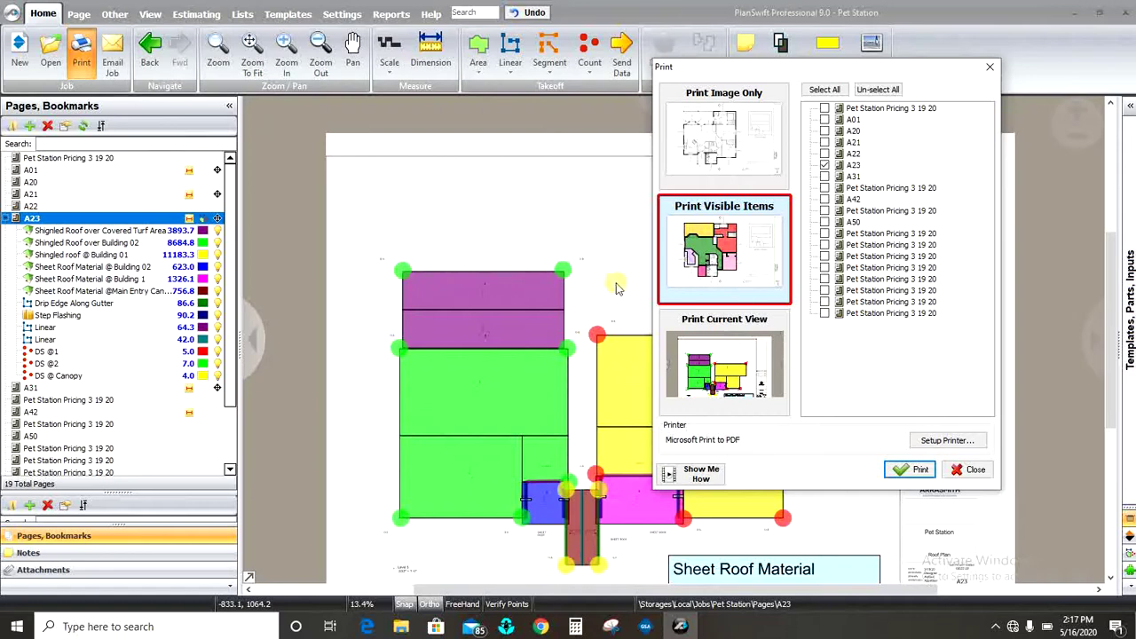
{"action": "left_click", "coordinate": [824, 188]}
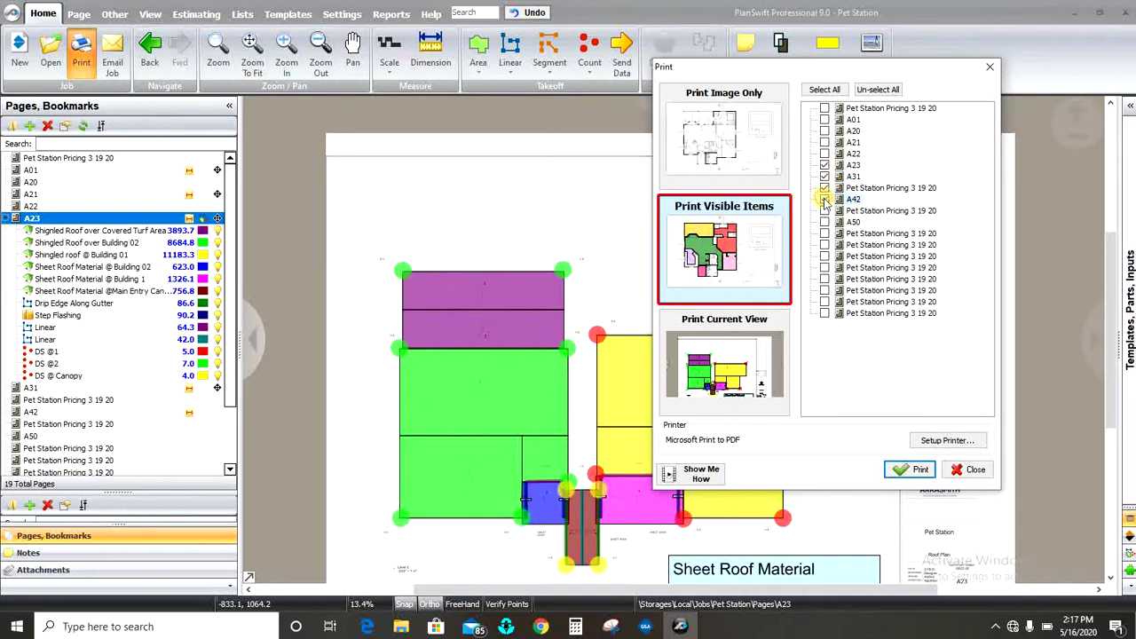
{"action": "left_click", "coordinate": [824, 188]}
{"action": "left_click", "coordinate": [824, 177]}
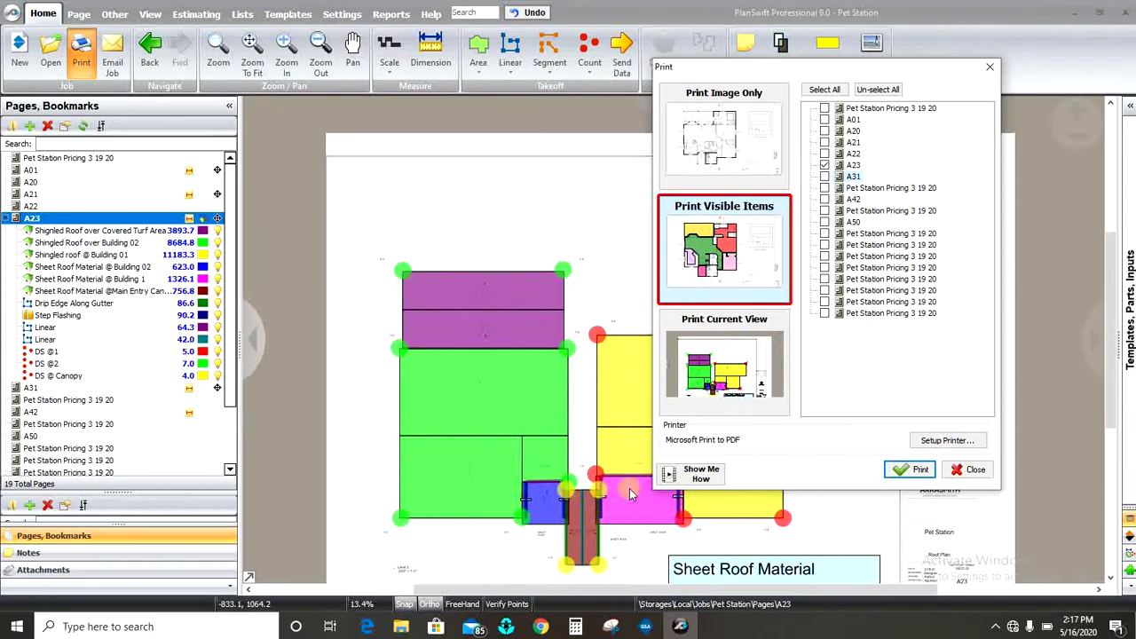
- Choose the Print Current View option for page A23 and close the print settings without printing
{"action": "left_click", "coordinate": [728, 359]}
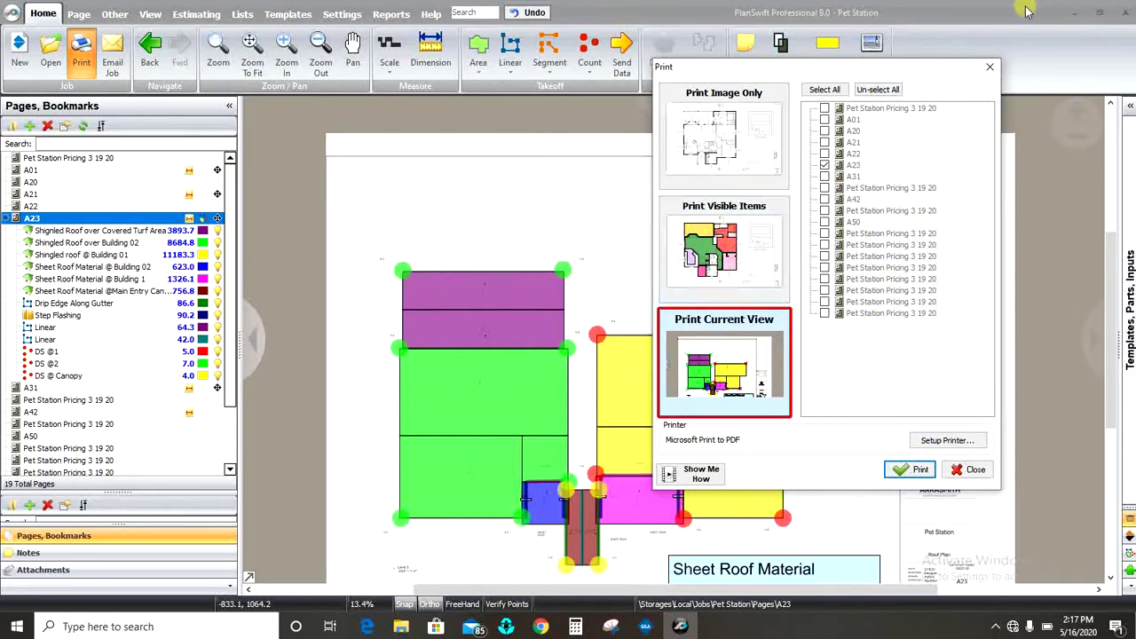
{"action": "left_click_drag", "start_coordinate": [954, 62], "coordinate": [1016, 32]}
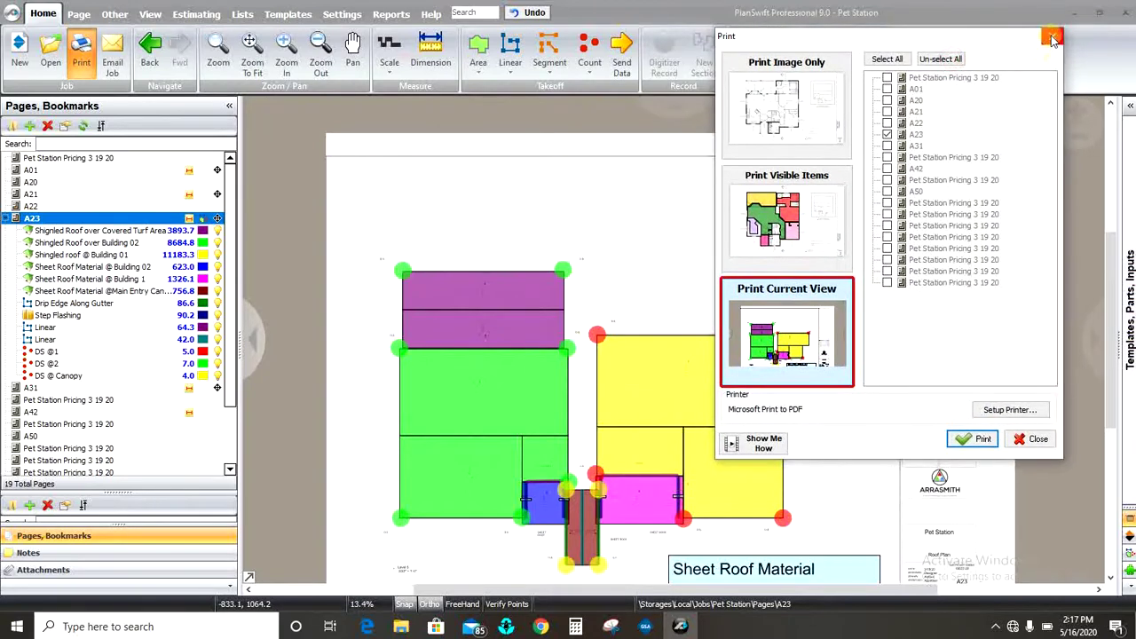
{"action": "left_click", "coordinate": [1052, 39]}
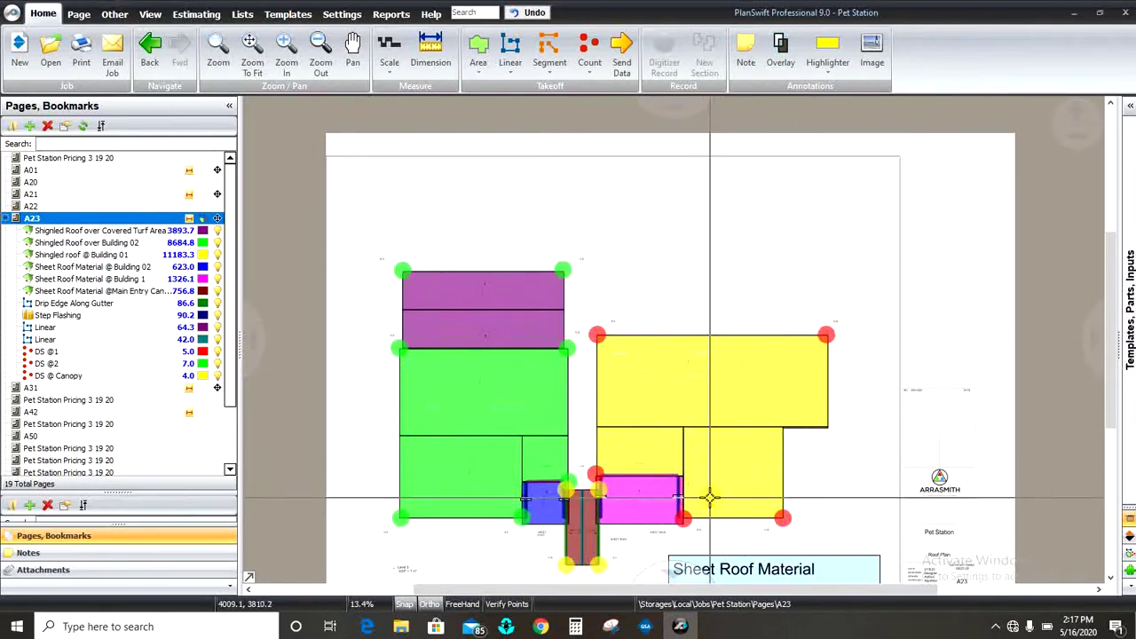
- Frame the yellow Building 01 roof, preview it with the Print Current View option, and close the print settings without printing
{"action": "mouse_move", "coordinate": [775, 492]}
{"action": "scroll", "coordinate": [775, 493], "scroll_direction": "up", "scroll_amount": 4}
{"action": "scroll", "coordinate": [642, 248], "scroll_direction": "down", "scroll_amount": 2}
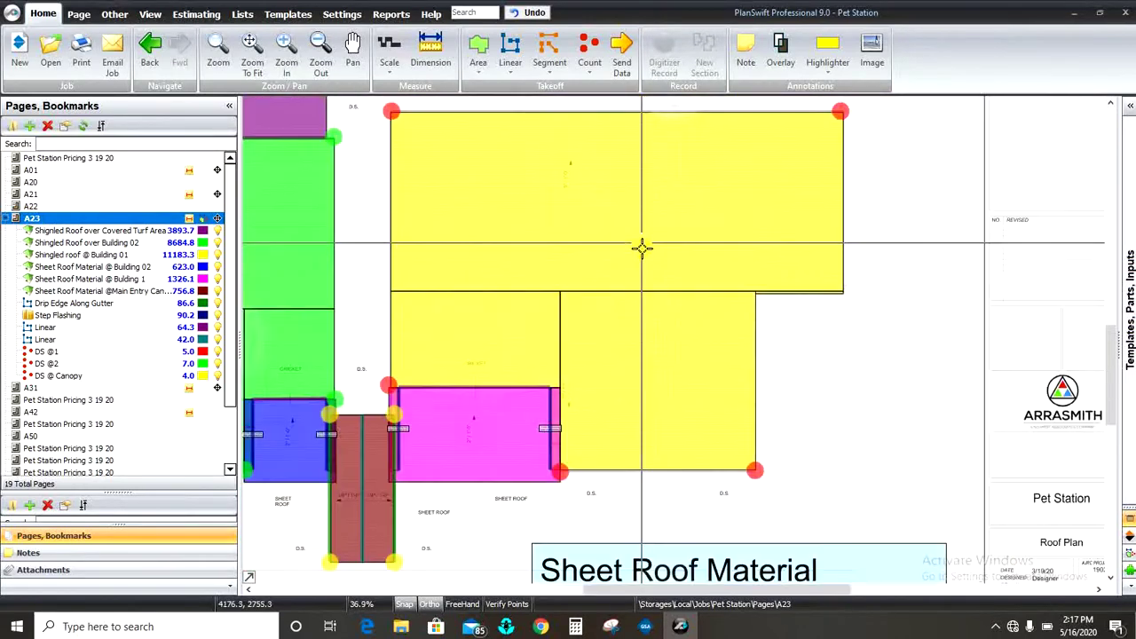
{"action": "scroll", "coordinate": [806, 190], "scroll_direction": "up", "scroll_amount": 2}
{"action": "scroll", "coordinate": [806, 243], "scroll_direction": "down", "scroll_amount": 2}
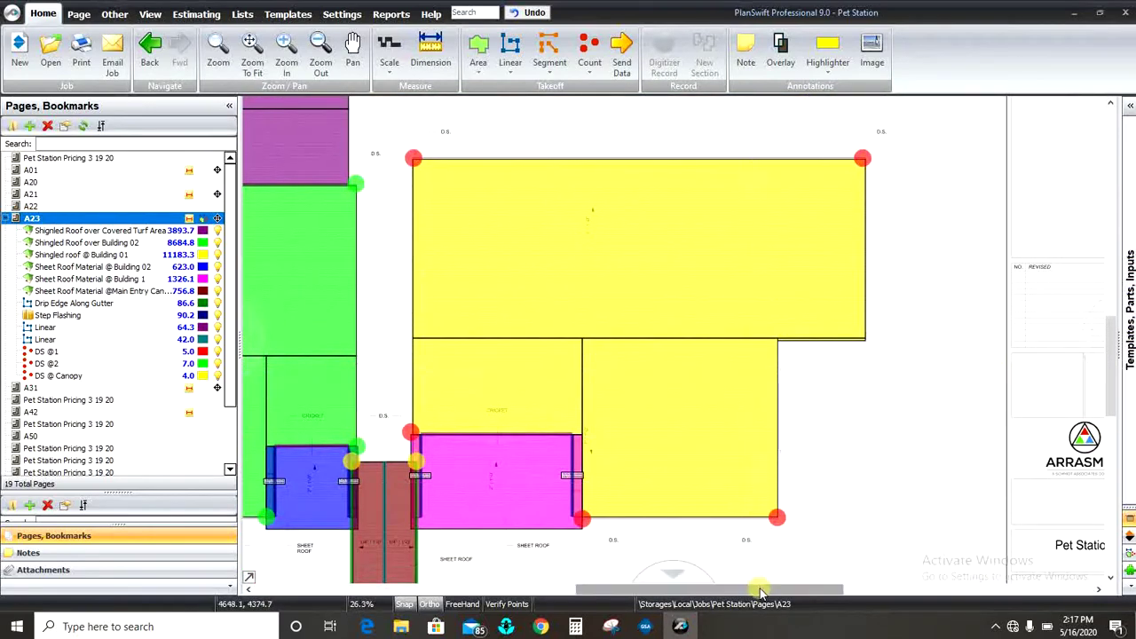
{"action": "left_click_drag", "start_coordinate": [765, 590], "coordinate": [805, 588]}
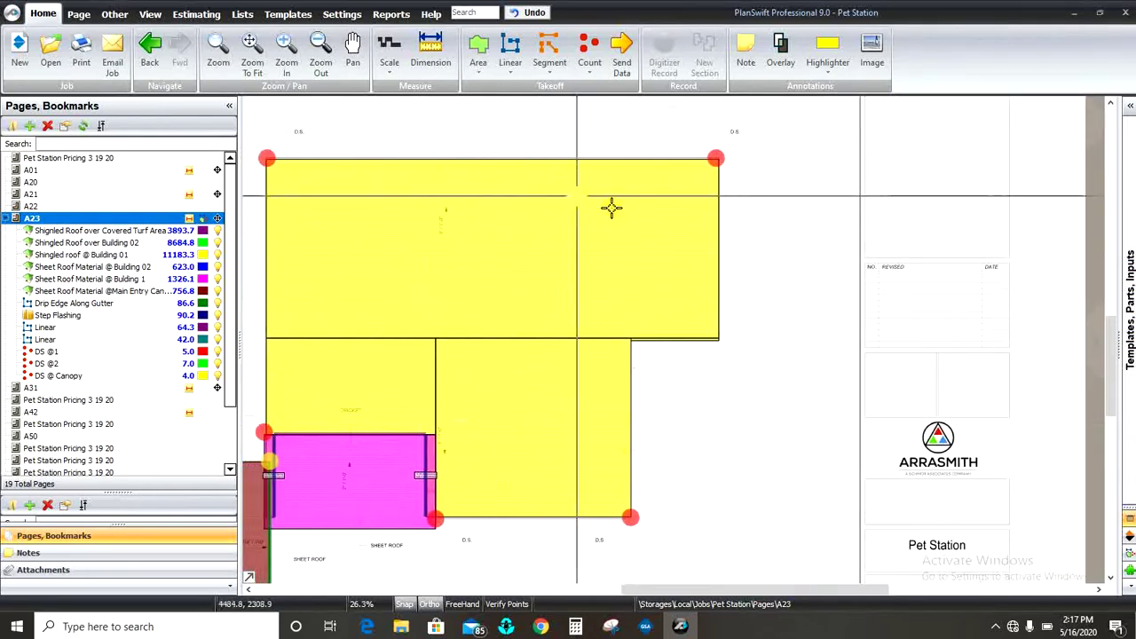
{"action": "left_click", "coordinate": [80, 59]}
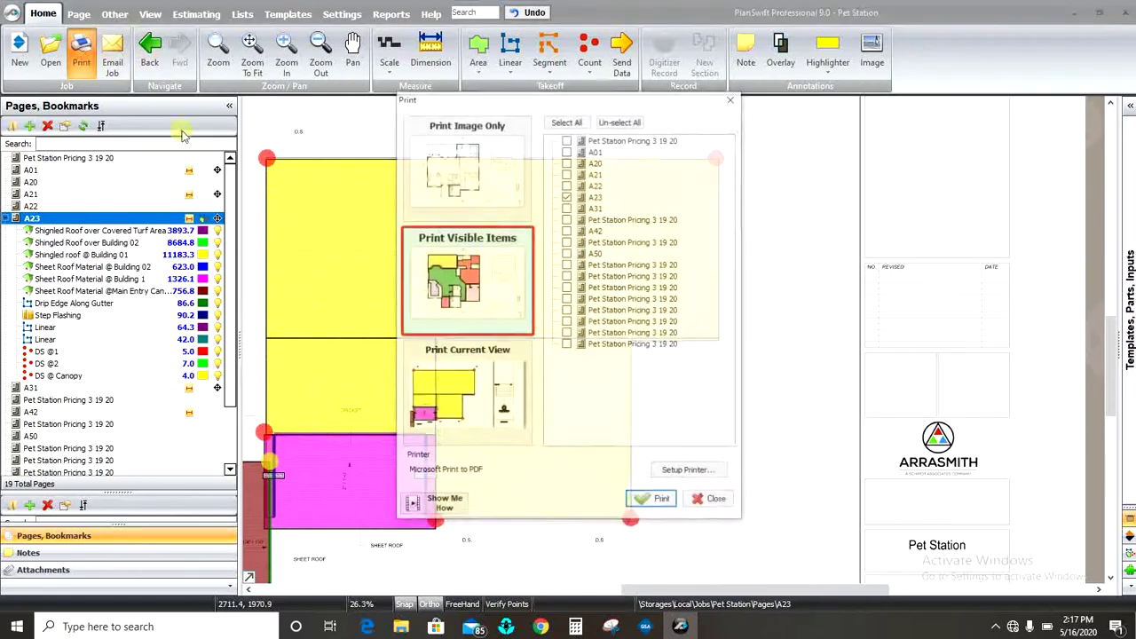
{"action": "left_click", "coordinate": [477, 398]}
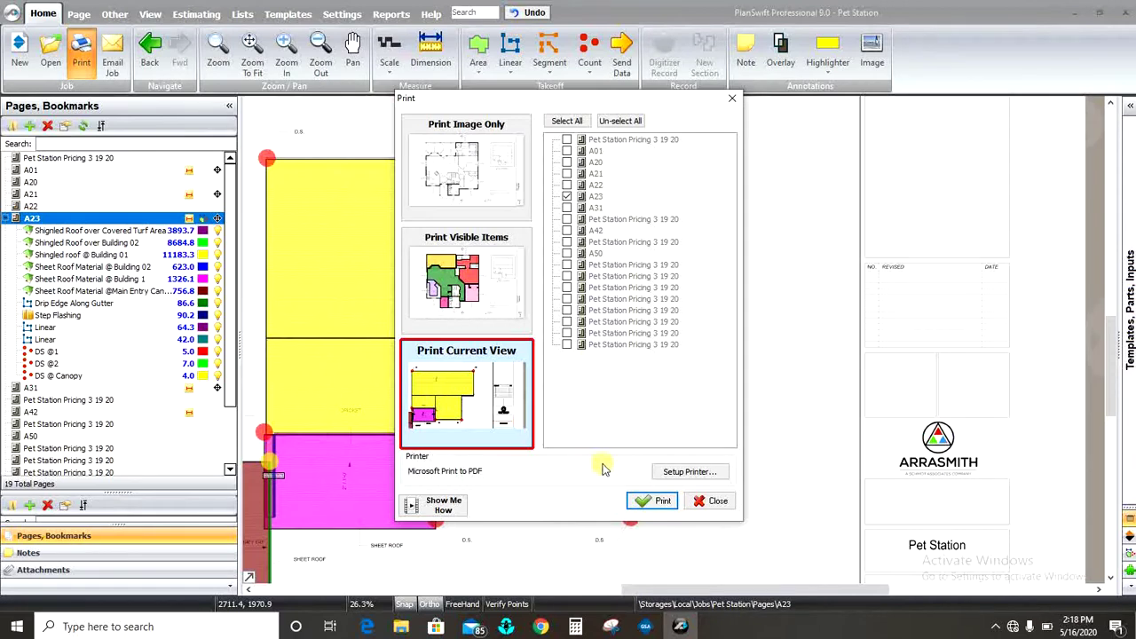
{"action": "left_click", "coordinate": [734, 100]}
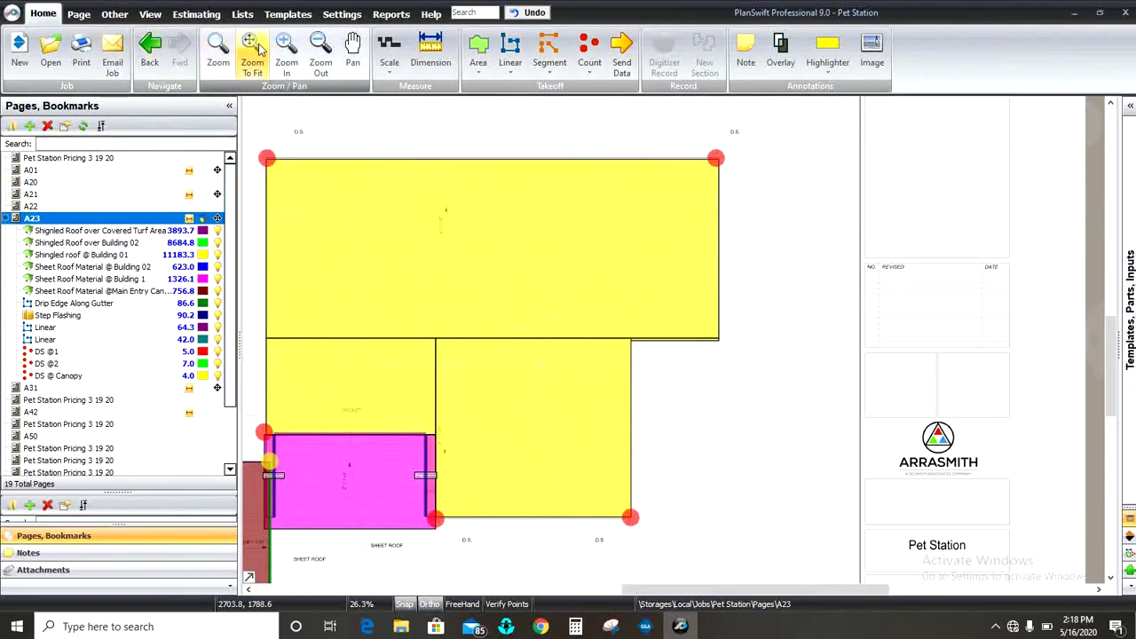
- Pan the A23 roof plan to bring the maroon entry canopy into view and leave the Pan tool
{"action": "mouse_move", "coordinate": [526, 248]}
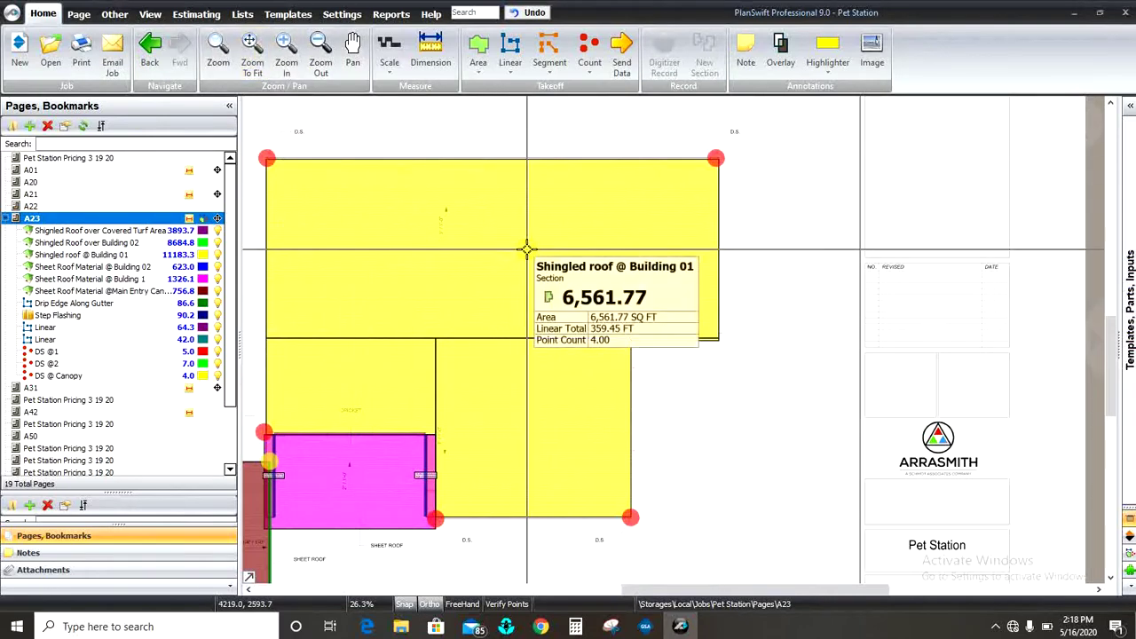
{"action": "left_click", "coordinate": [353, 51]}
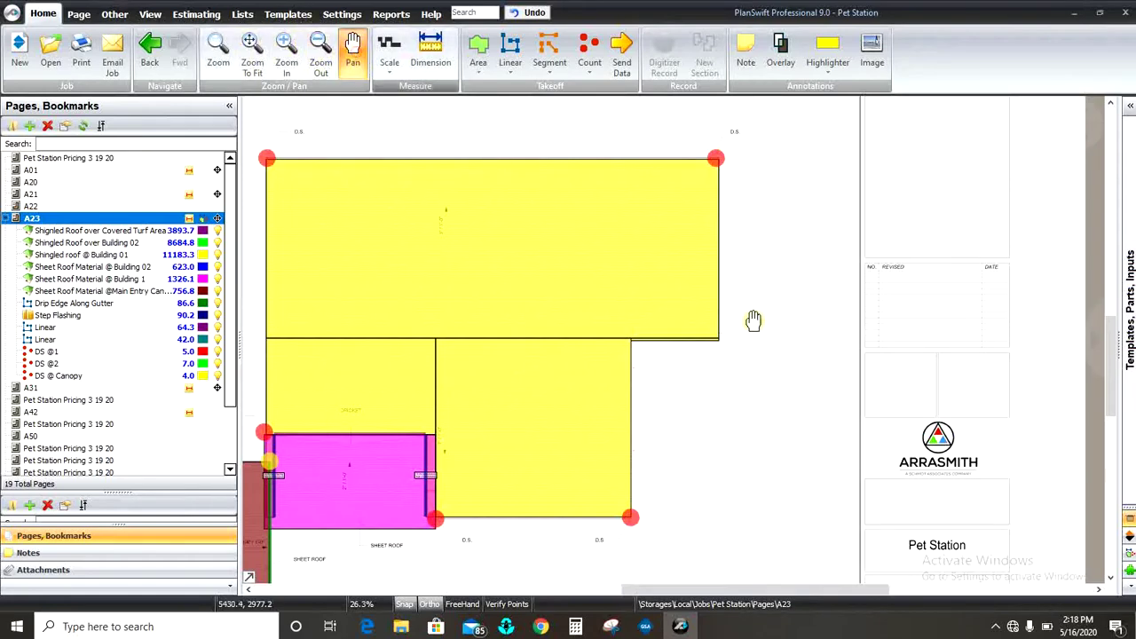
{"action": "left_click_drag", "start_coordinate": [703, 322], "coordinate": [791, 287]}
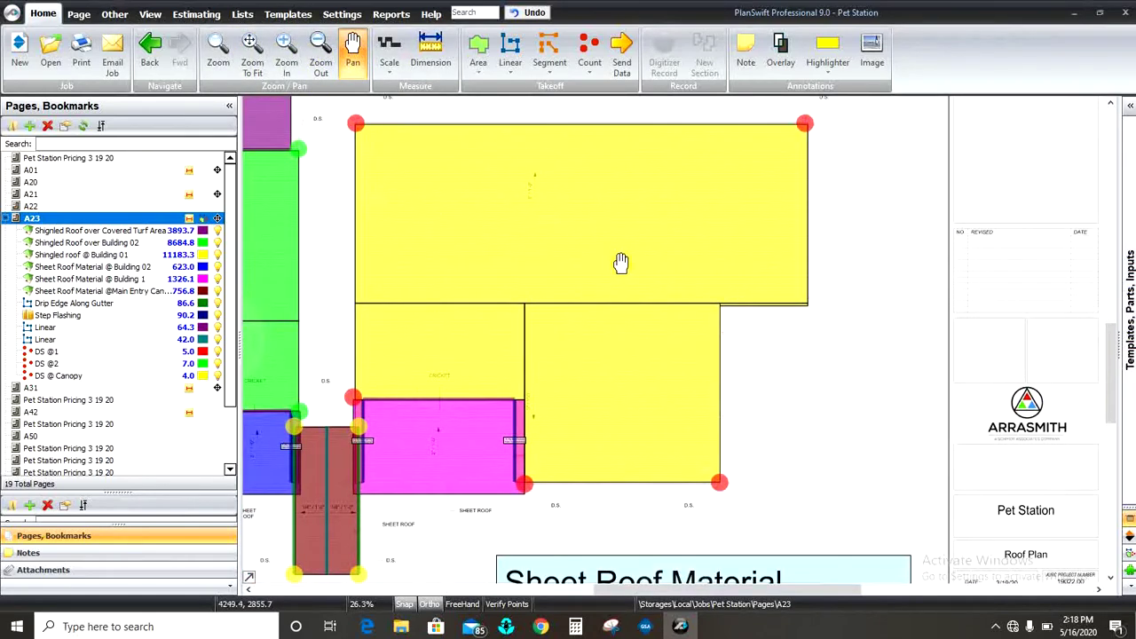
{"action": "key", "text": "Escape"}
- View the list of drawing scales available for page A23 and close it without changing the scale
{"action": "mouse_move", "coordinate": [732, 298]}
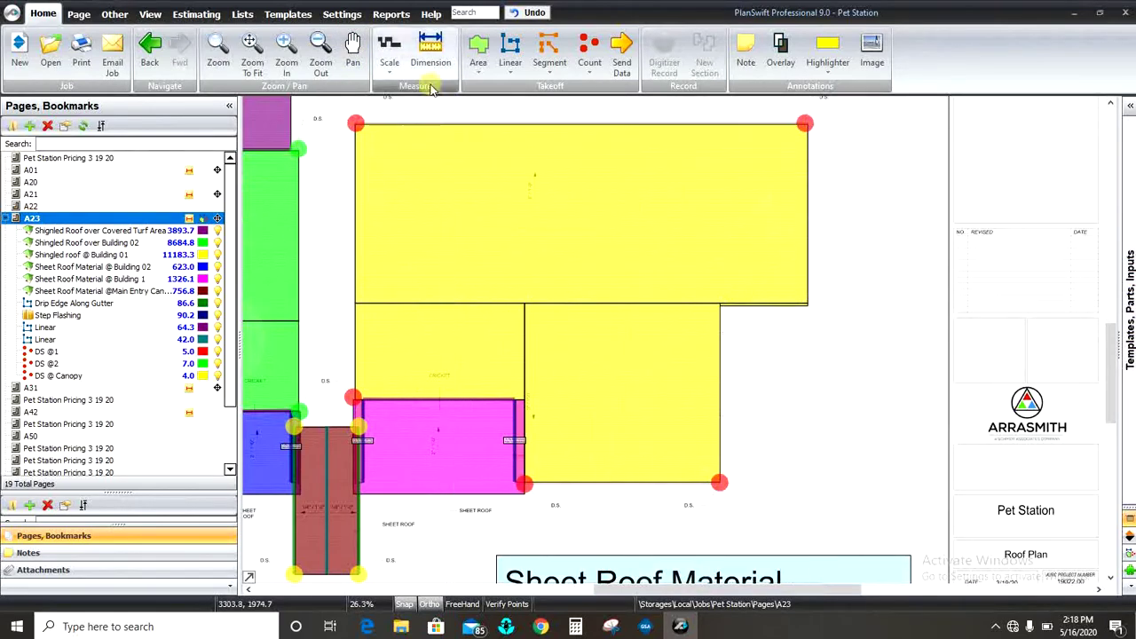
{"action": "left_click", "coordinate": [389, 60]}
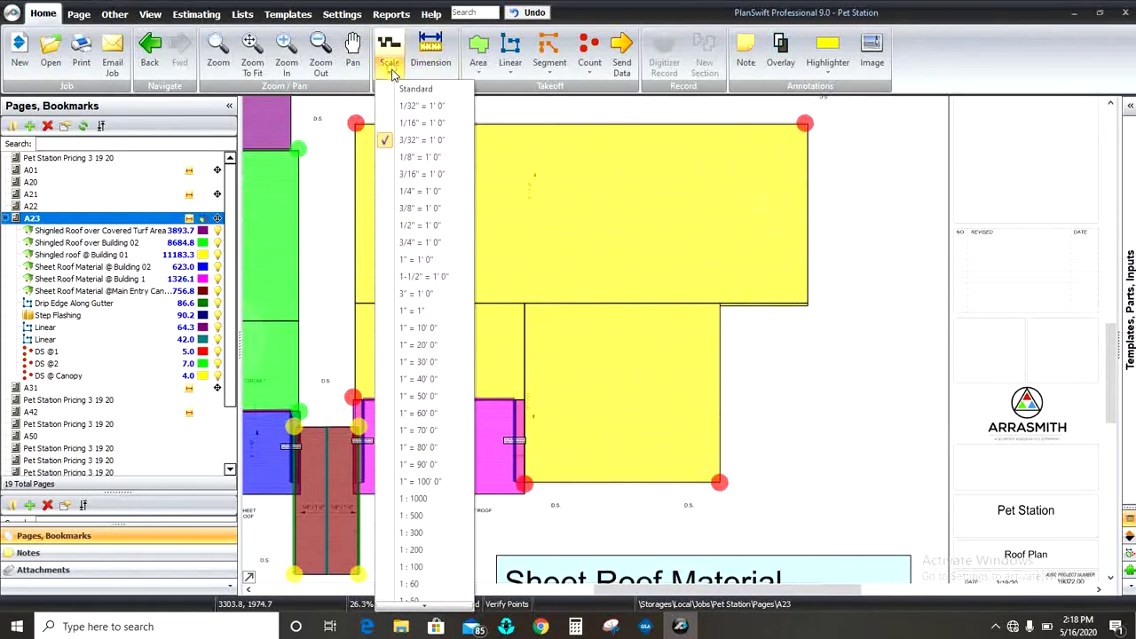
{"action": "left_click", "coordinate": [607, 111]}
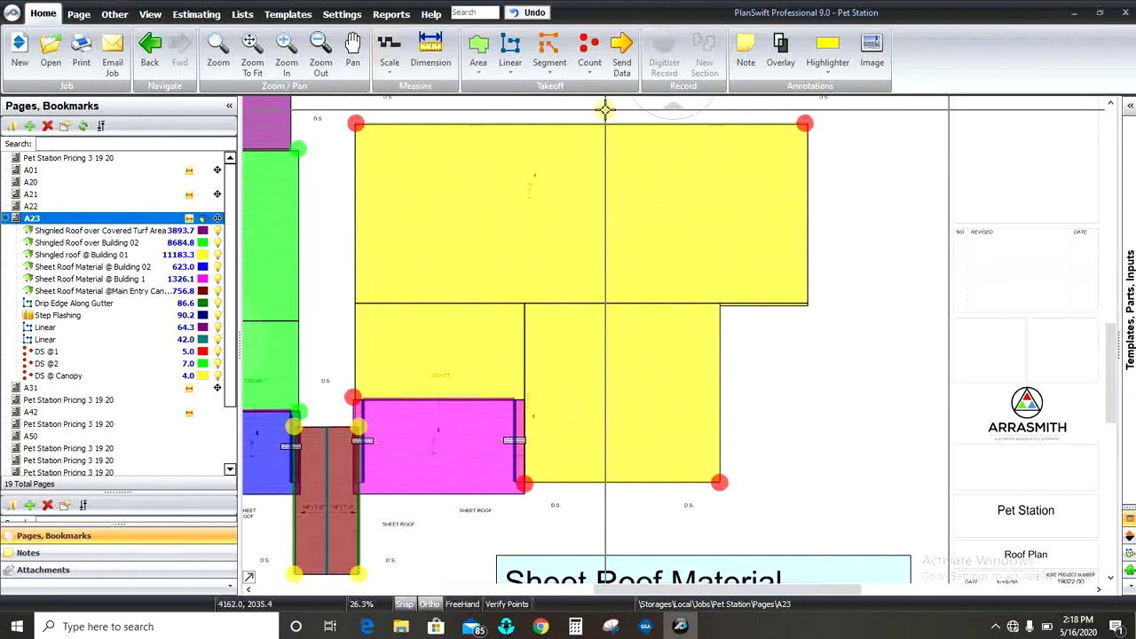
- Dimension the short horizontal edge at the step in the yellow Building 01 roof, from its outer corner to the inner corner
{"action": "left_click", "coordinate": [429, 58]}
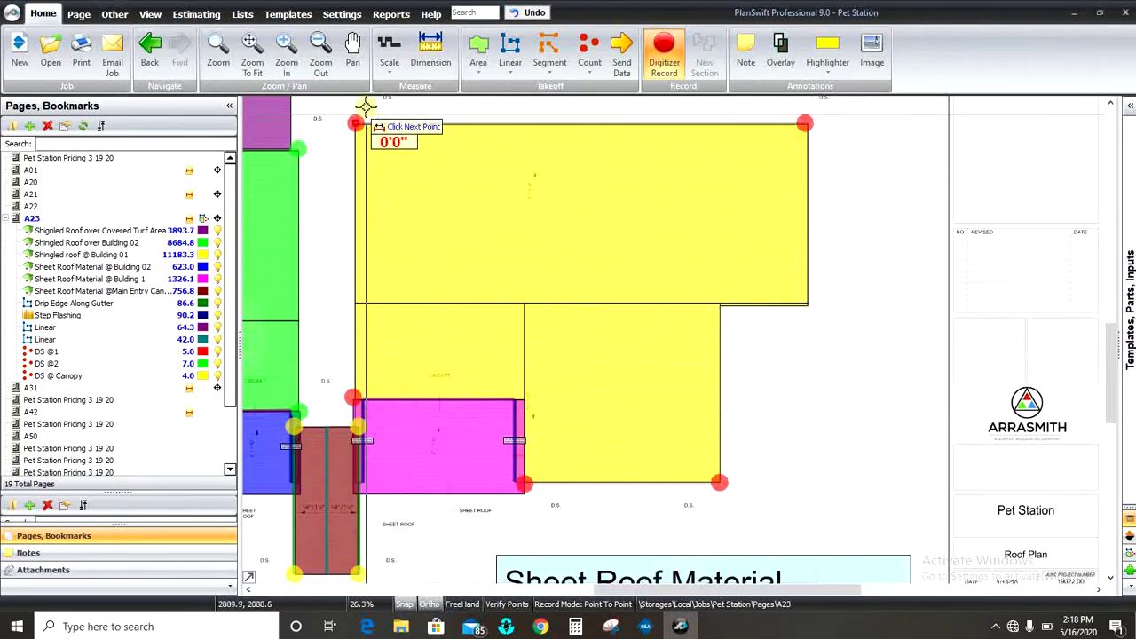
{"action": "left_click", "coordinate": [808, 305]}
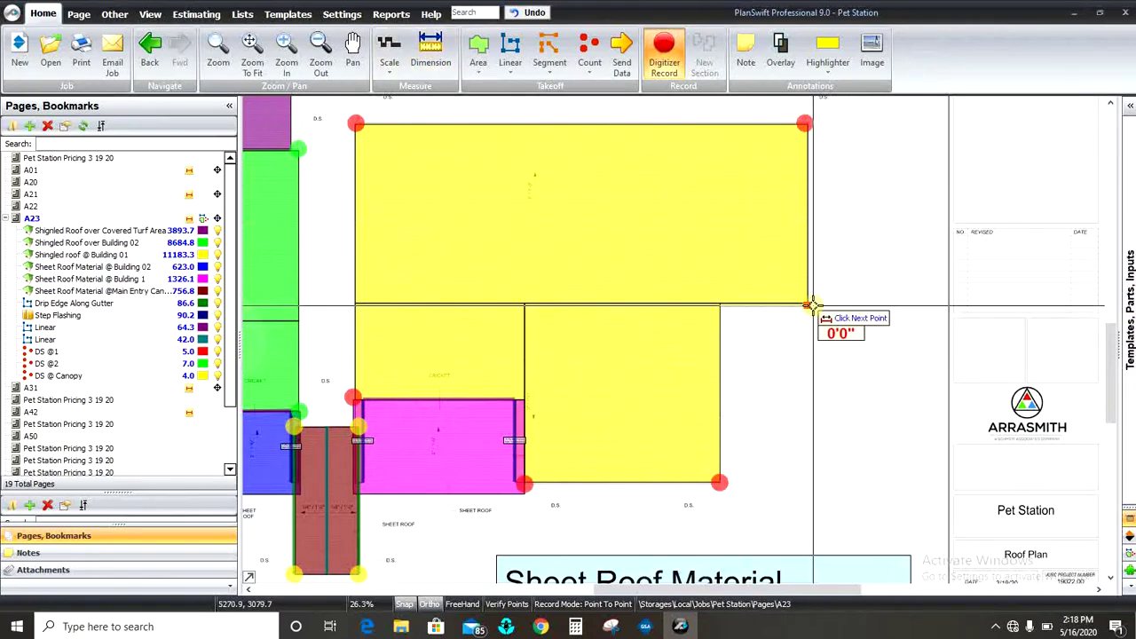
{"action": "left_click", "coordinate": [725, 308]}
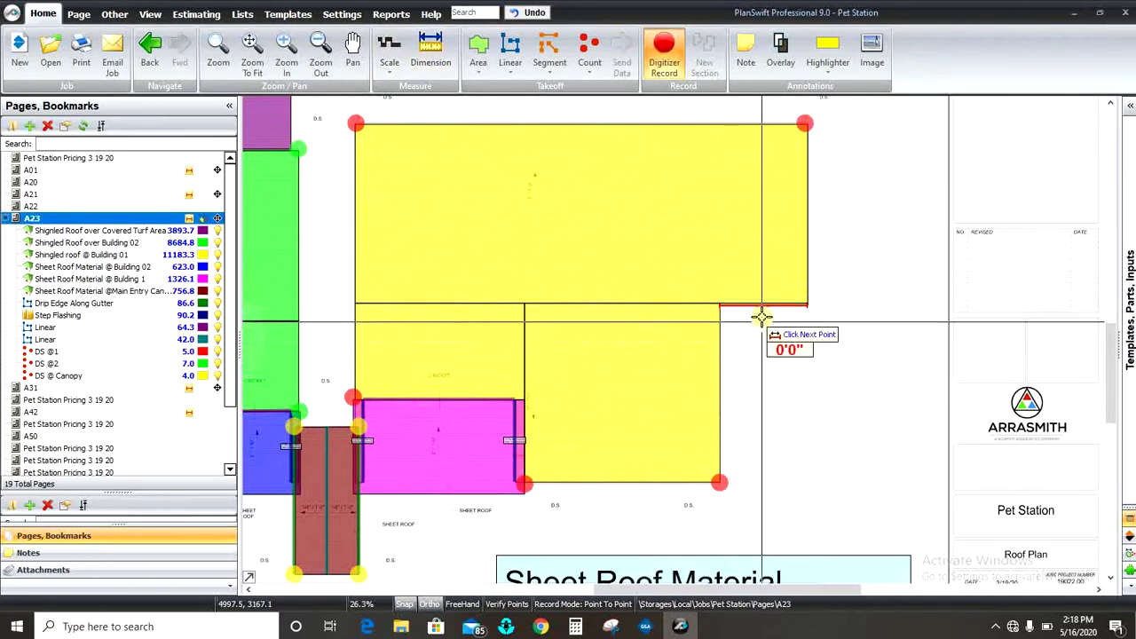
{"action": "scroll", "coordinate": [779, 285], "scroll_direction": "up", "scroll_amount": 3}
{"action": "scroll", "coordinate": [766, 330], "scroll_direction": "down", "scroll_amount": 3}
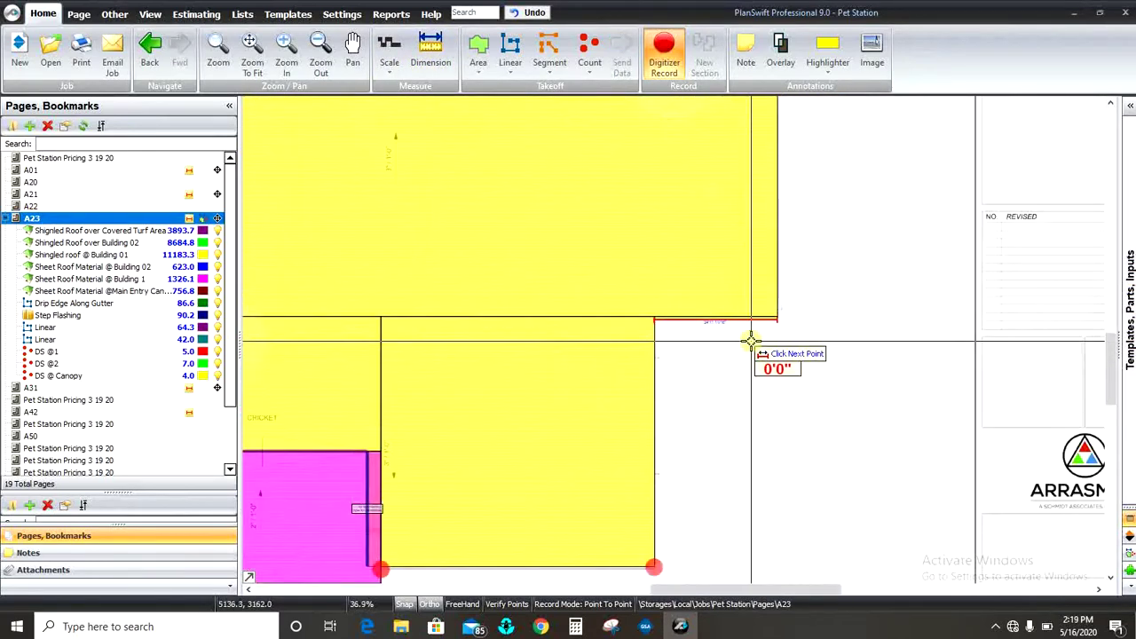
- Leave the Dimension tool, view the properties for a new Area takeoff, and close them without creating the area
{"action": "key", "text": "Escape"}
{"action": "scroll", "coordinate": [819, 348], "scroll_direction": "up", "scroll_amount": 2}
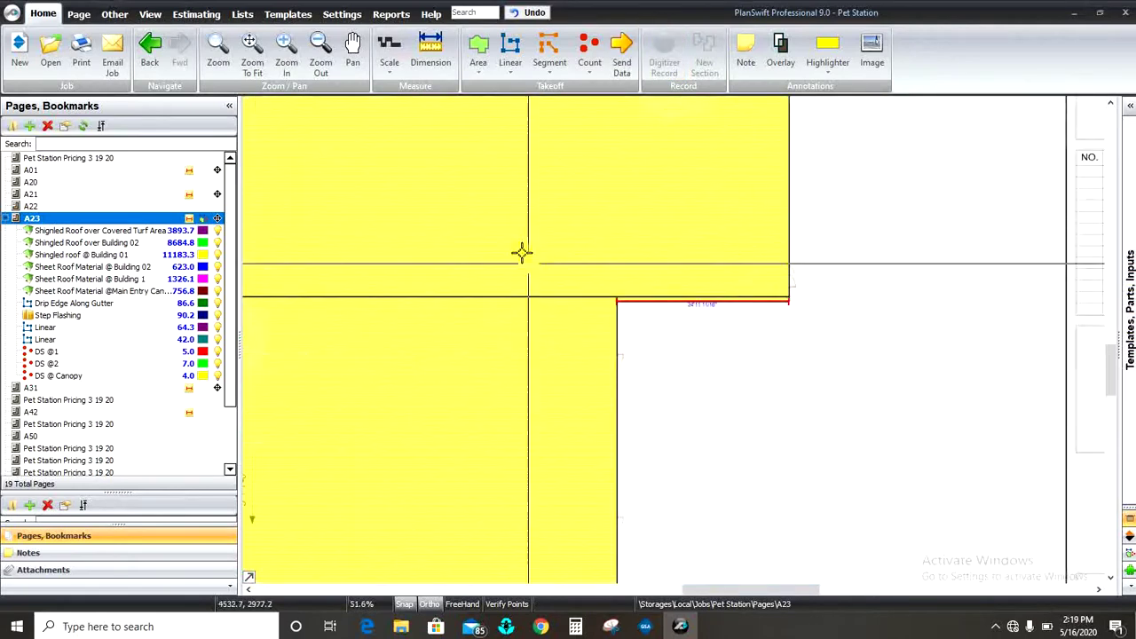
{"action": "scroll", "coordinate": [654, 216], "scroll_direction": "down", "scroll_amount": 2}
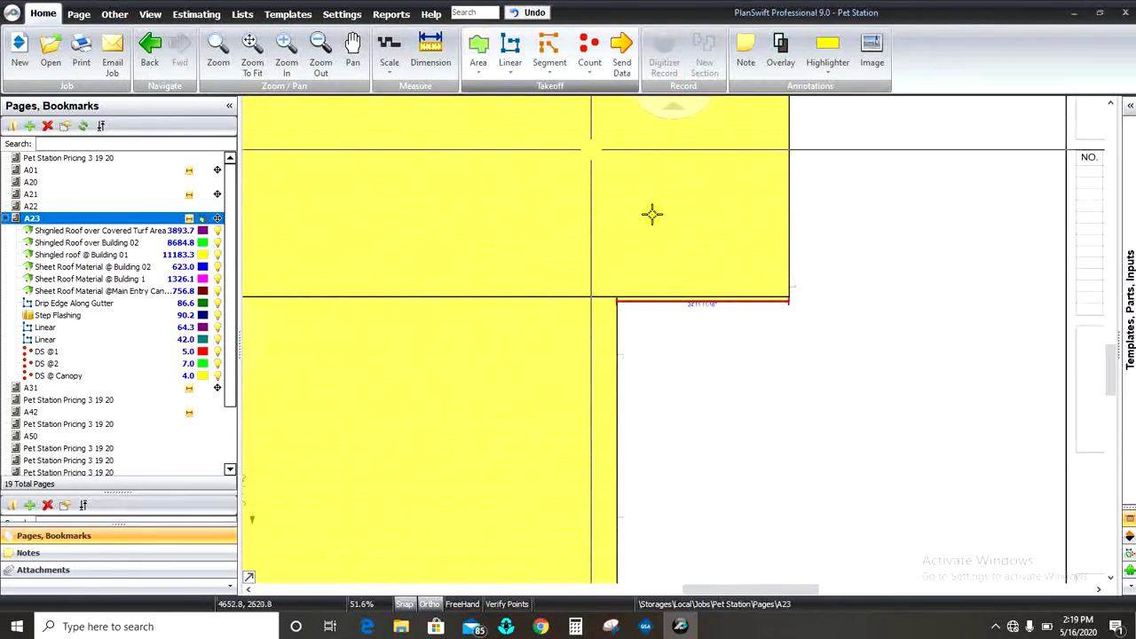
{"action": "left_click", "coordinate": [478, 52]}
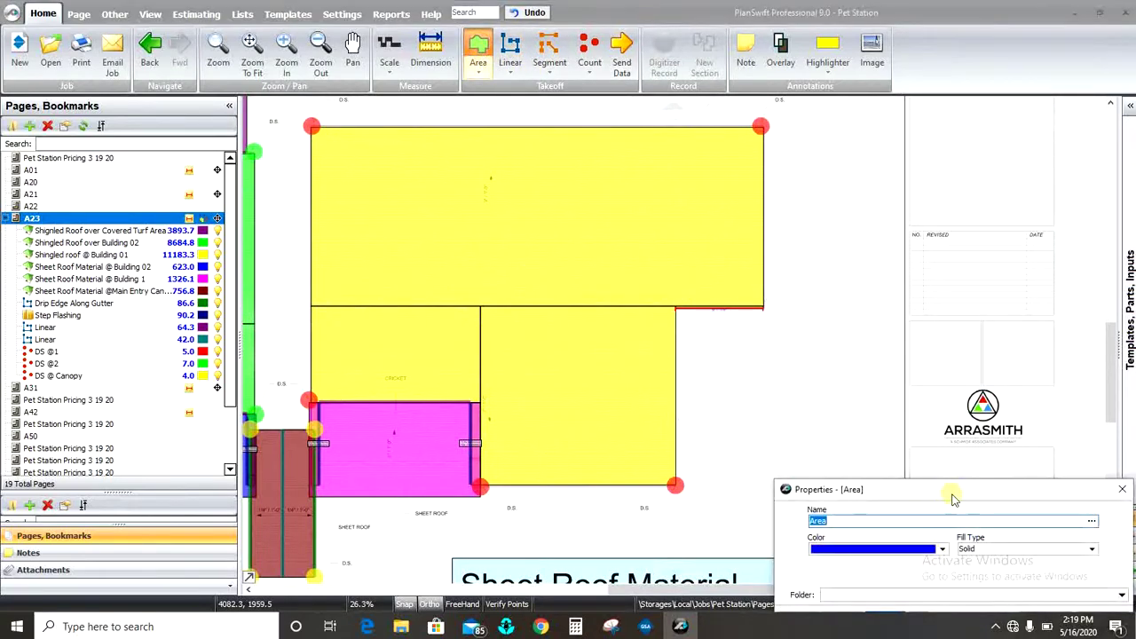
{"action": "left_click_drag", "start_coordinate": [953, 500], "coordinate": [886, 293]}
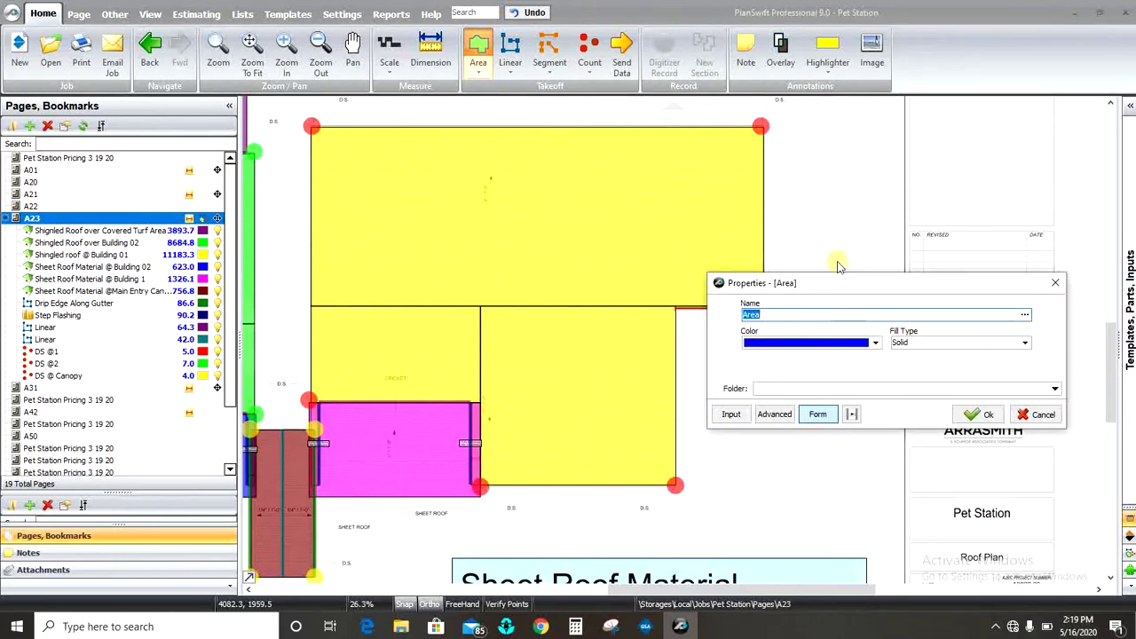
{"action": "left_click", "coordinate": [1055, 284]}
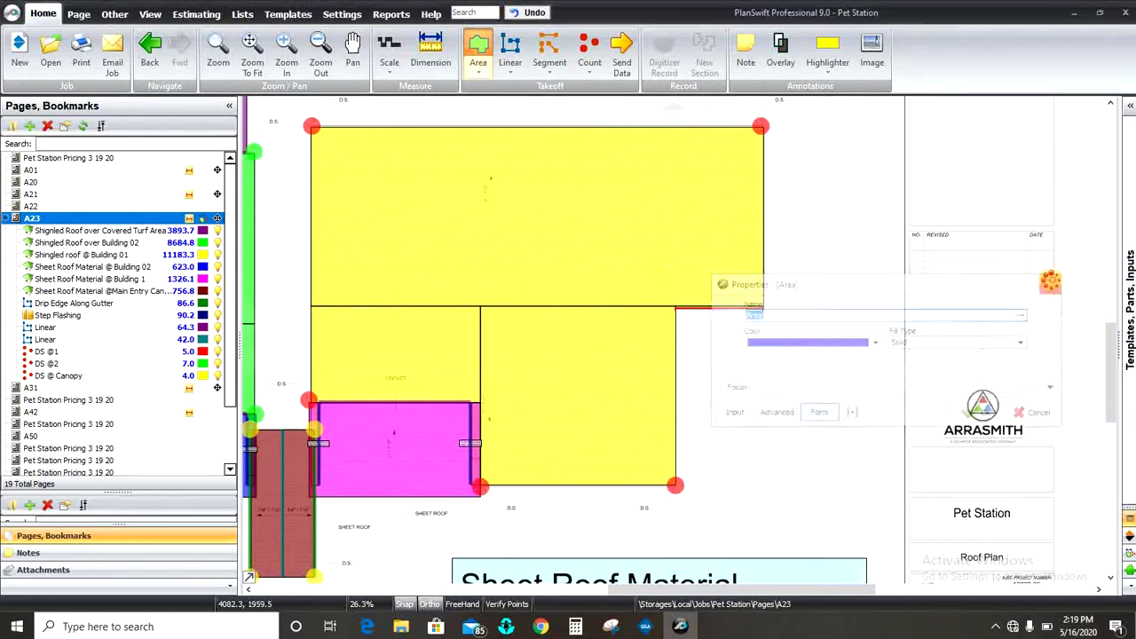
- View the Area takeoff variants, such as Roof Area, Cubic Yards and Joist Tool, without starting any of them
{"action": "left_click", "coordinate": [474, 75]}
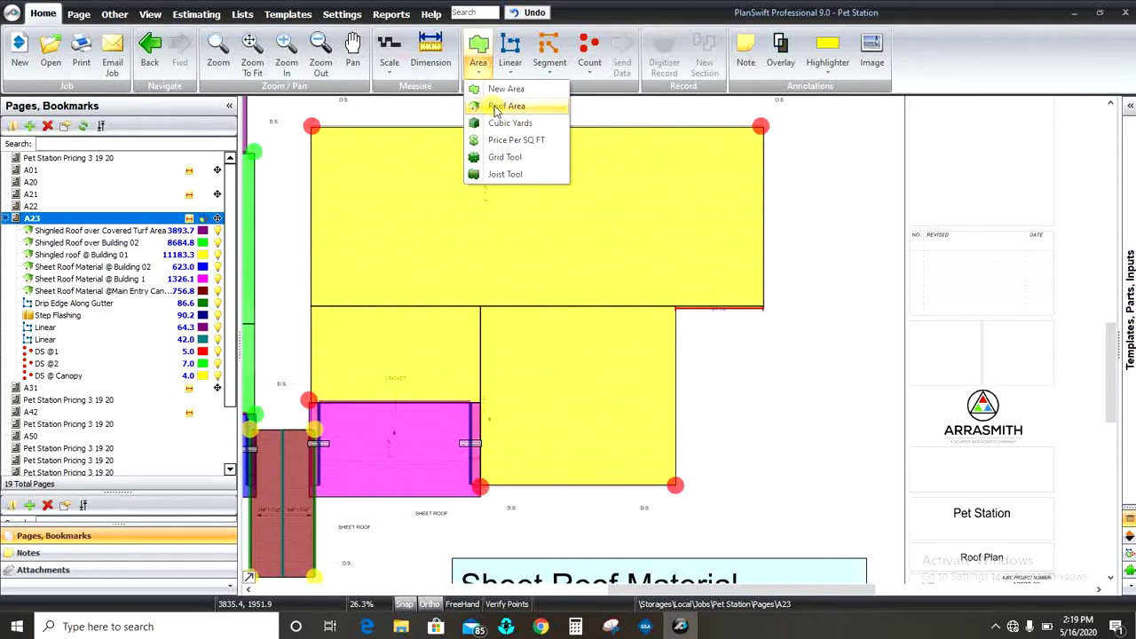
{"action": "left_click", "coordinate": [500, 181]}
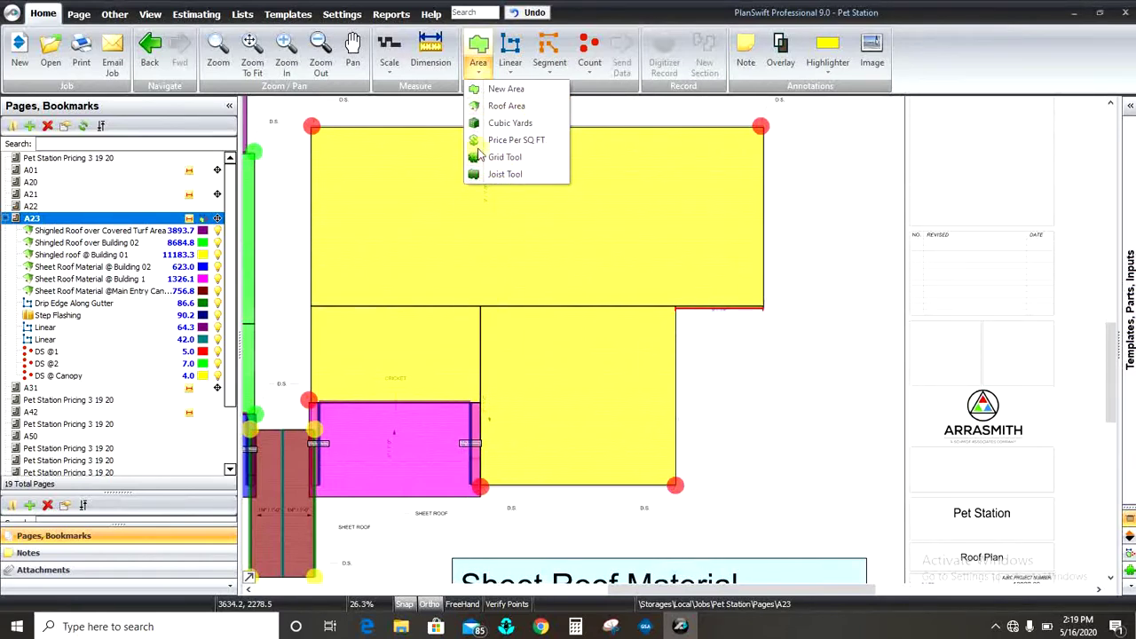
{"action": "left_click", "coordinate": [826, 229]}
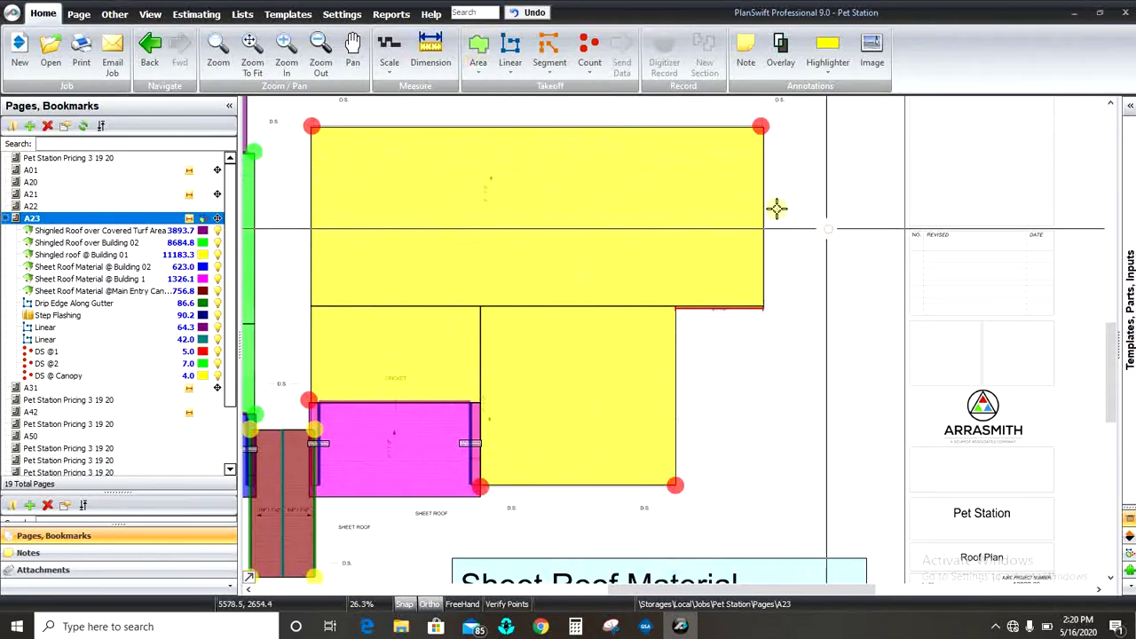
- View the properties for a new Linear takeoff and the Linear variants, including Wall Area, without creating a takeoff
{"action": "left_click", "coordinate": [510, 51]}
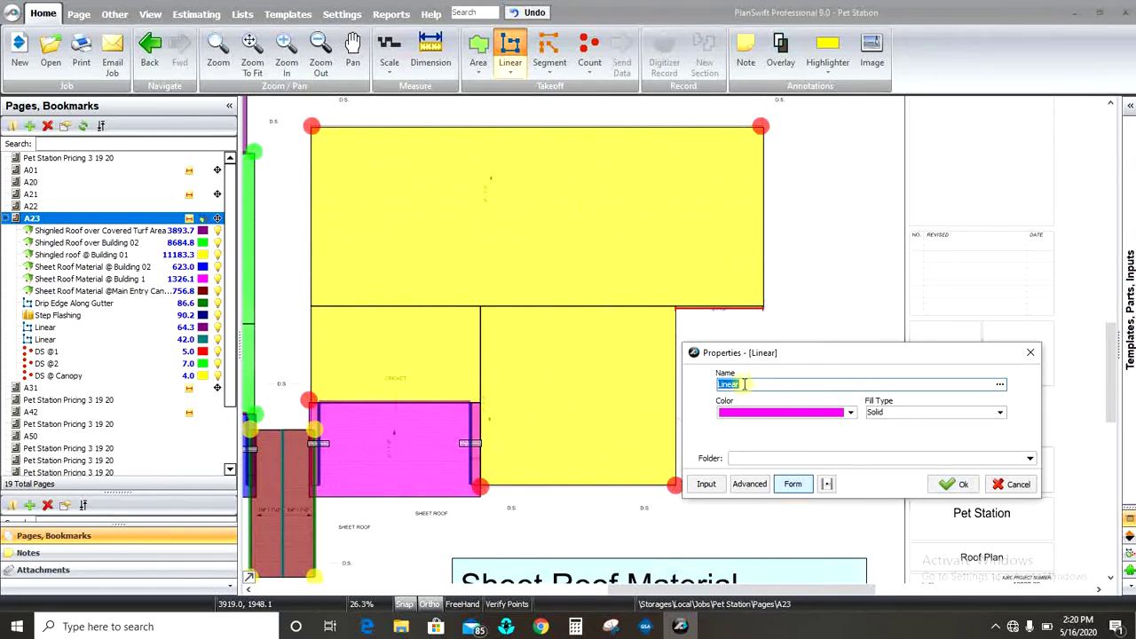
{"action": "left_click", "coordinate": [1032, 356]}
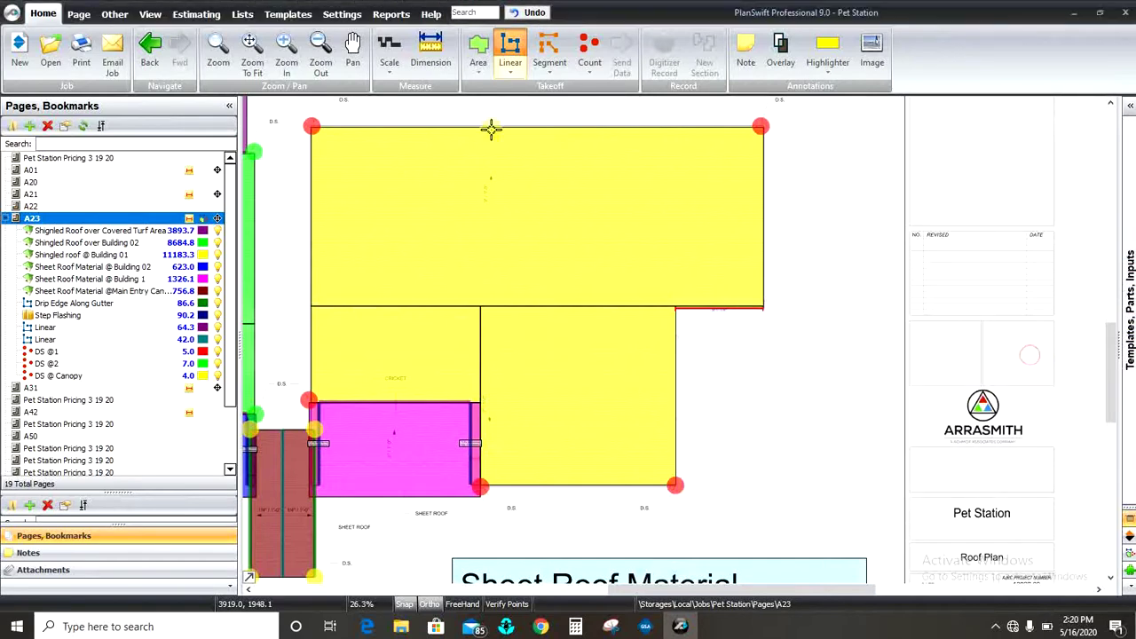
{"action": "left_click", "coordinate": [520, 75]}
{"action": "left_click", "coordinate": [511, 75]}
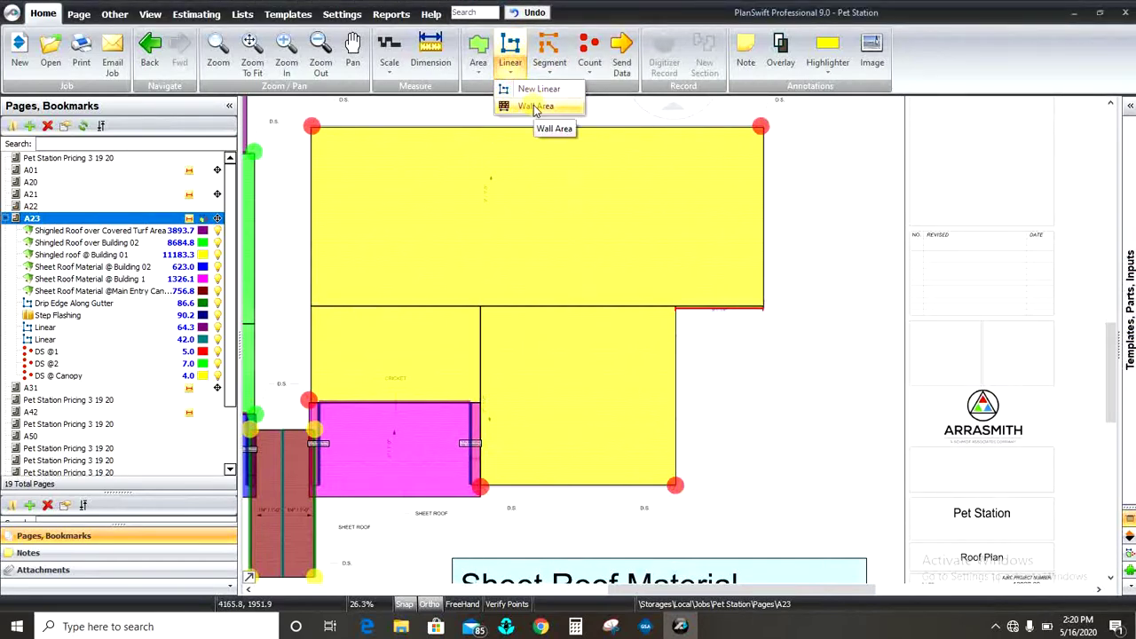
{"action": "left_click", "coordinate": [535, 106]}
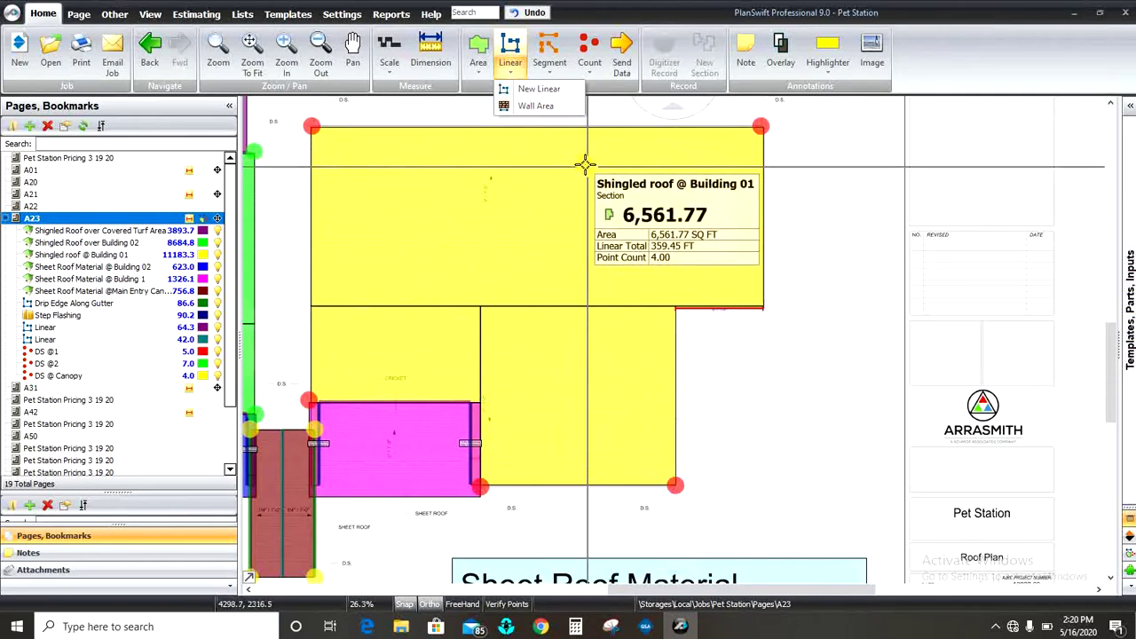
{"action": "left_click", "coordinate": [835, 228]}
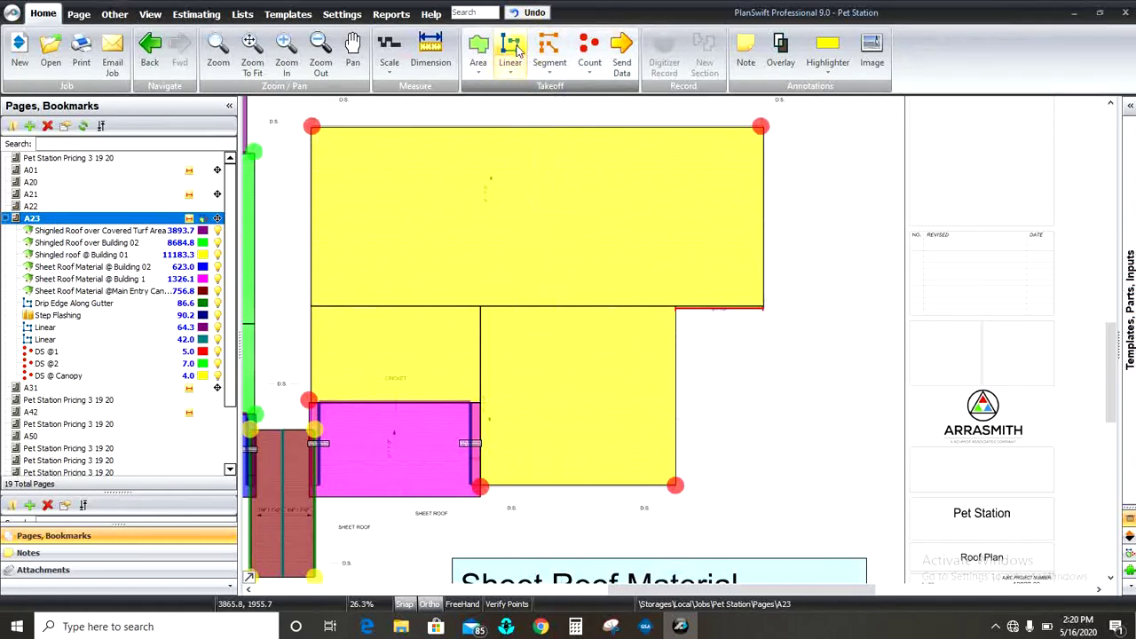
- Trace a new Linear takeoff about 255 ft long from Building 01's upper-left roof corner along the upper edge, right side and step to the lower-right corner
{"action": "left_click", "coordinate": [511, 46]}
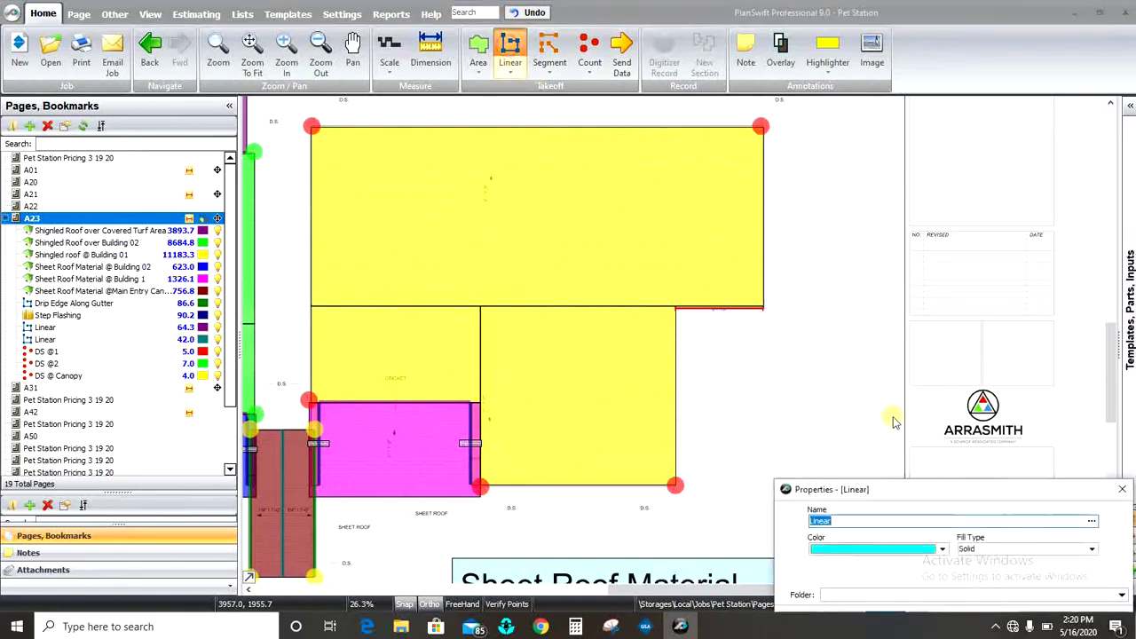
{"action": "left_click_drag", "start_coordinate": [1025, 496], "coordinate": [978, 343]}
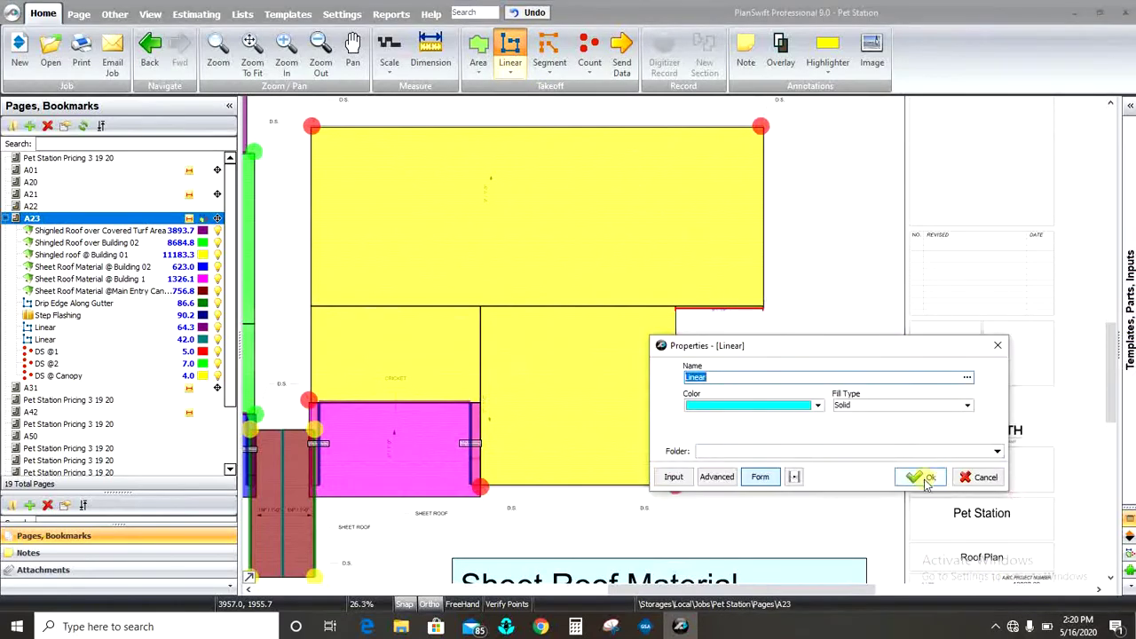
{"action": "left_click", "coordinate": [924, 475]}
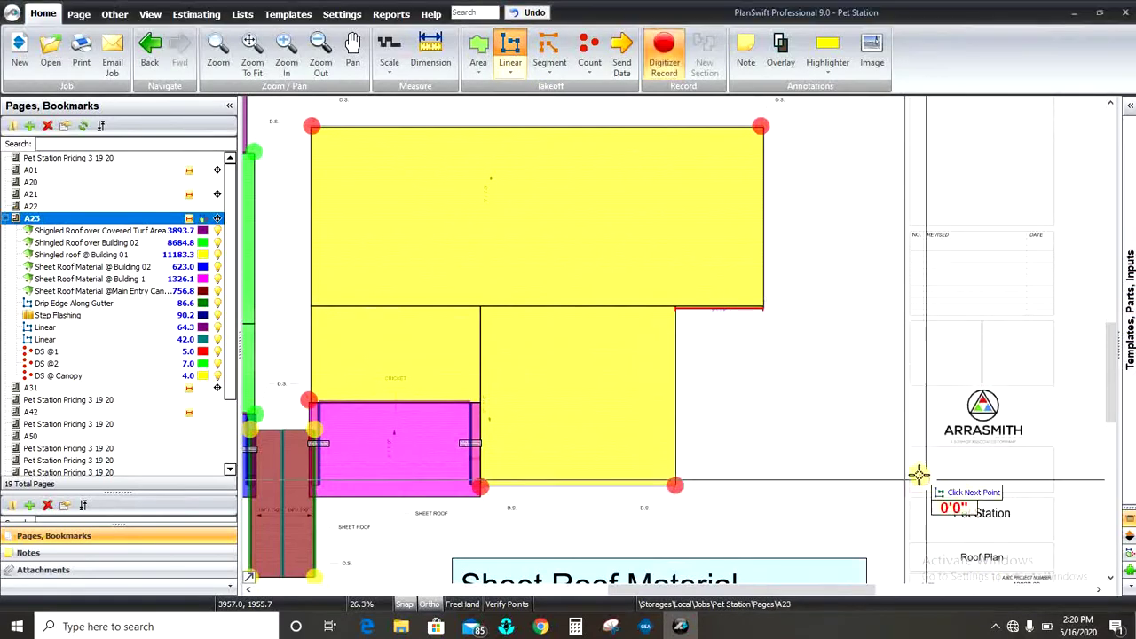
{"action": "left_click", "coordinate": [312, 126]}
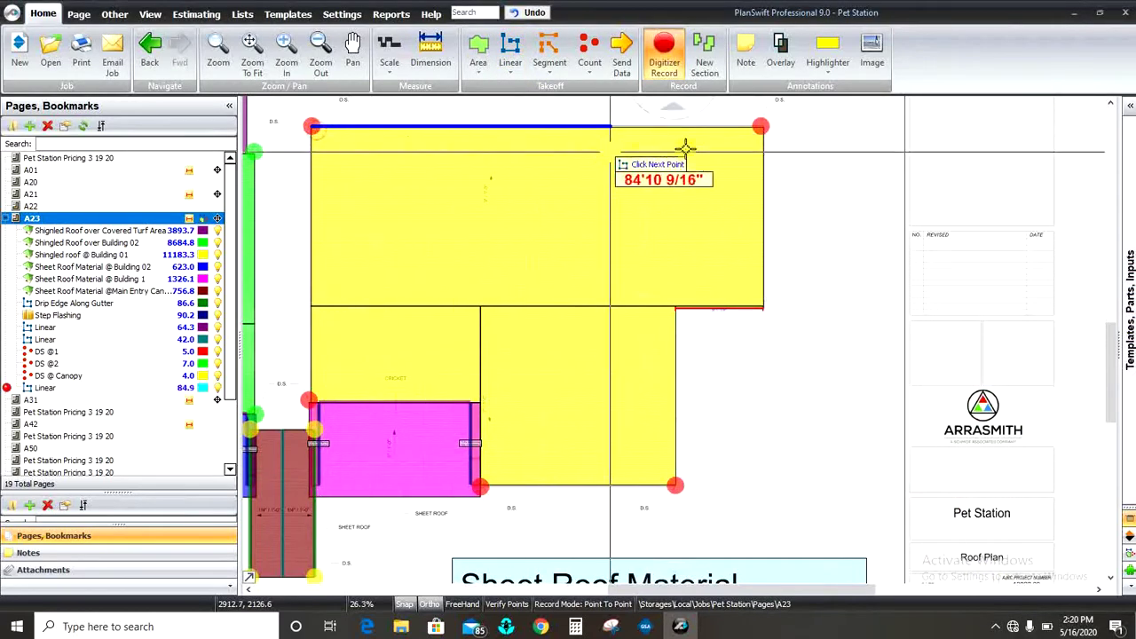
{"action": "left_click", "coordinate": [761, 126]}
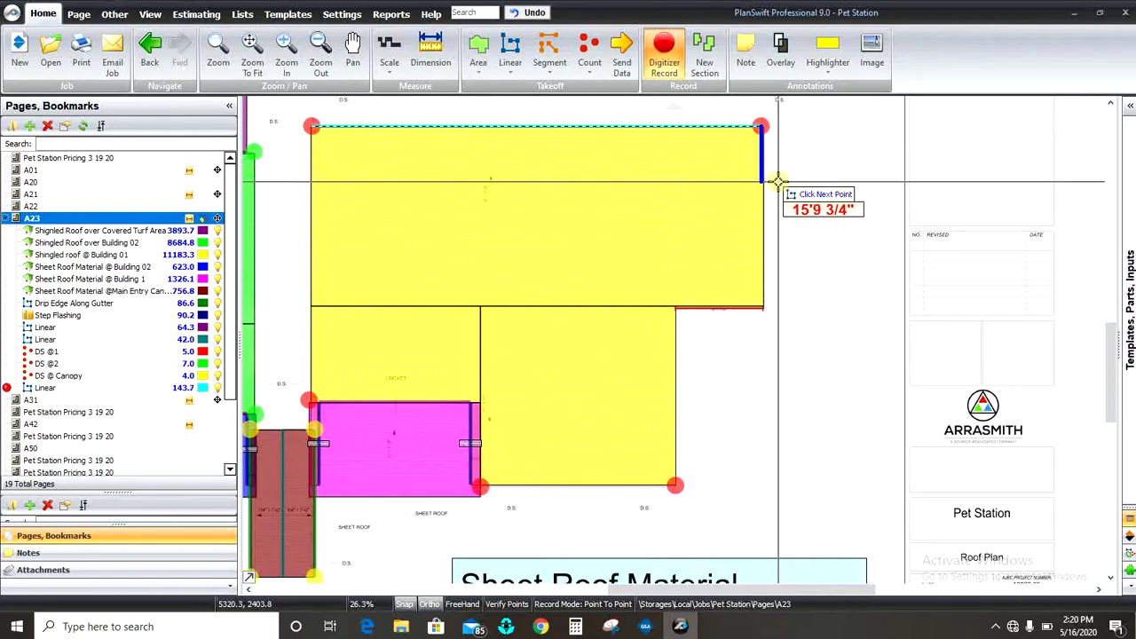
{"action": "left_click", "coordinate": [763, 308]}
{"action": "left_click", "coordinate": [675, 309]}
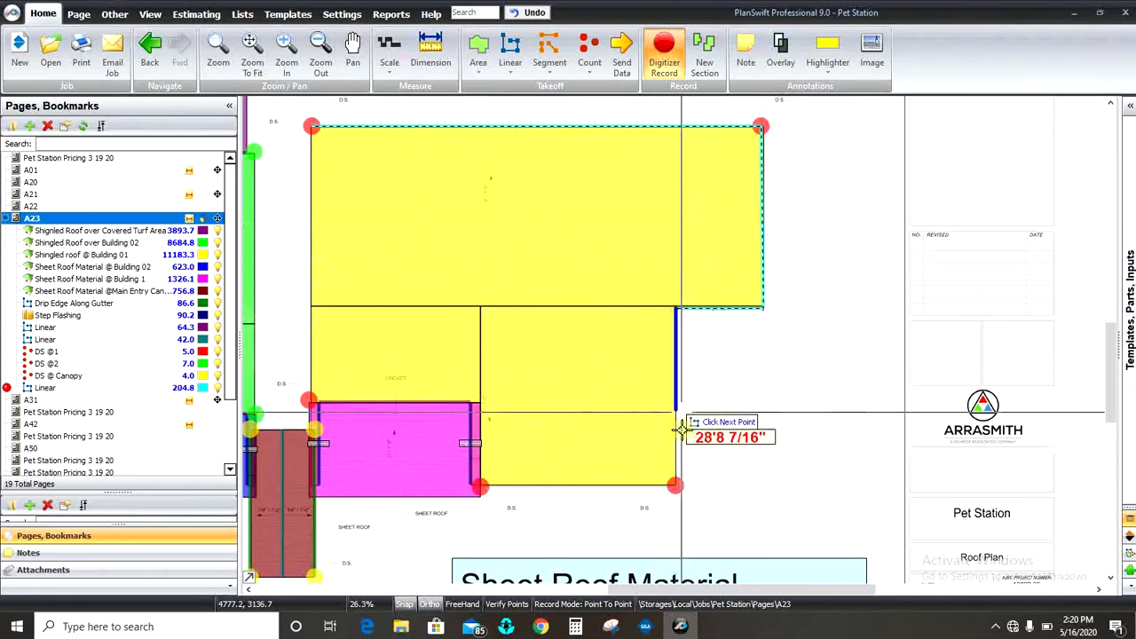
{"action": "left_click", "coordinate": [676, 487]}
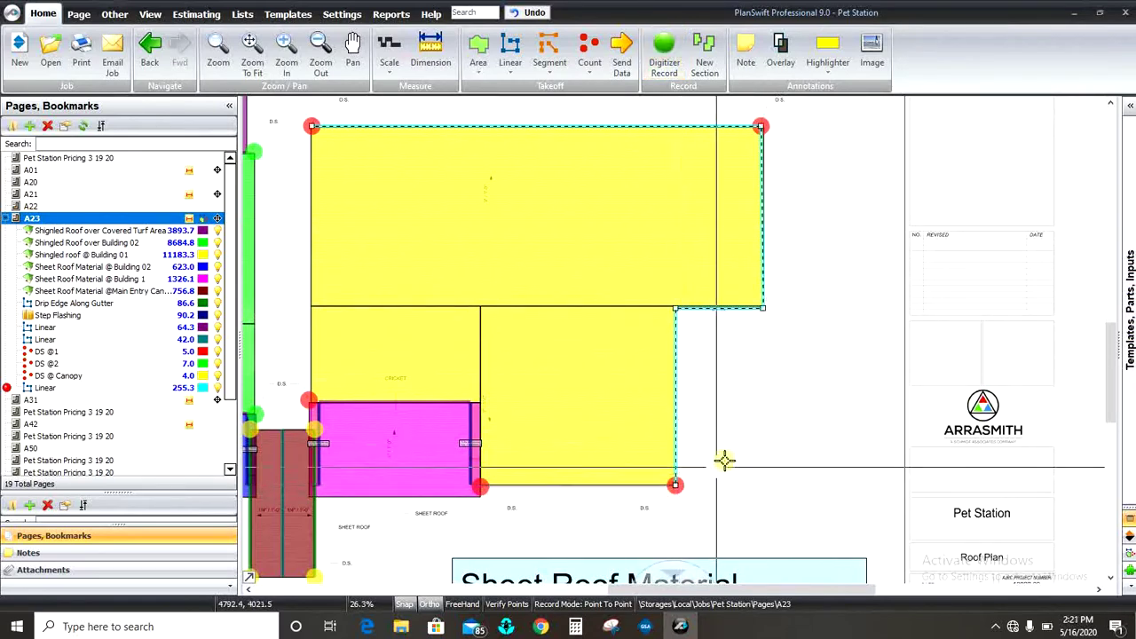
{"action": "key", "text": "Escape"}
- Draw a New Segment takeoff about 48 ft long along Building 01's horizontal roof line, from the left edge to the vertical line junction
{"action": "left_click", "coordinate": [550, 52]}
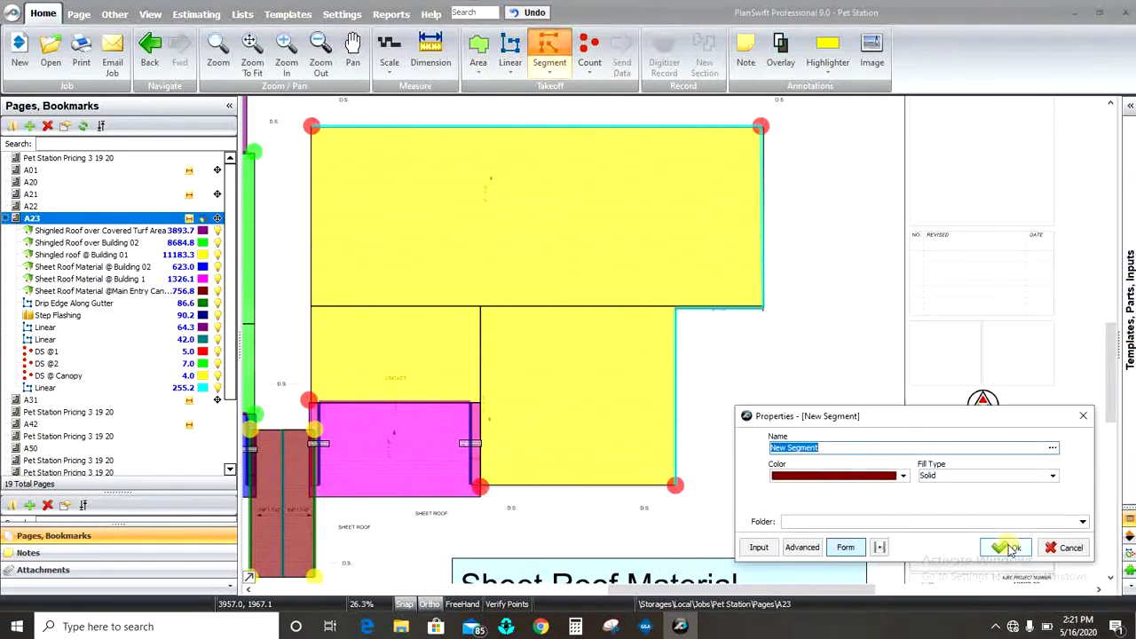
{"action": "left_click", "coordinate": [1010, 547]}
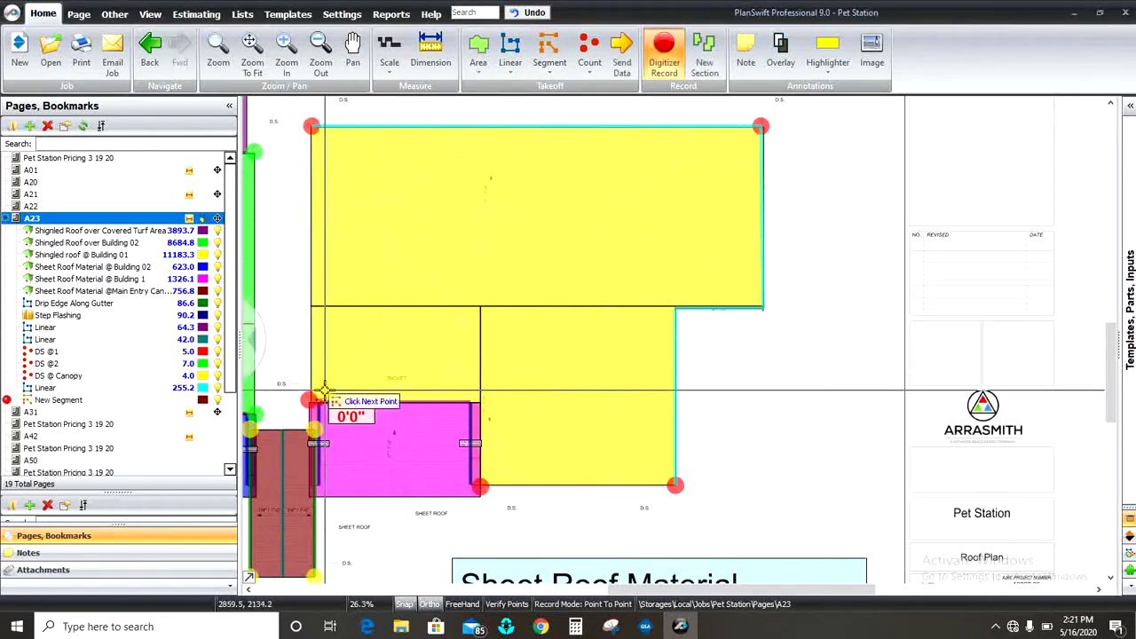
{"action": "left_click", "coordinate": [320, 308]}
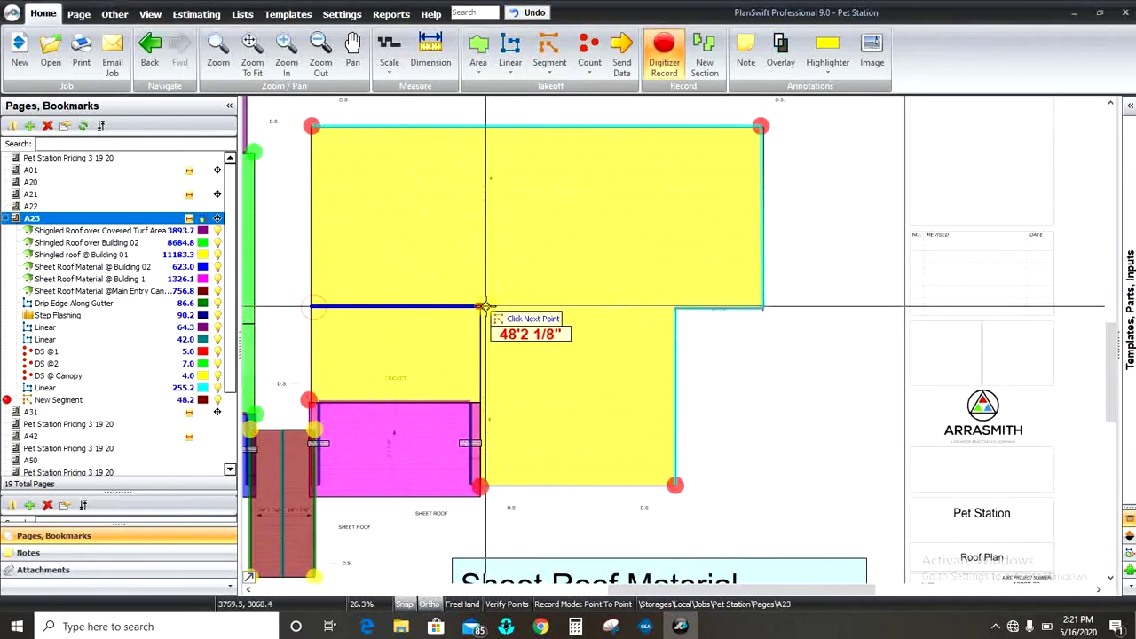
{"action": "double_click", "coordinate": [482, 307]}
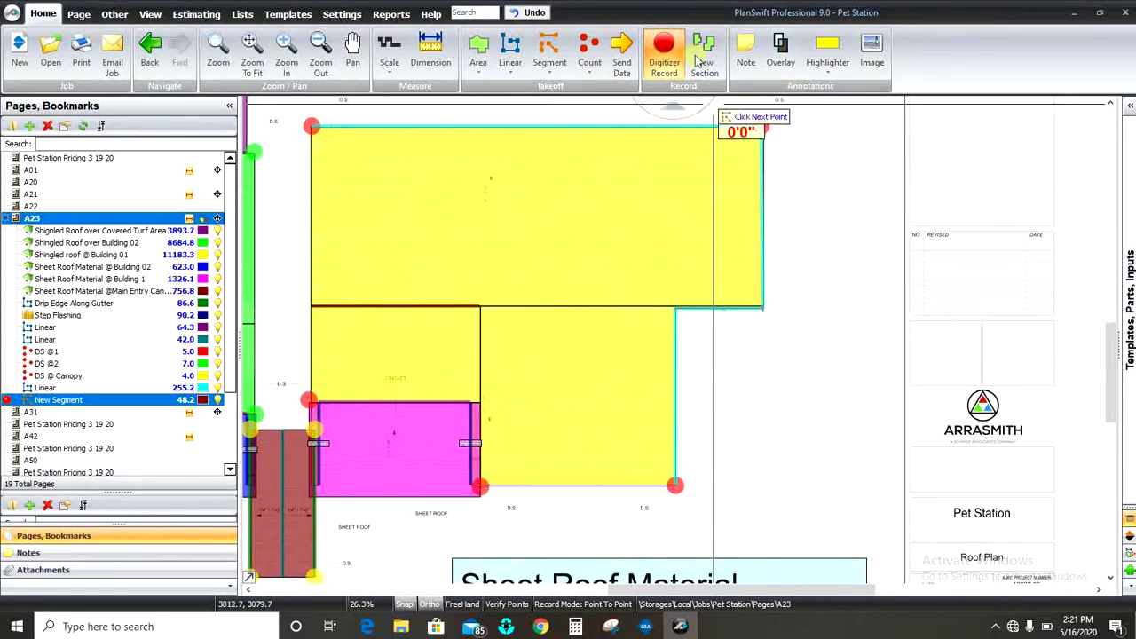
- Record another Linear takeoff totalling about 83 ft, from the roof line junction across to the step and from the junction down to the magenta roof
{"action": "left_click", "coordinate": [510, 53]}
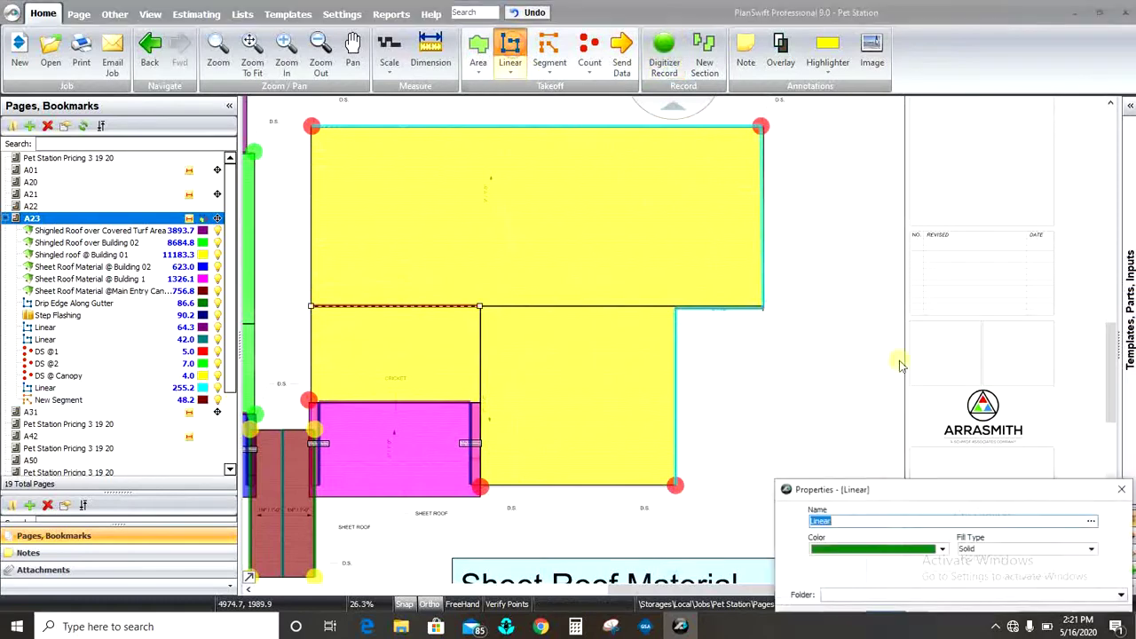
{"action": "left_click_drag", "start_coordinate": [1020, 495], "coordinate": [1065, 383]}
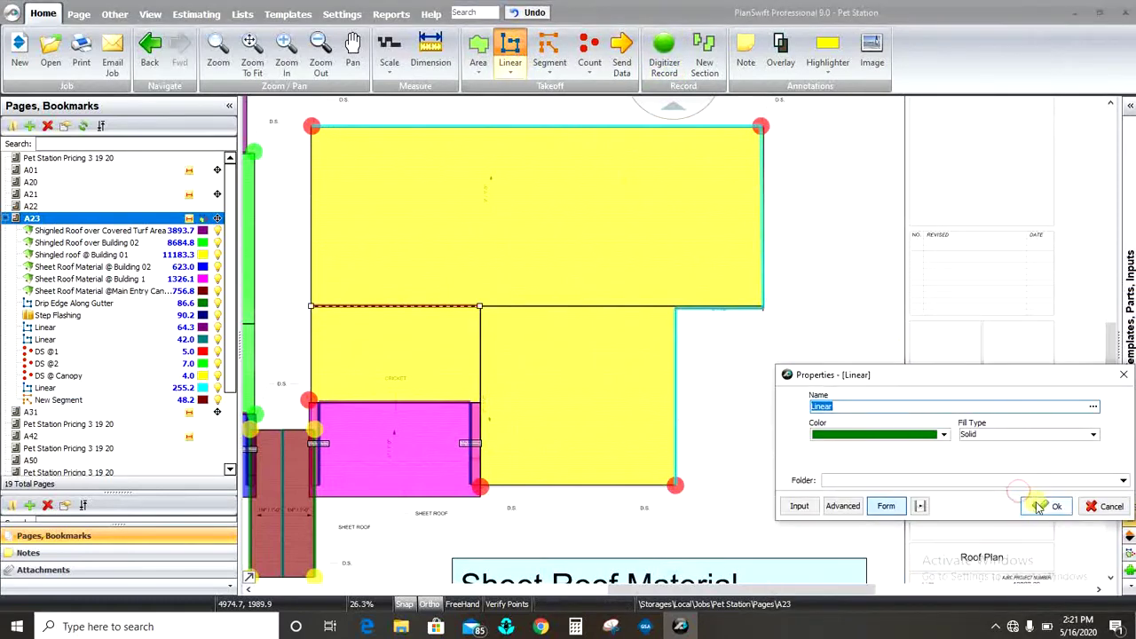
{"action": "left_click", "coordinate": [1047, 503]}
{"action": "left_click", "coordinate": [485, 313]}
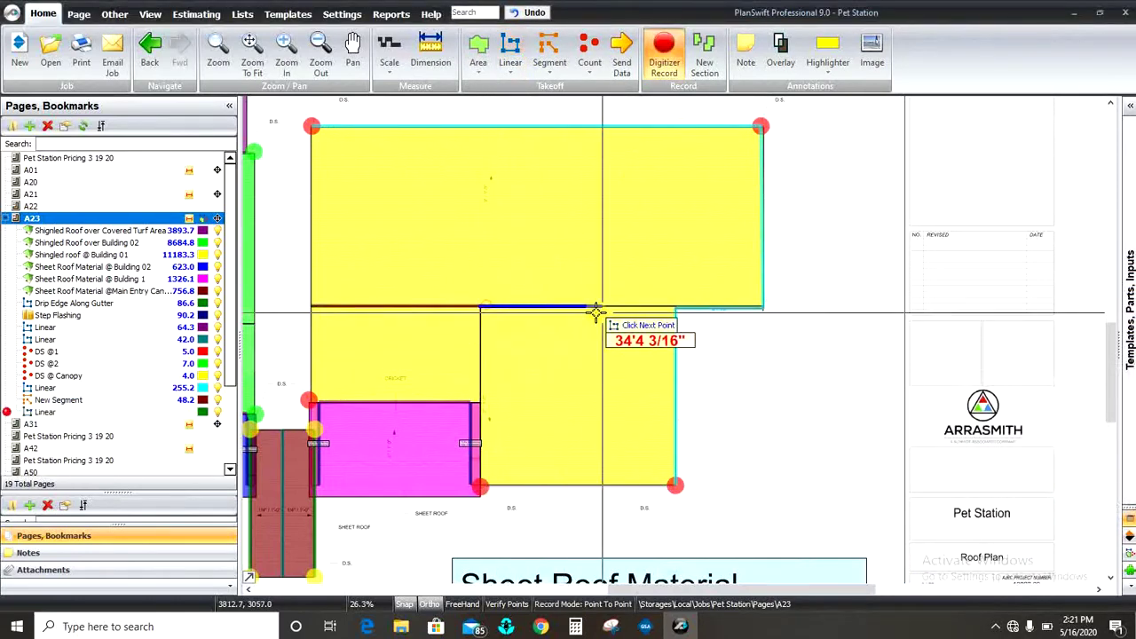
{"action": "left_click", "coordinate": [675, 323]}
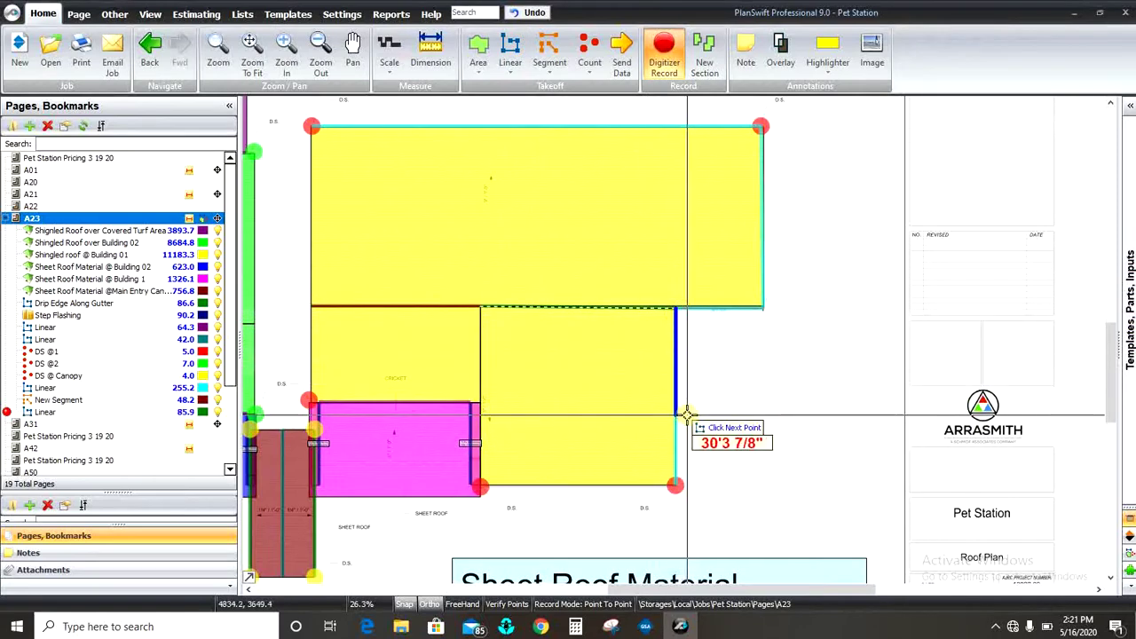
{"action": "left_click", "coordinate": [682, 367]}
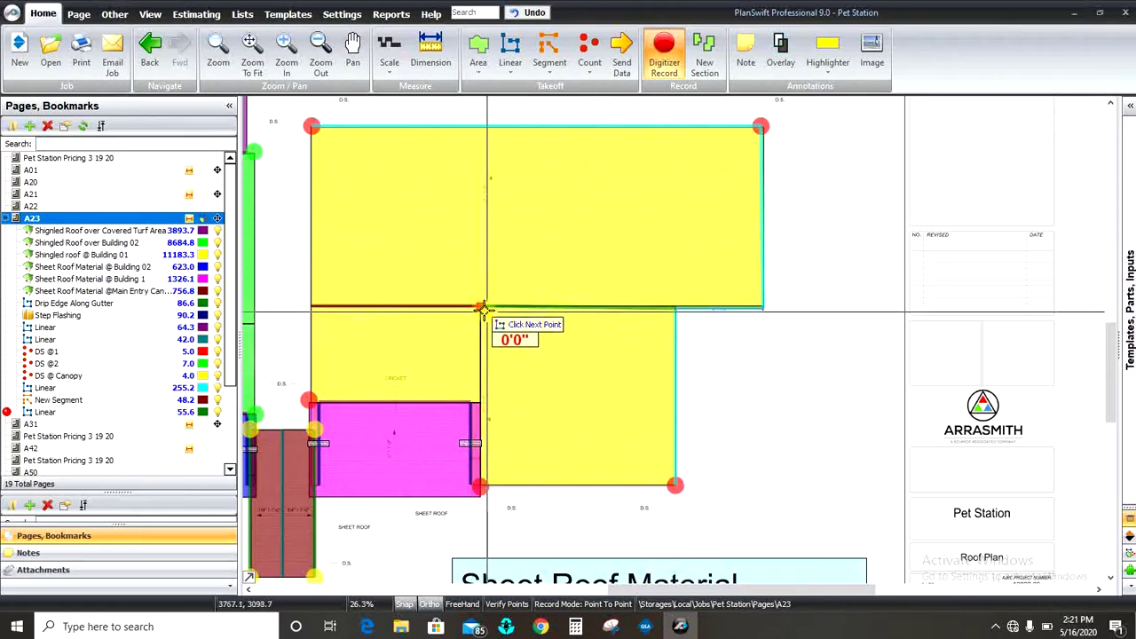
{"action": "left_click", "coordinate": [482, 404]}
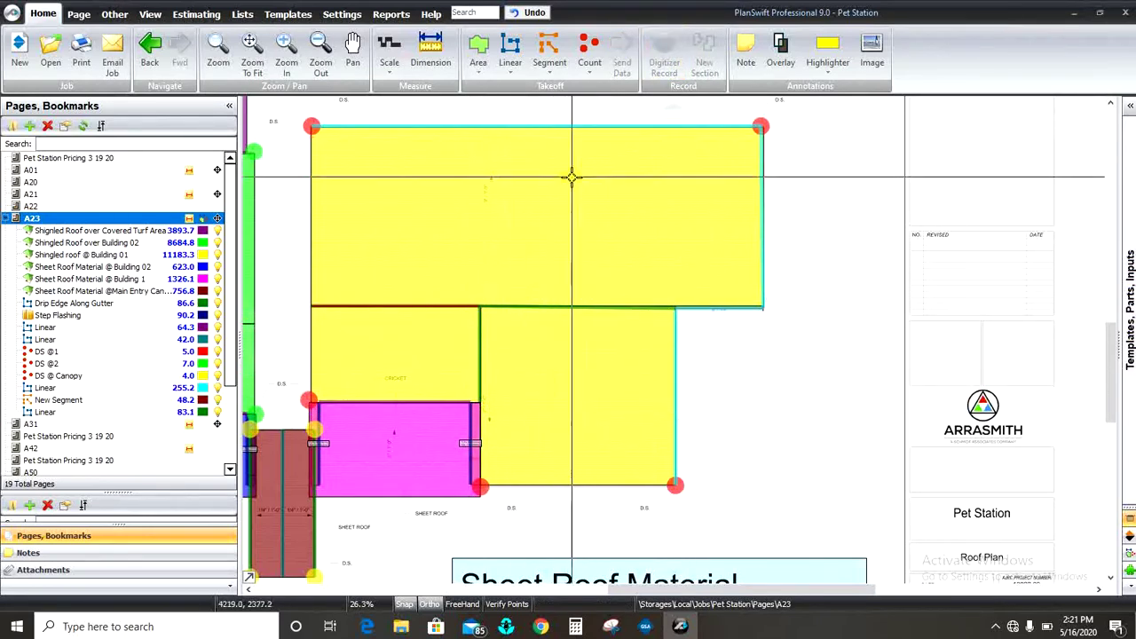
{"action": "key", "text": "Escape"}
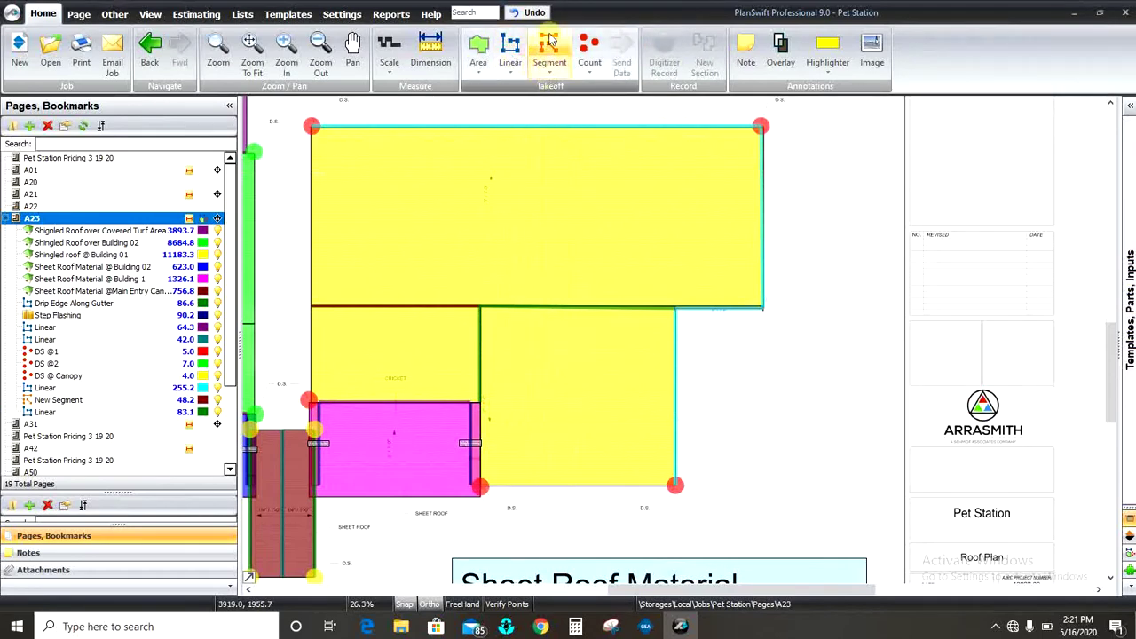
- View the Segment and Count takeoff variants, including Beam Tool, Joist Segment, Labeled Count and the count shapes
{"action": "left_click", "coordinate": [551, 78]}
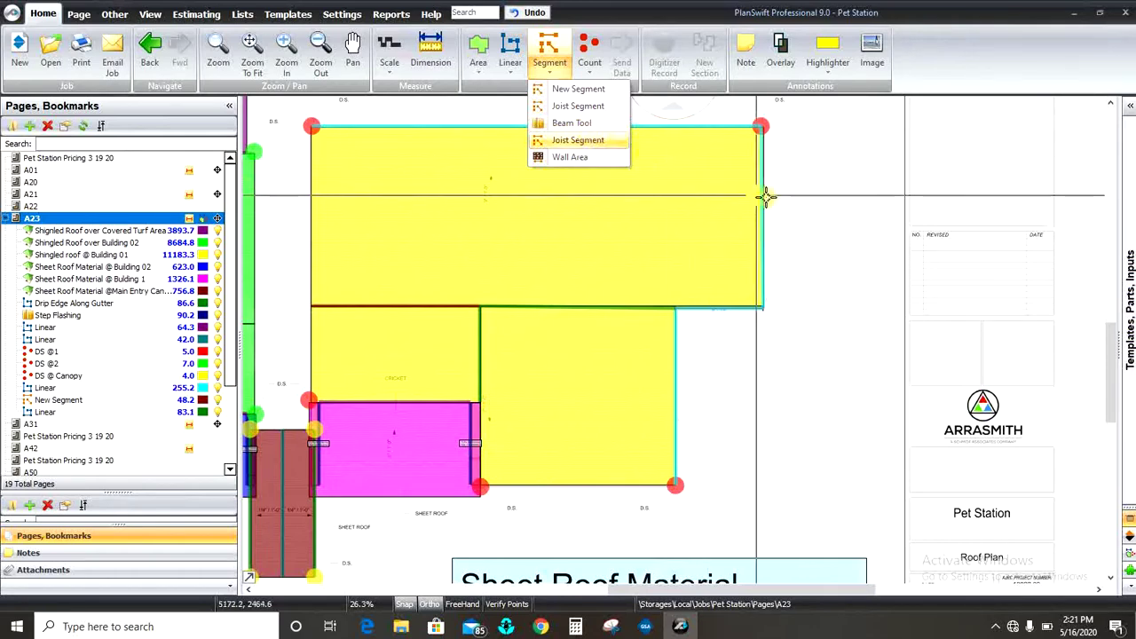
{"action": "left_click", "coordinate": [577, 126]}
{"action": "left_click", "coordinate": [593, 51]}
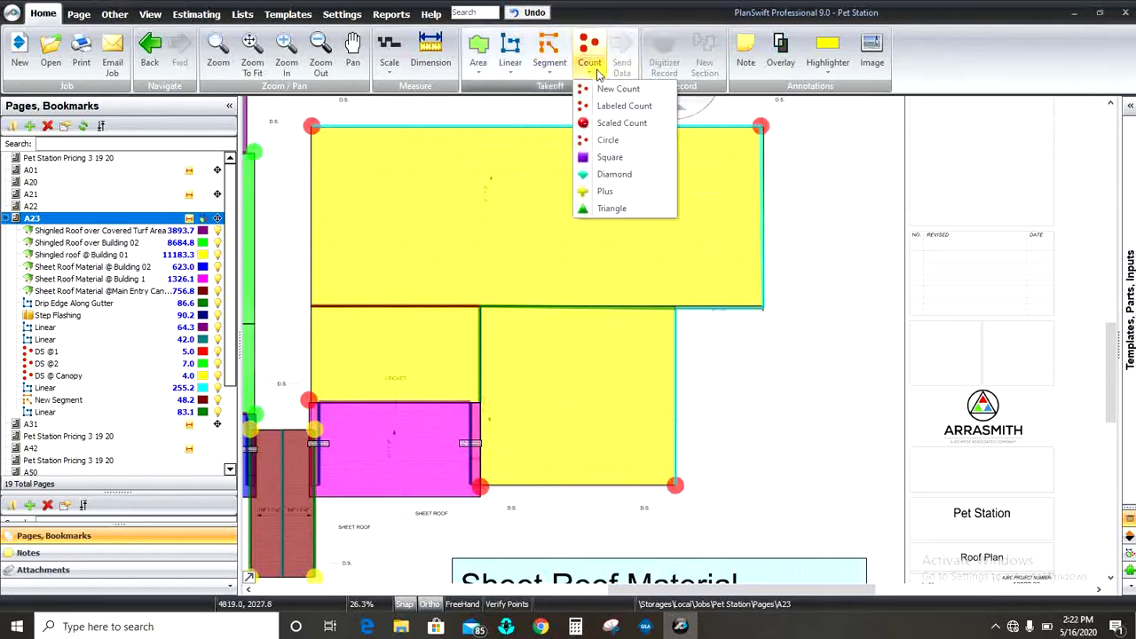
- Create a New Count takeoff named "light," with a circle shape, solid fill and olive color
{"action": "left_click", "coordinate": [607, 64]}
{"action": "left_click", "coordinate": [600, 57]}
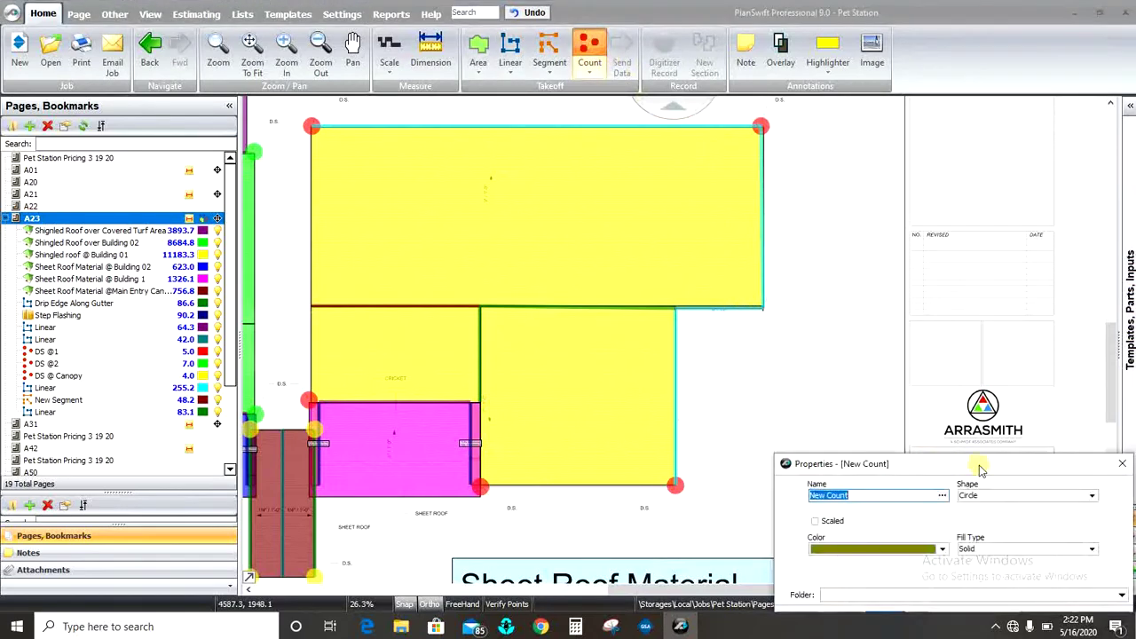
{"action": "left_click_drag", "start_coordinate": [981, 468], "coordinate": [876, 305]}
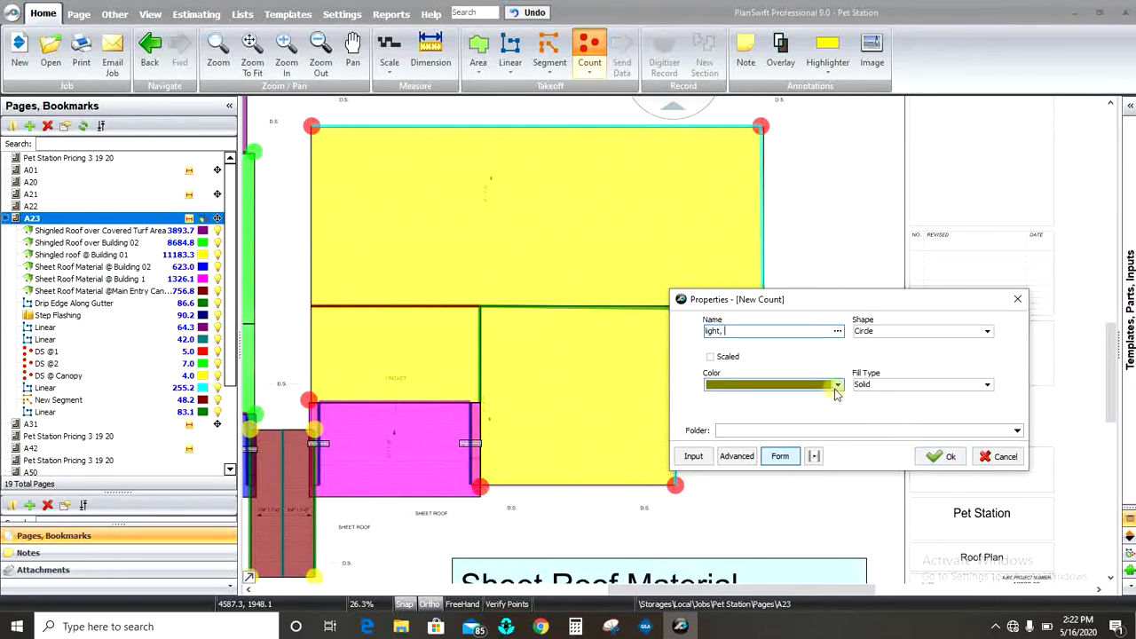
{"action": "left_click", "coordinate": [947, 462]}
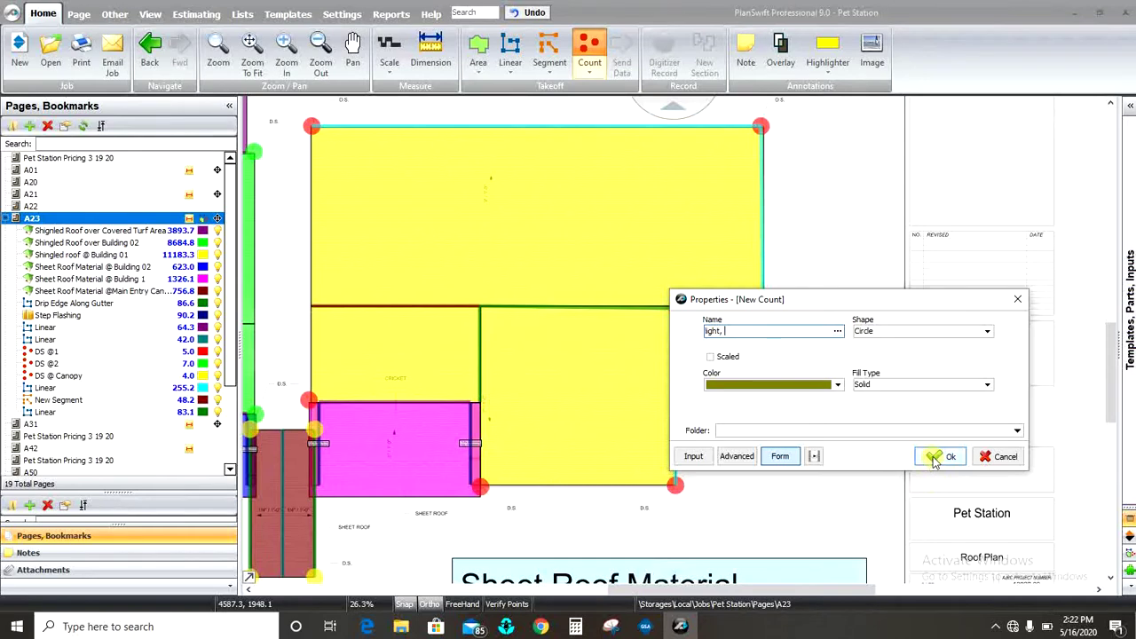
{"action": "left_click", "coordinate": [935, 461]}
- Place four "light," count points in the blank area beside Building 01's yellow roof and stop recording
{"action": "left_click", "coordinate": [787, 260]}
{"action": "left_click", "coordinate": [811, 390]}
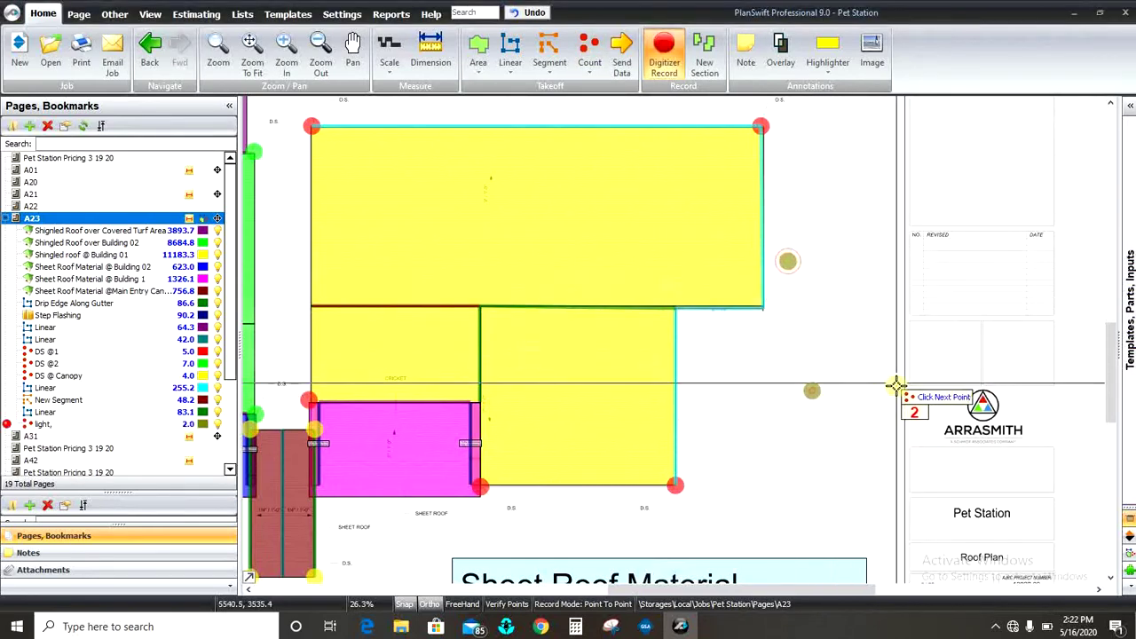
{"action": "left_click", "coordinate": [858, 311]}
{"action": "left_click", "coordinate": [751, 405]}
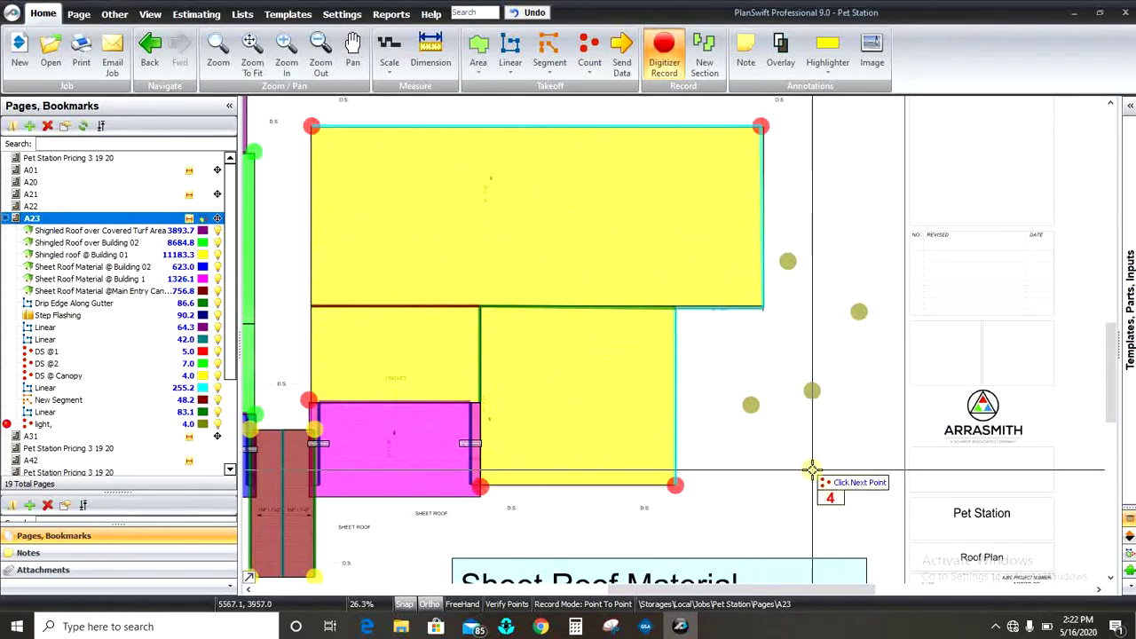
{"action": "key", "text": "Escape"}
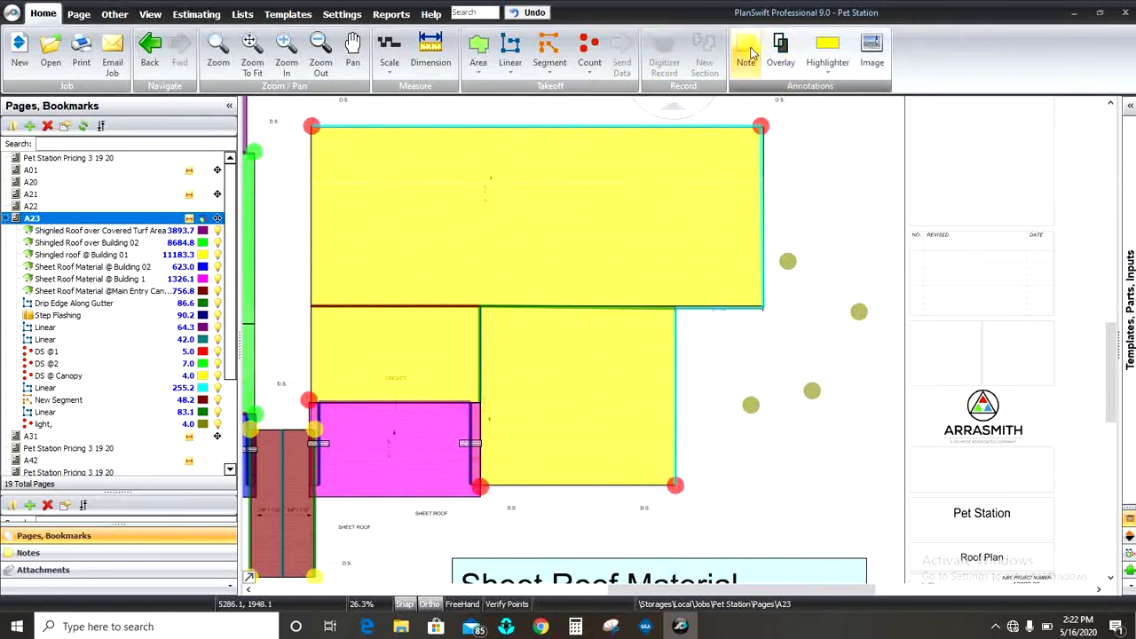
- Draw a note box in the blank area above Building 01's upper roof edge
{"action": "scroll", "coordinate": [806, 293], "scroll_direction": "down", "scroll_amount": 2}
{"action": "scroll", "coordinate": [647, 119], "scroll_direction": "up", "scroll_amount": 3}
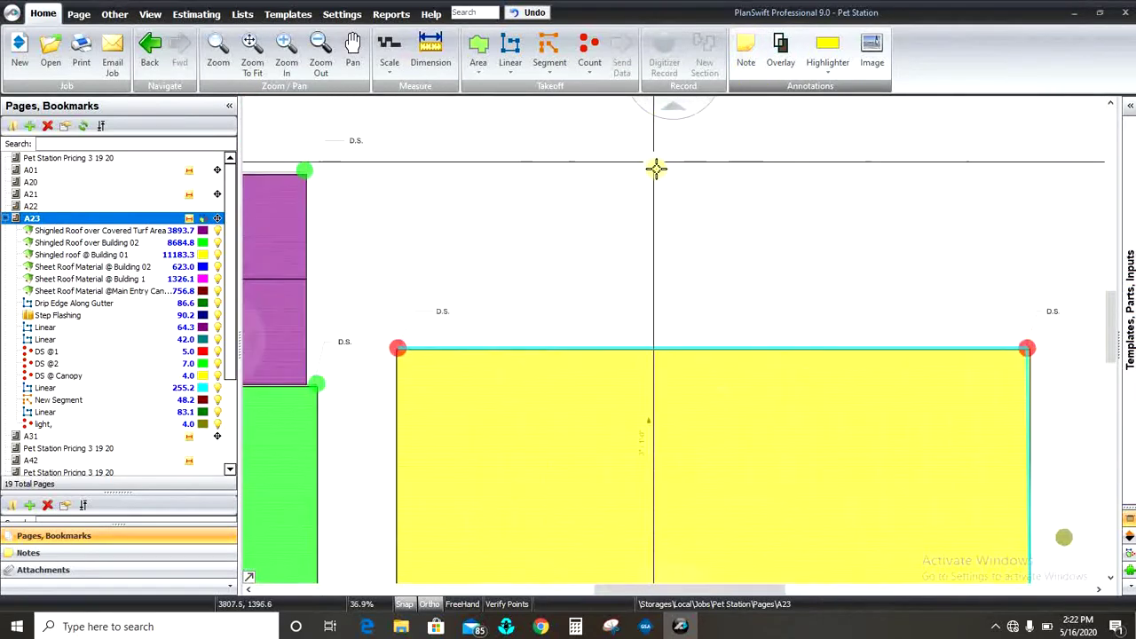
{"action": "left_click", "coordinate": [746, 49]}
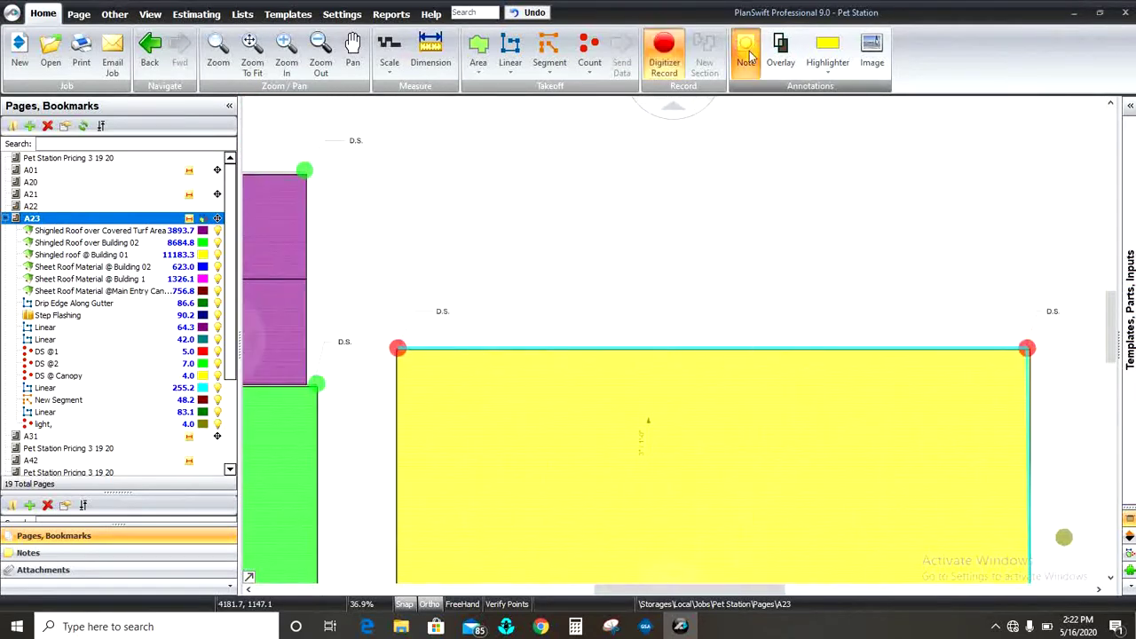
{"action": "left_click", "coordinate": [429, 175]}
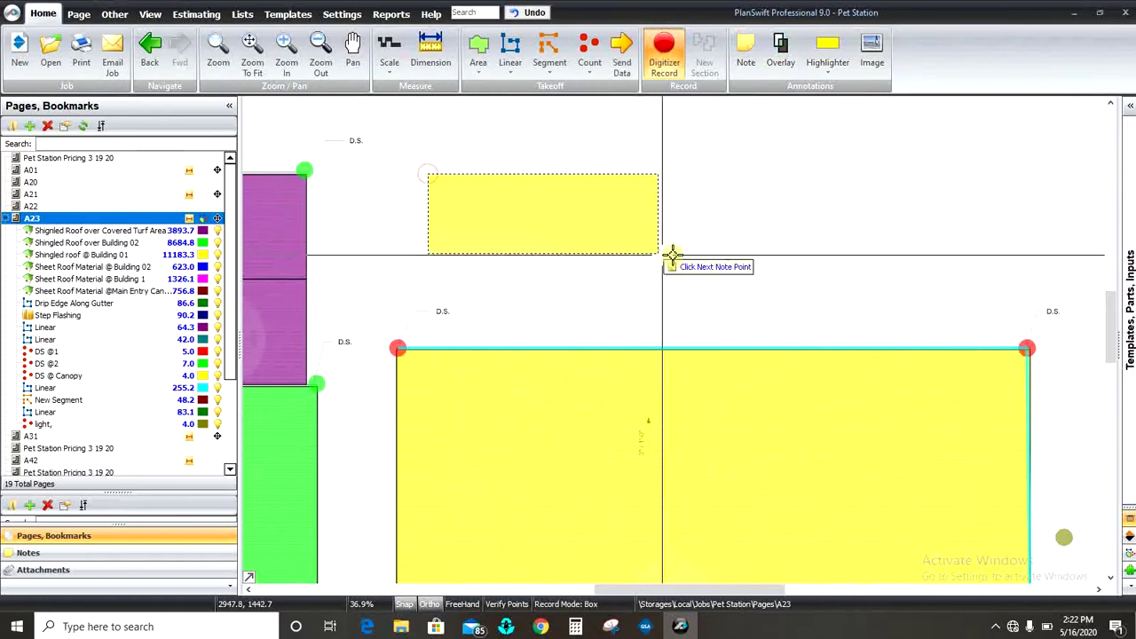
{"action": "left_click", "coordinate": [743, 256]}
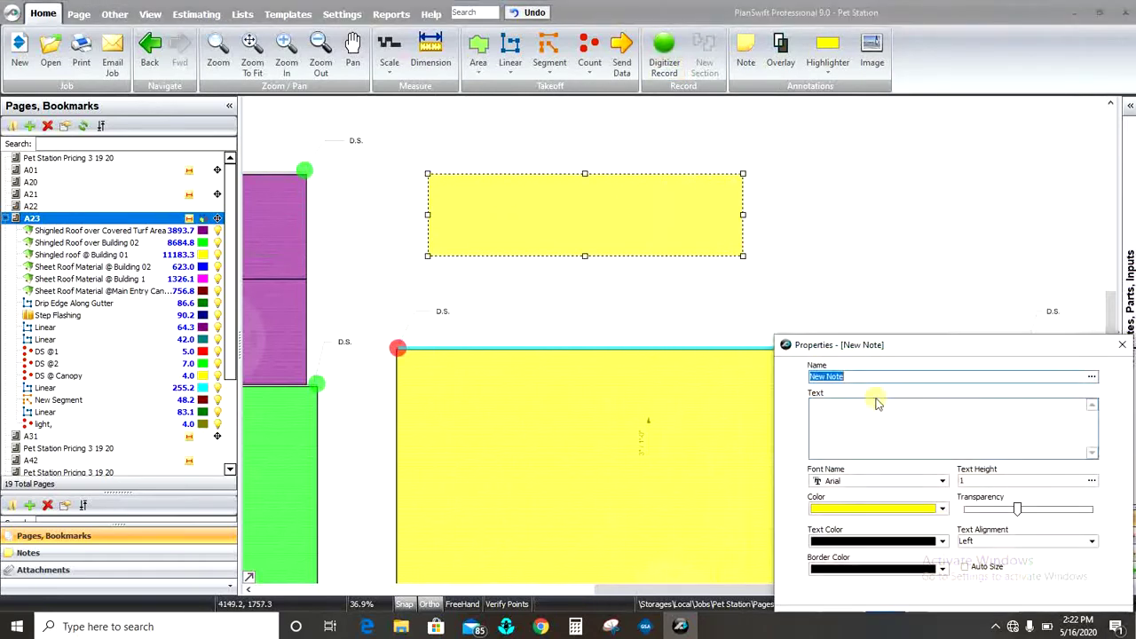
- Enter the note text "This drawing is for official use only." and set its text height to 9
{"action": "left_click_drag", "start_coordinate": [962, 347], "coordinate": [934, 213]}
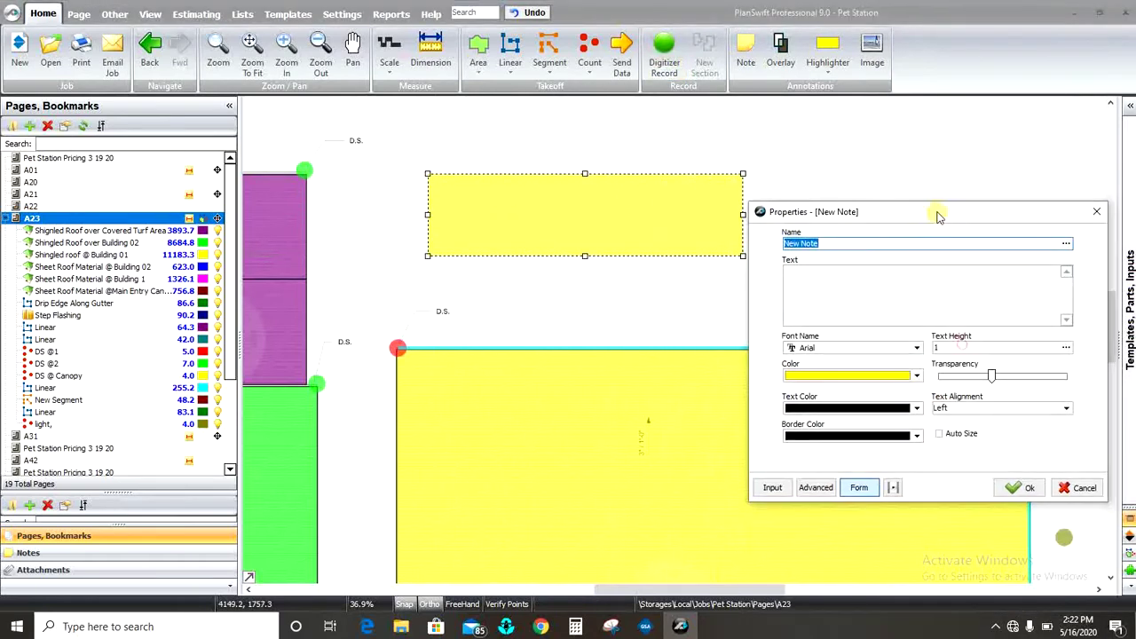
{"action": "left_click", "coordinate": [808, 276]}
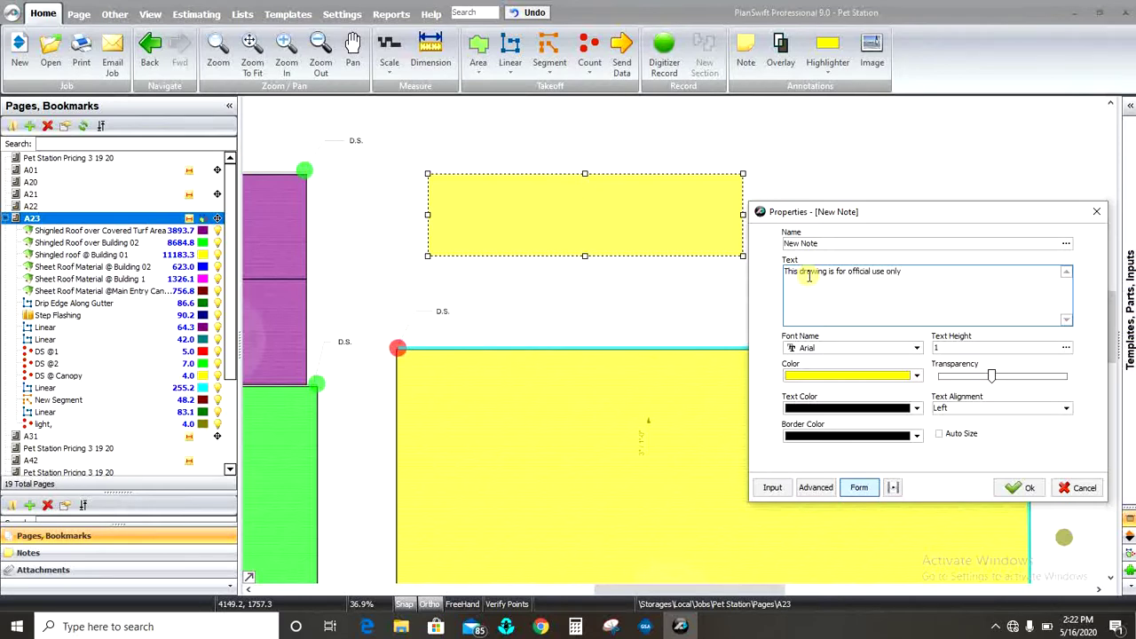
{"action": "left_click", "coordinate": [965, 347]}
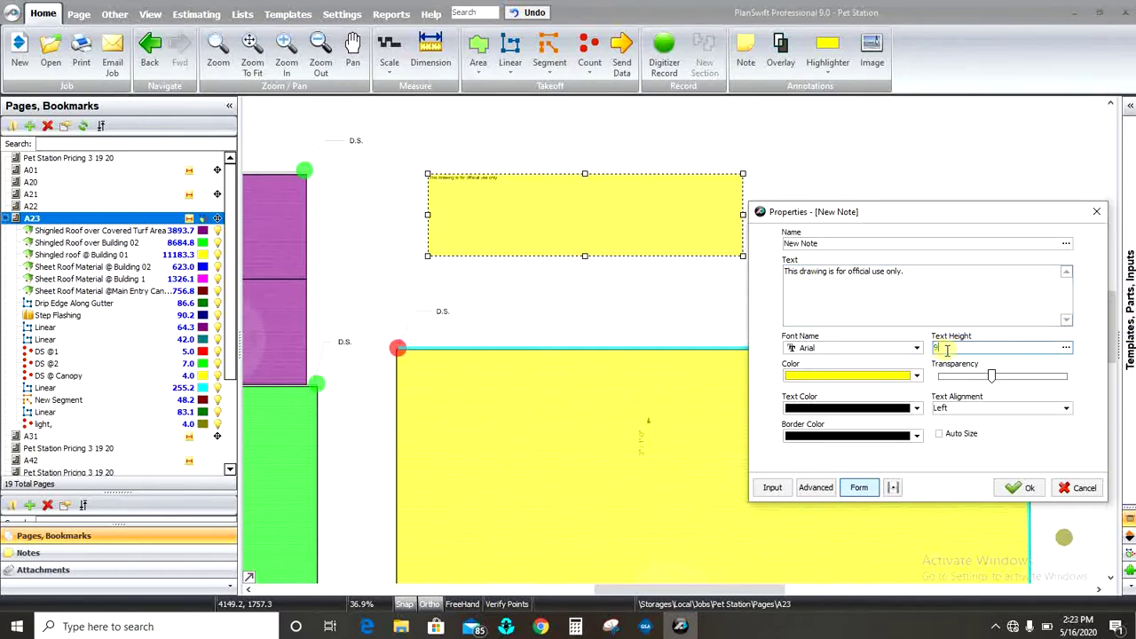
- Vary the note's transparency between fully opaque and fully transparent, leaving it near the middle
{"action": "left_click_drag", "start_coordinate": [996, 378], "coordinate": [957, 381]}
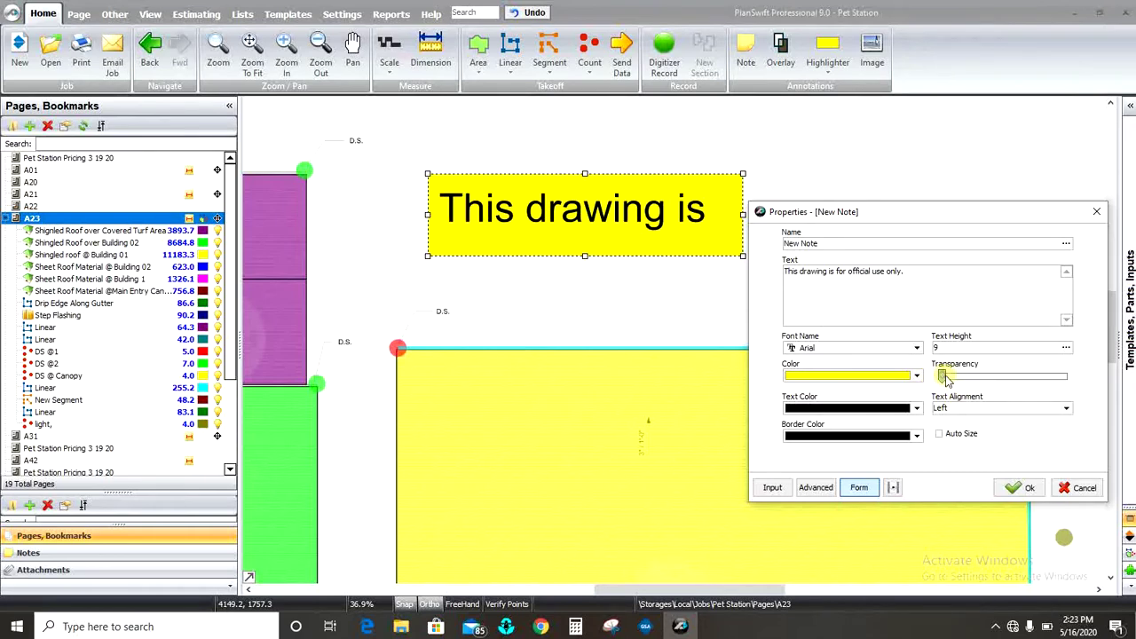
{"action": "left_click_drag", "start_coordinate": [946, 378], "coordinate": [1067, 380]}
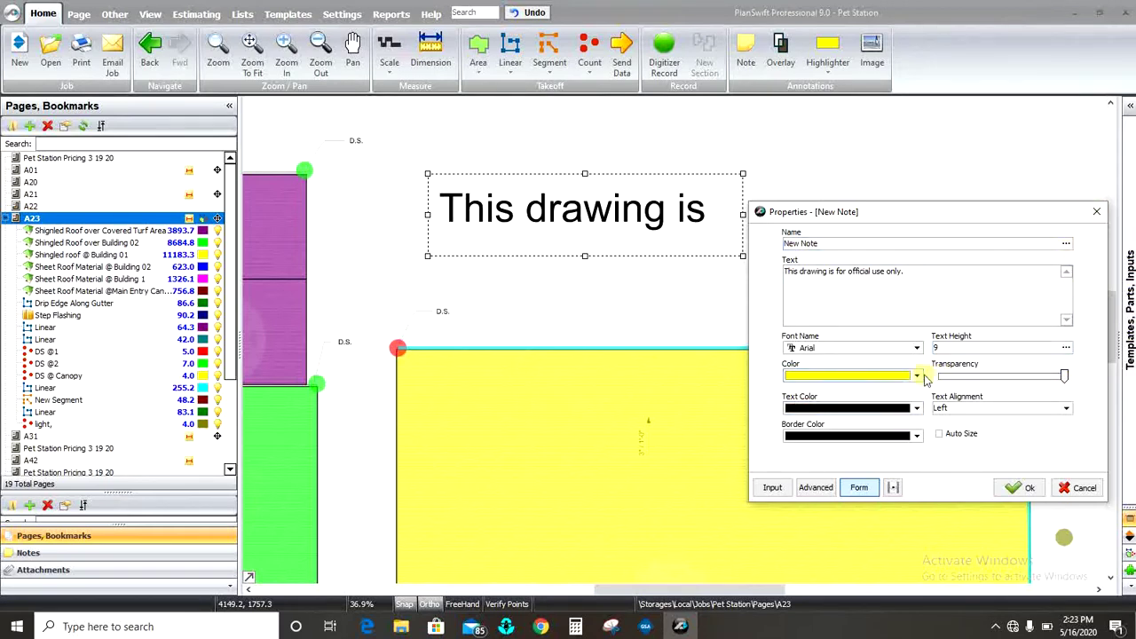
{"action": "left_click_drag", "start_coordinate": [1027, 385], "coordinate": [1003, 384]}
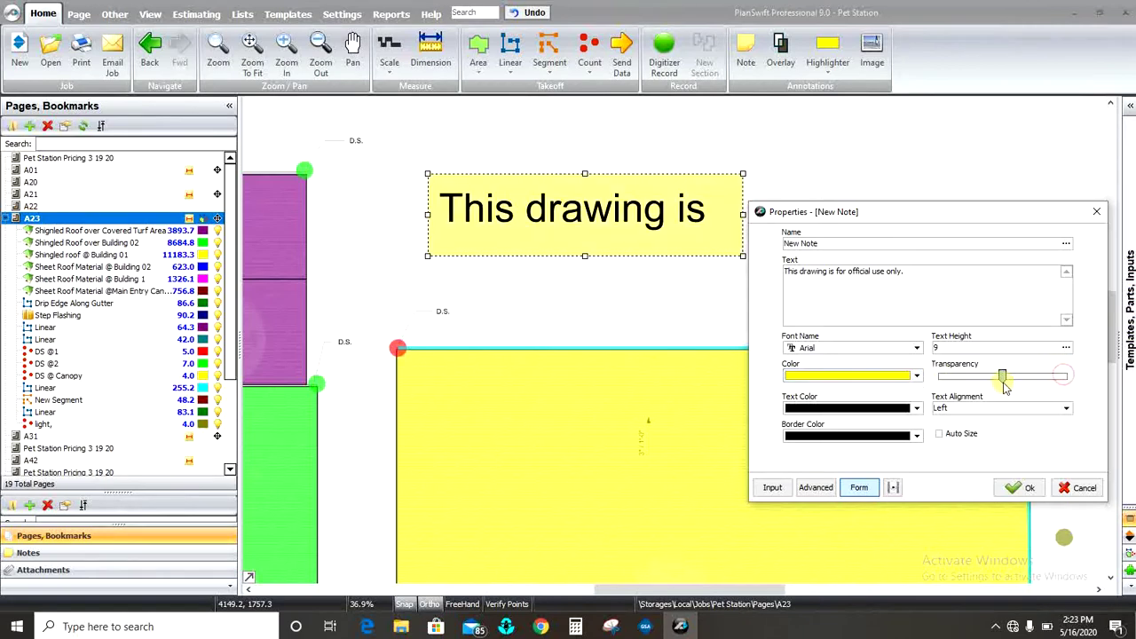
- View the color choices for the note's background and text without changing either one
{"action": "left_click", "coordinate": [918, 375]}
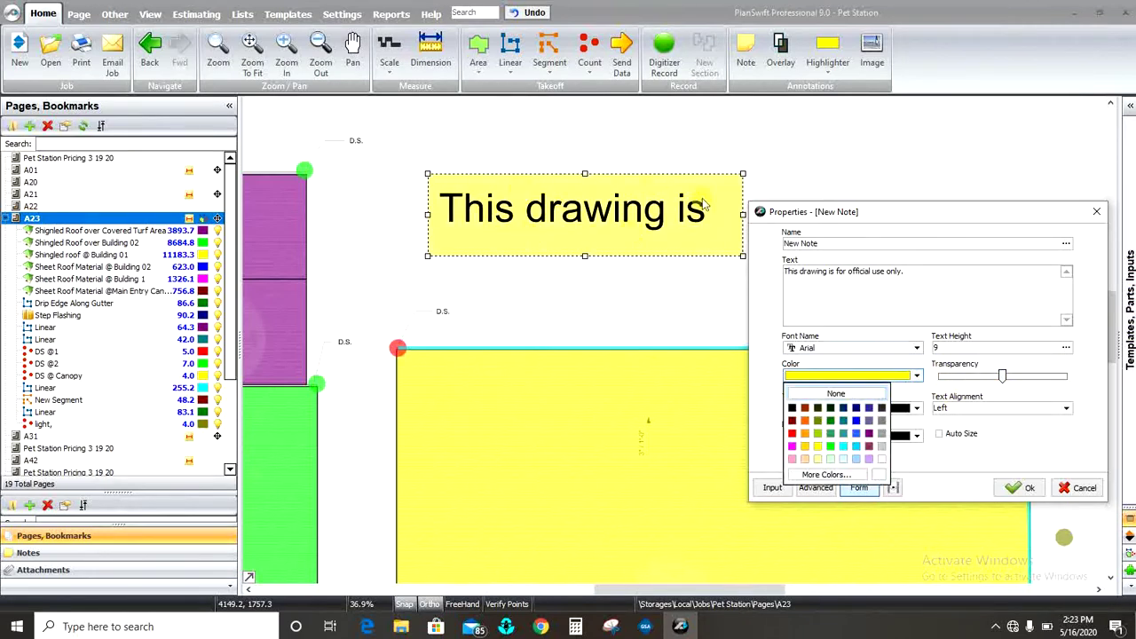
{"action": "left_click", "coordinate": [1092, 353]}
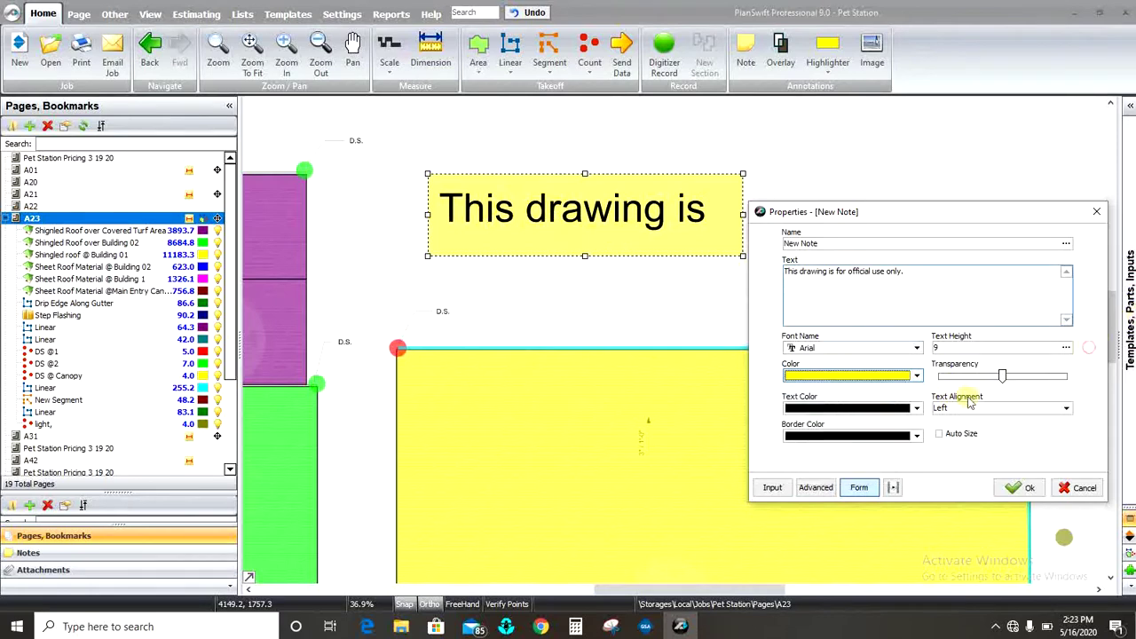
{"action": "left_click", "coordinate": [917, 409]}
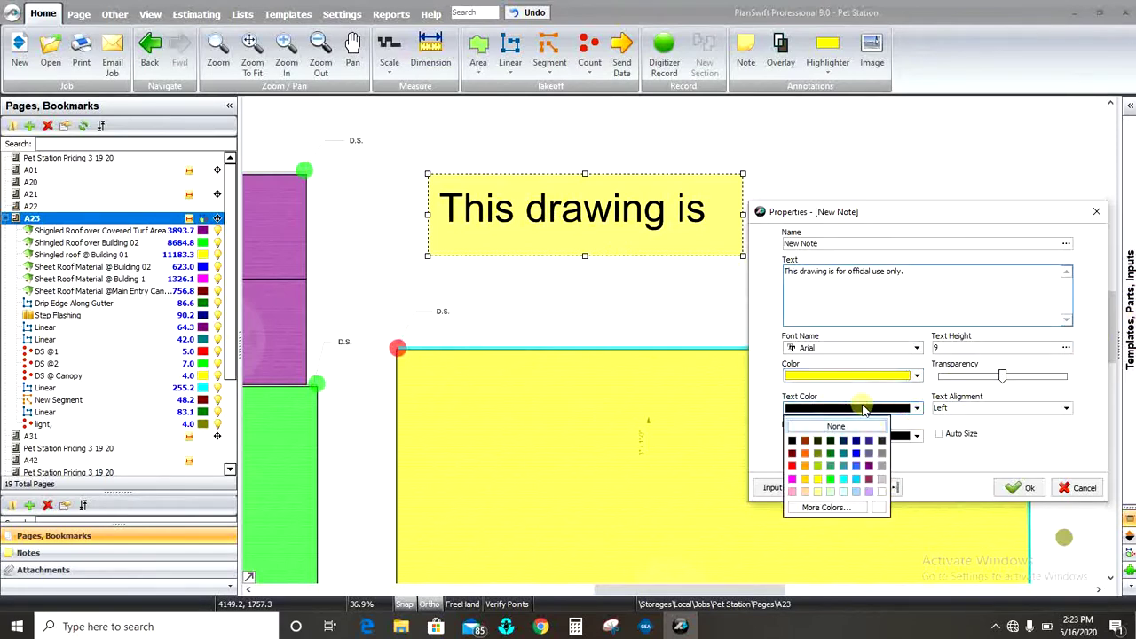
{"action": "left_click", "coordinate": [1090, 394]}
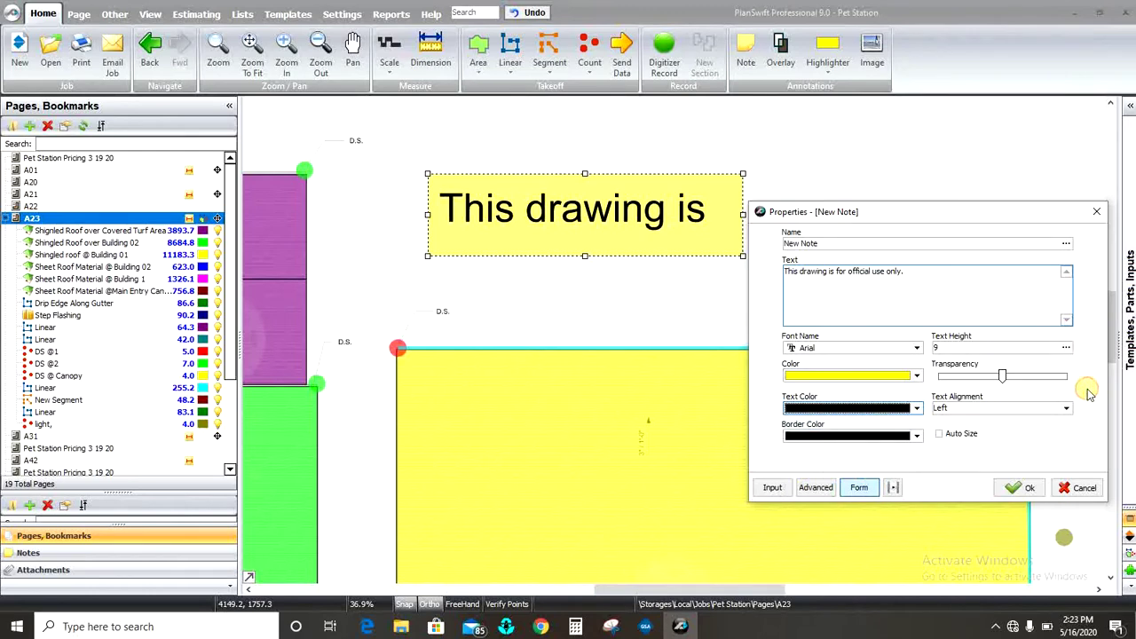
- Accept the note's properties and delete the note from the roof plan
{"action": "left_click", "coordinate": [1027, 489]}
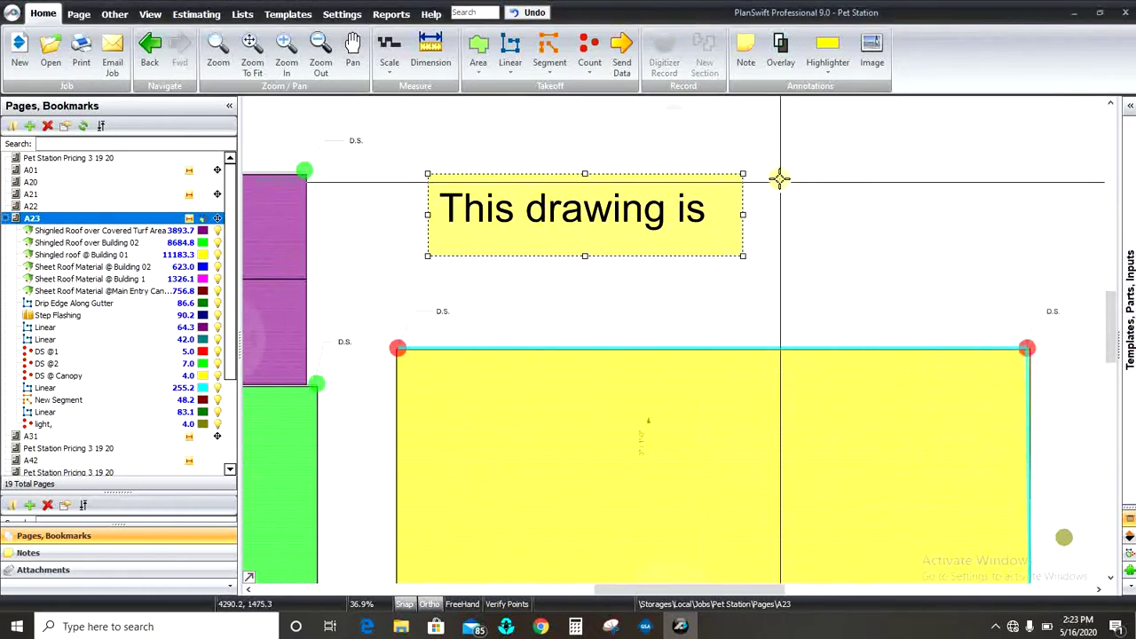
{"action": "left_click", "coordinate": [740, 233]}
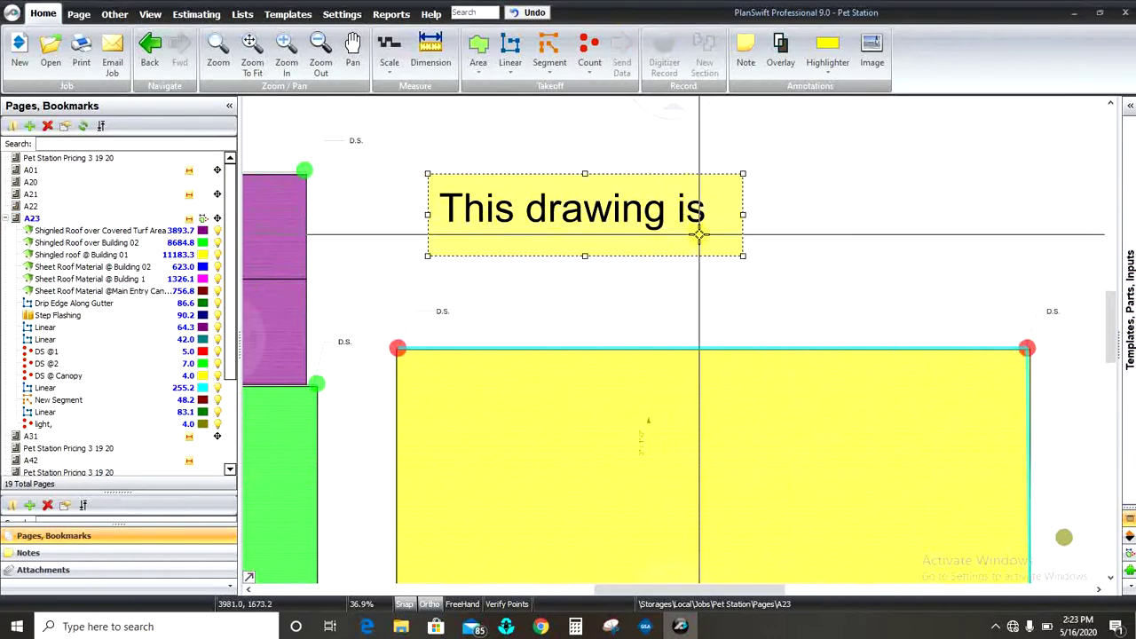
{"action": "key", "text": "Delete"}
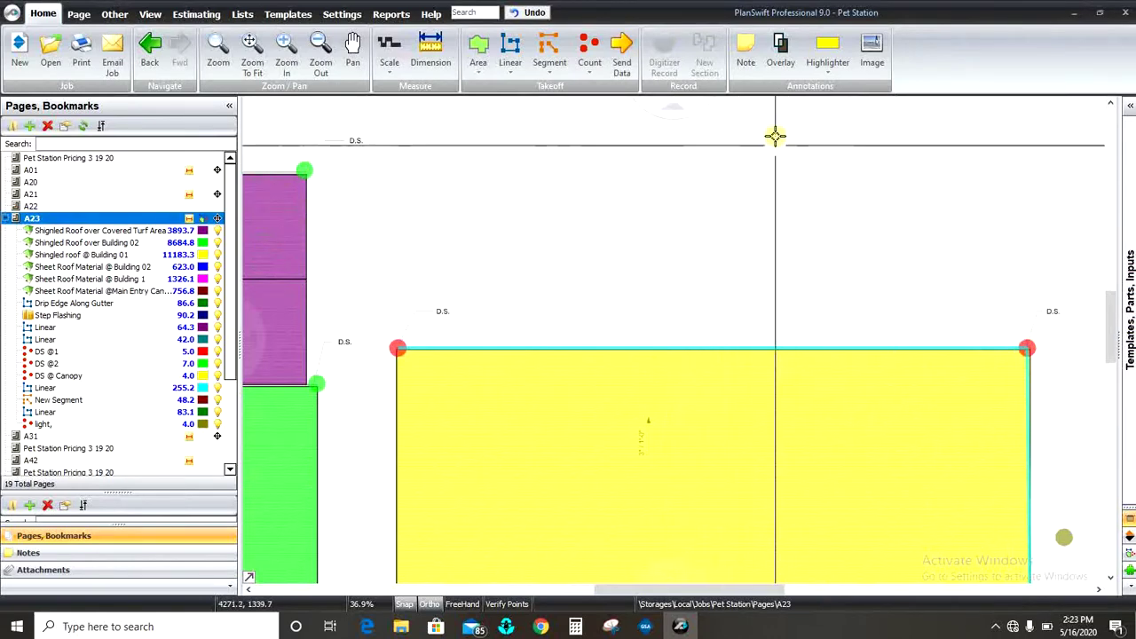
- Open the Pet Station Pricing 3 19 20 cover sheet and highlight the "Pricing Set - 3/19/20" line in yellow
{"action": "scroll", "coordinate": [824, 229], "scroll_direction": "down", "scroll_amount": 4}
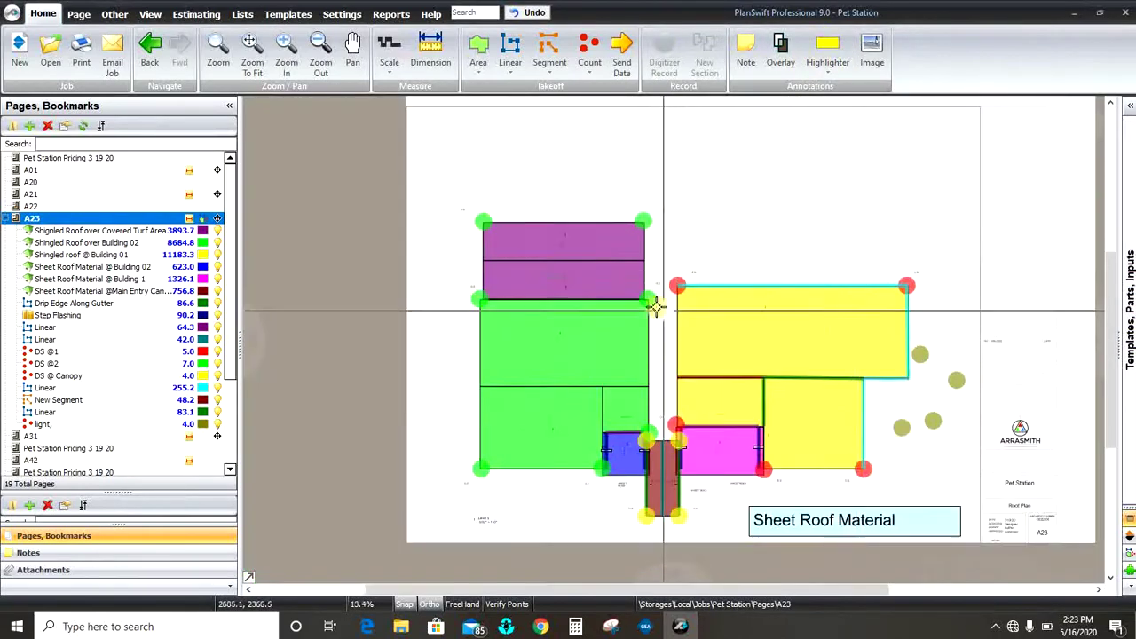
{"action": "scroll", "coordinate": [576, 262], "scroll_direction": "up", "scroll_amount": 2}
{"action": "scroll", "coordinate": [576, 262], "scroll_direction": "down", "scroll_amount": 4}
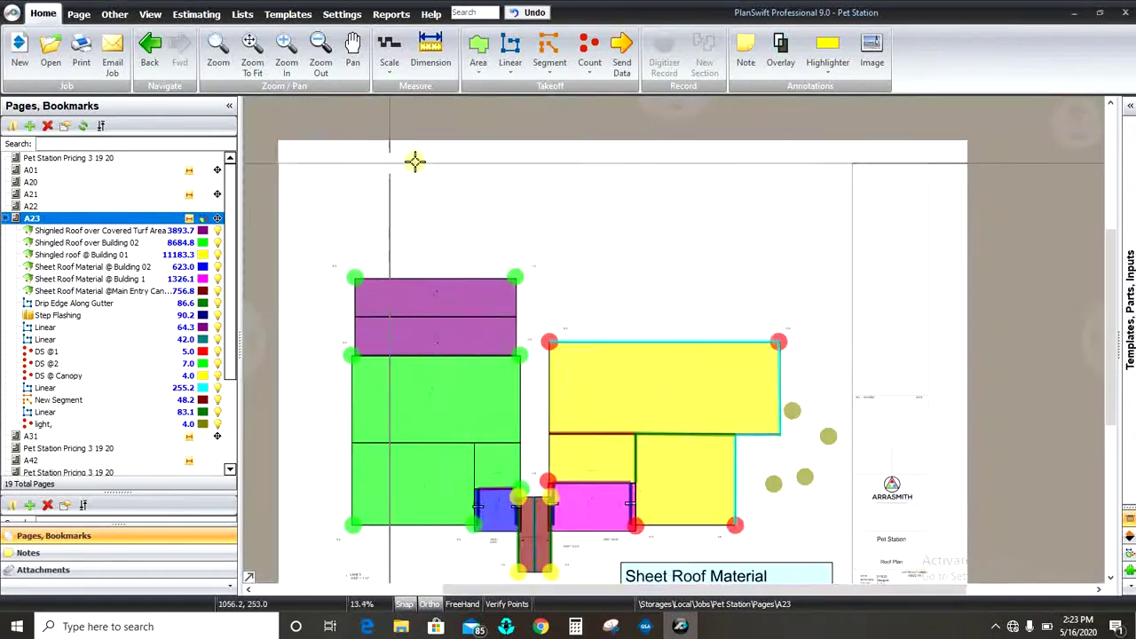
{"action": "left_click", "coordinate": [26, 158]}
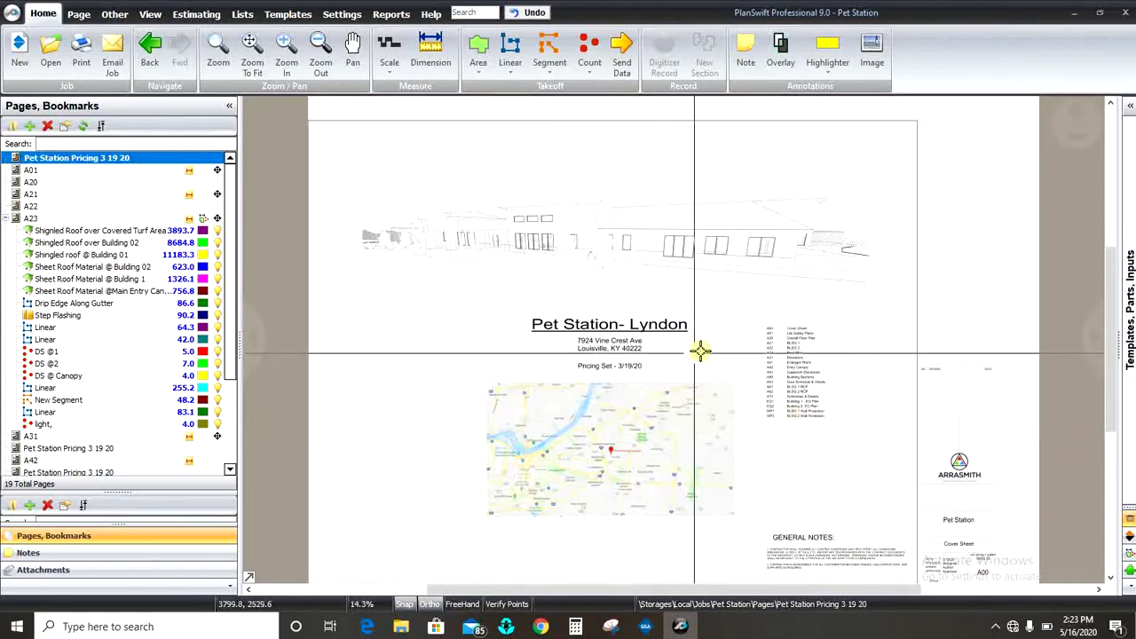
{"action": "scroll", "coordinate": [723, 352], "scroll_direction": "up", "scroll_amount": 4}
{"action": "scroll", "coordinate": [618, 315], "scroll_direction": "up", "scroll_amount": 5}
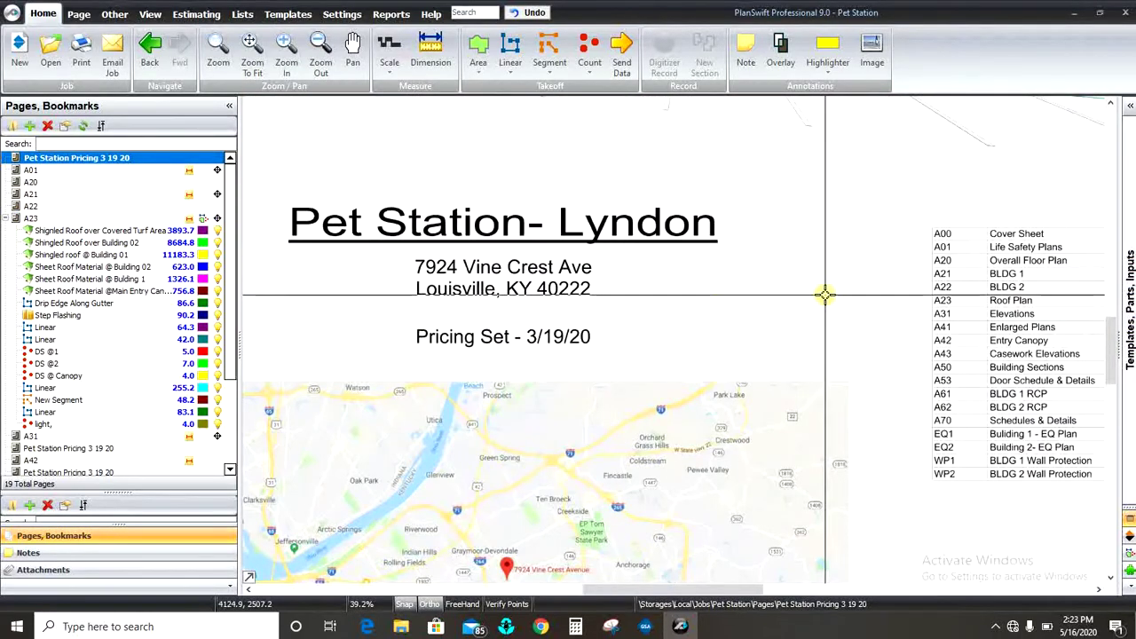
{"action": "left_click", "coordinate": [829, 51]}
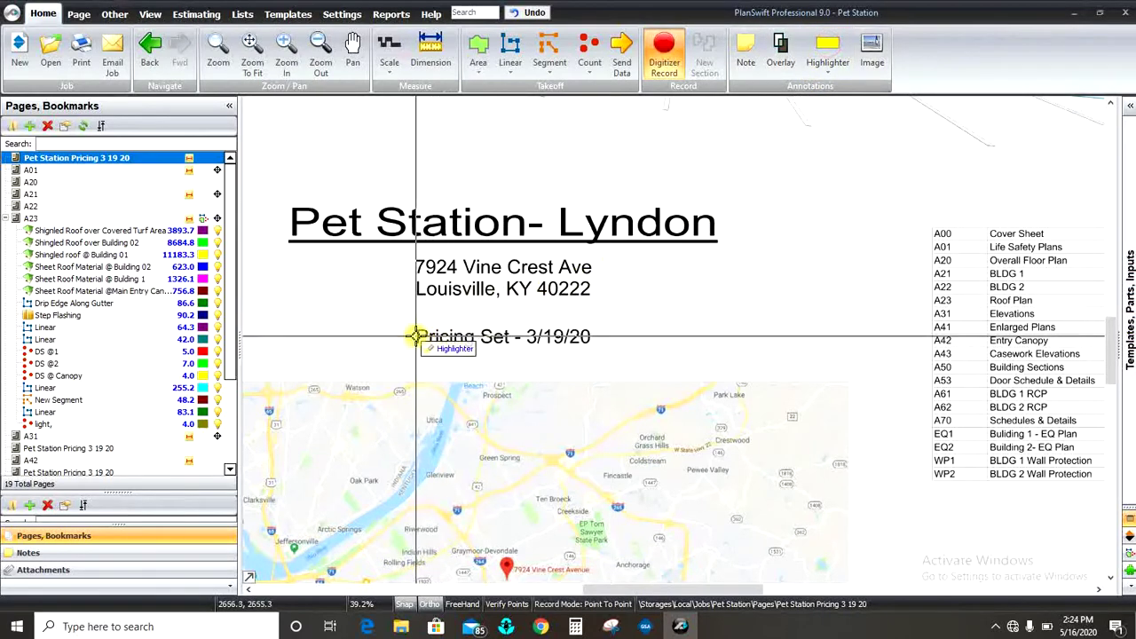
{"action": "left_click_drag", "start_coordinate": [416, 336], "coordinate": [591, 337]}
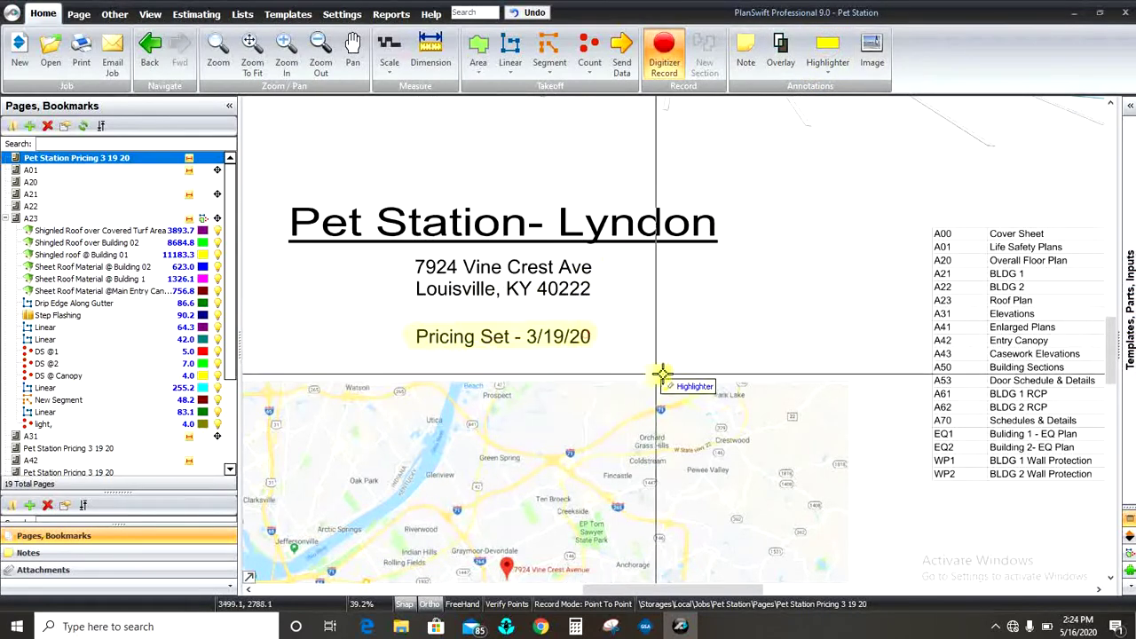
{"action": "key", "text": "Escape"}
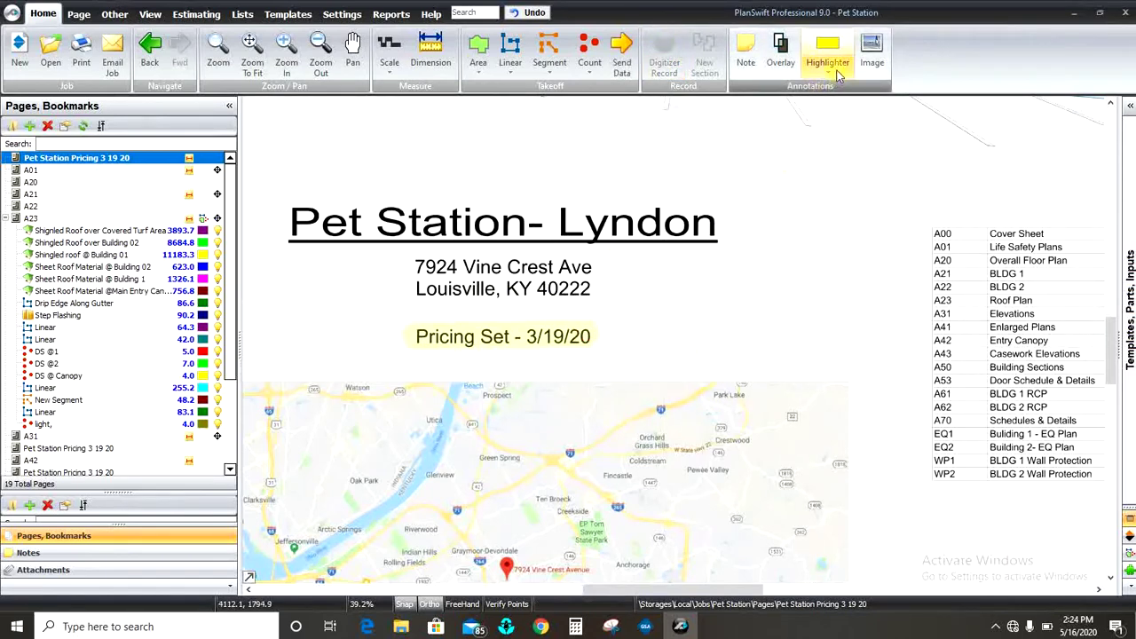
- Switch the highlighter to orange and highlight the "Pricing Set - 3/19/20" line and the city line of the address
{"action": "left_click", "coordinate": [835, 72]}
{"action": "left_click", "coordinate": [824, 96]}
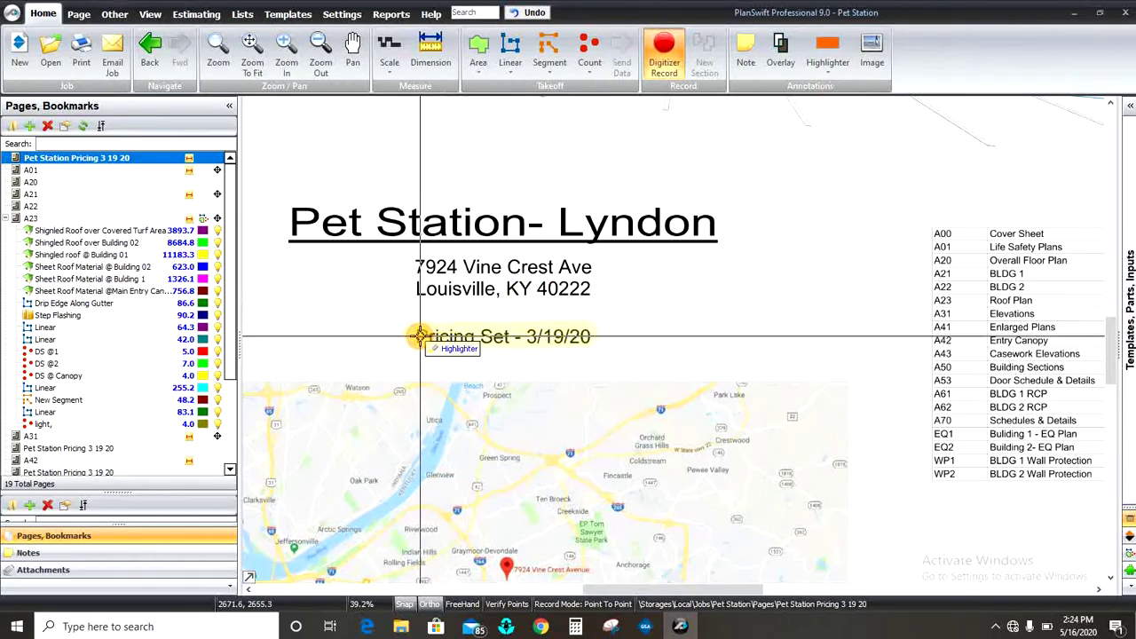
{"action": "left_click", "coordinate": [420, 336]}
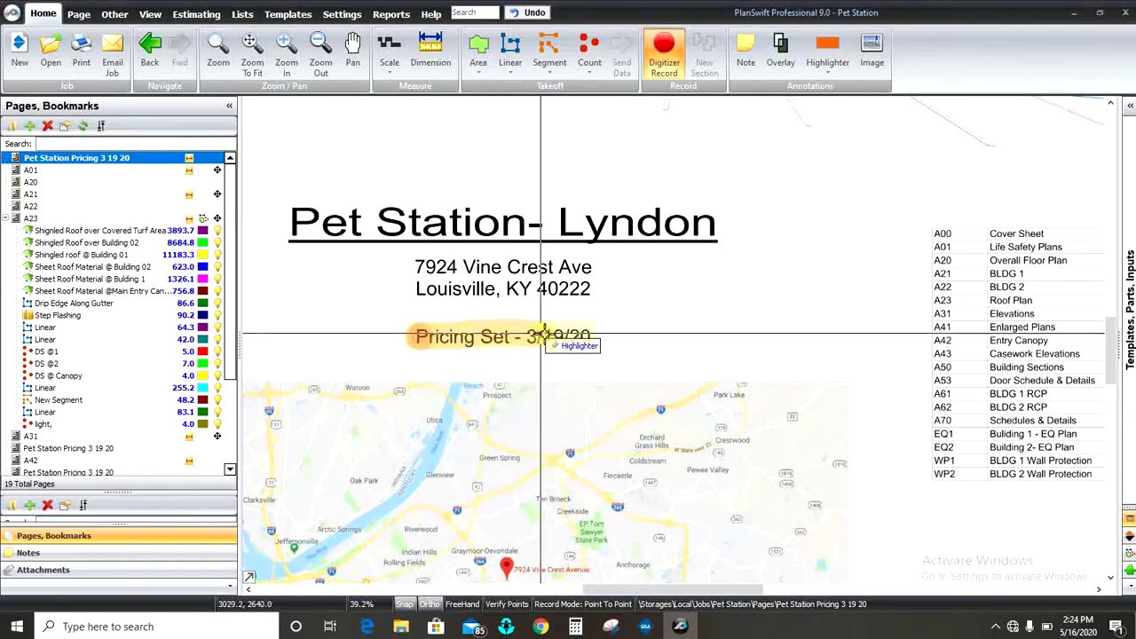
{"action": "left_click", "coordinate": [417, 291]}
{"action": "left_click", "coordinate": [589, 290]}
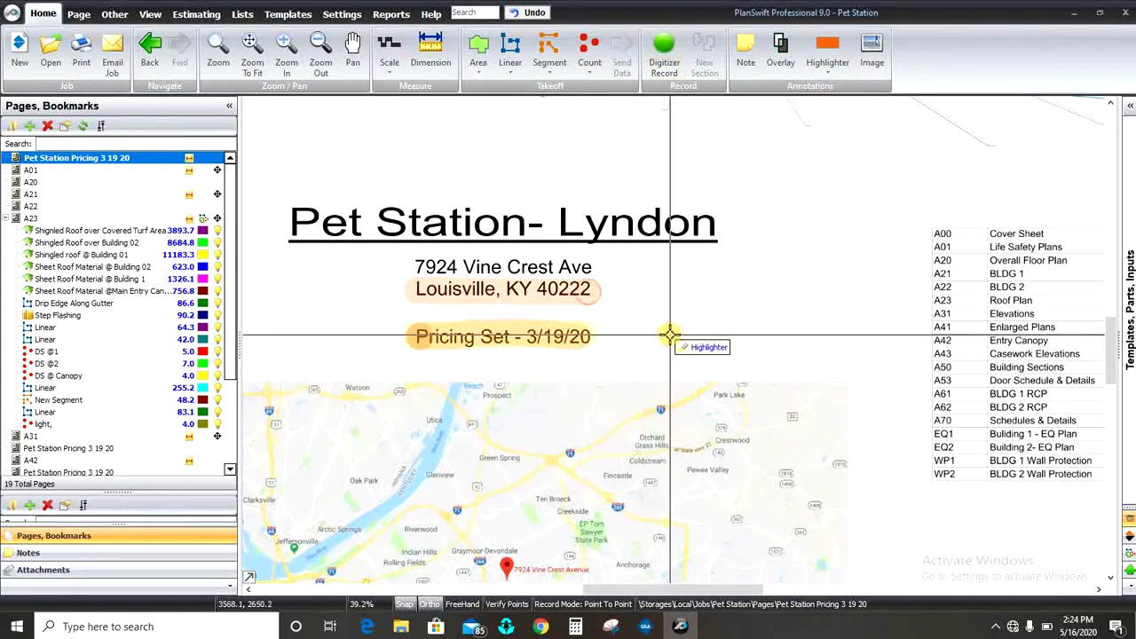
{"action": "scroll", "coordinate": [670, 336], "scroll_direction": "down", "scroll_amount": 3}
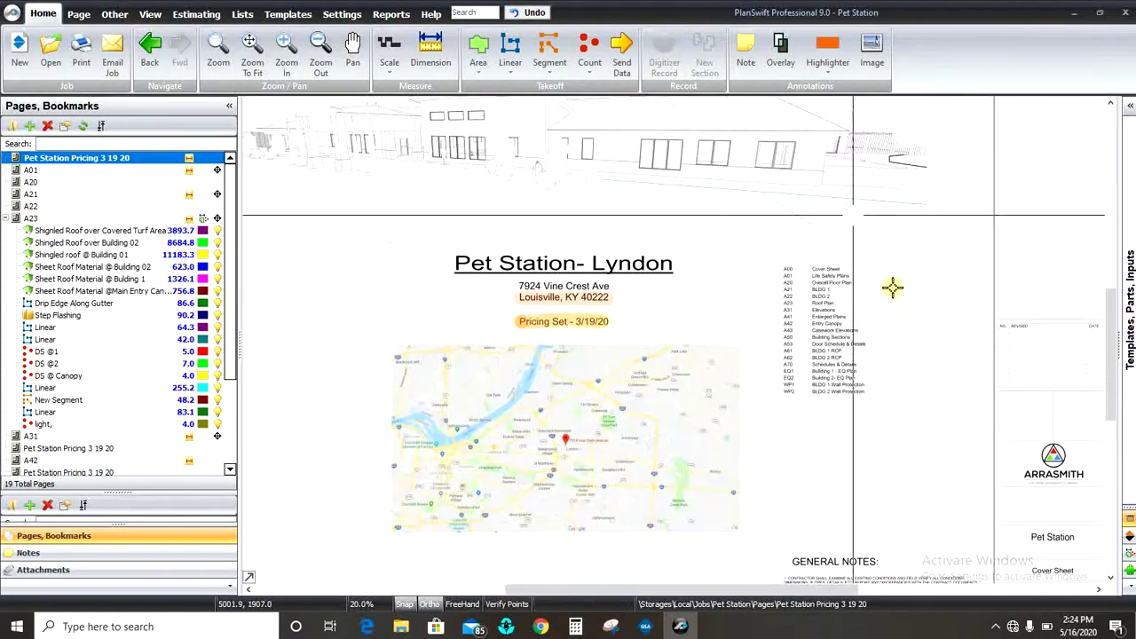
{"action": "scroll", "coordinate": [563, 298], "scroll_direction": "up", "scroll_amount": 2}
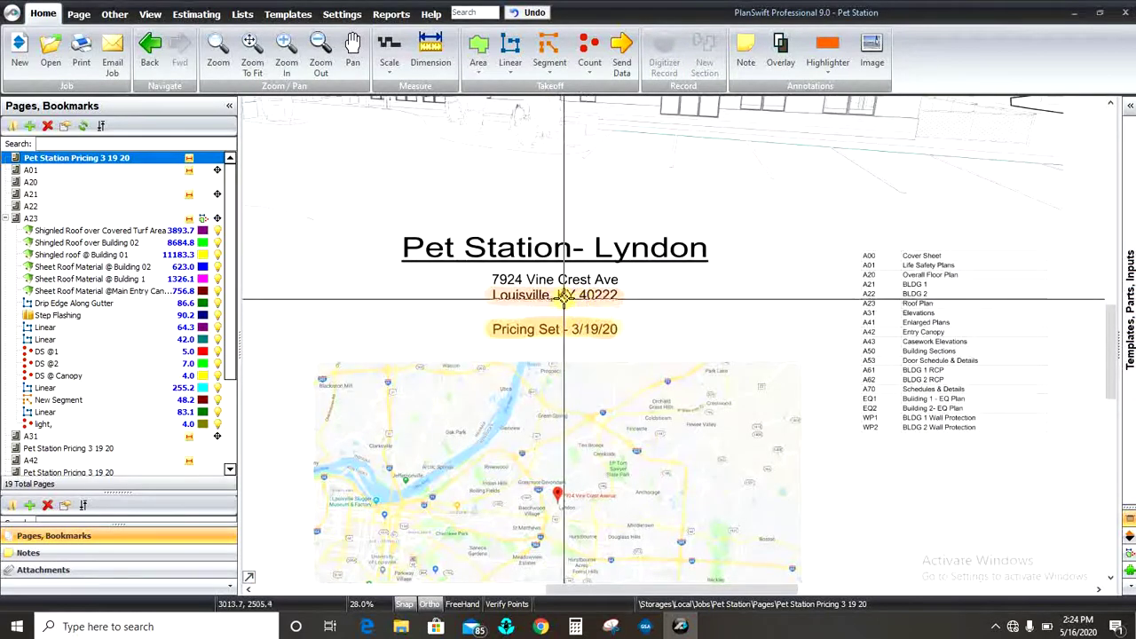
- Delete the highlights from the city line and the "Pricing Set - 3/19/20" line on the cover sheet
{"action": "scroll", "coordinate": [562, 298], "scroll_direction": "up", "scroll_amount": 4}
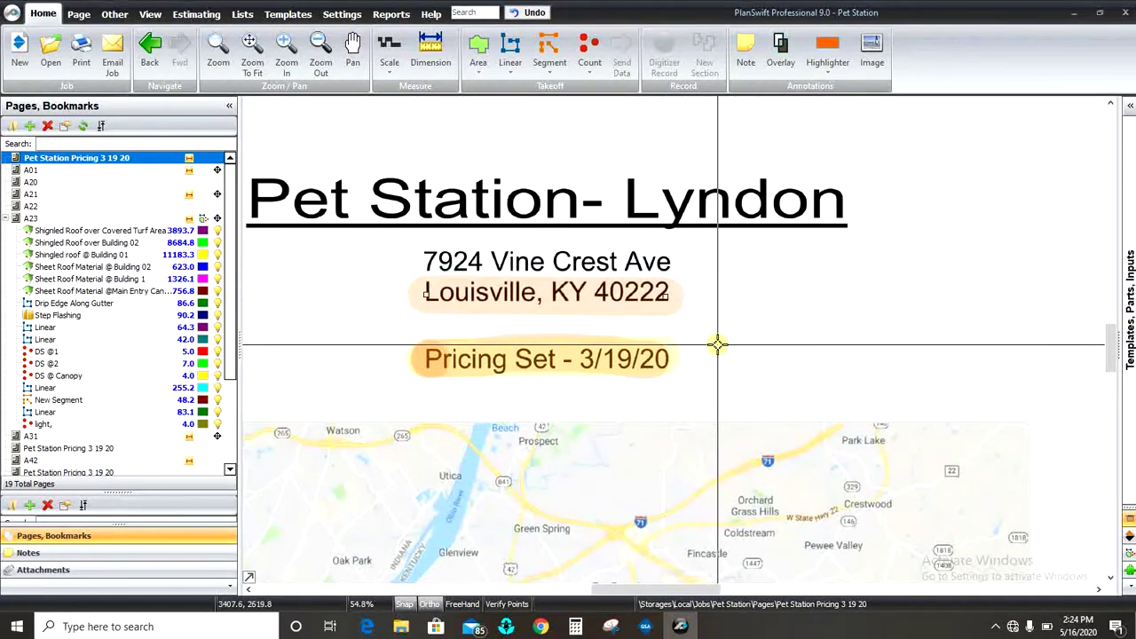
{"action": "left_click", "coordinate": [391, 333]}
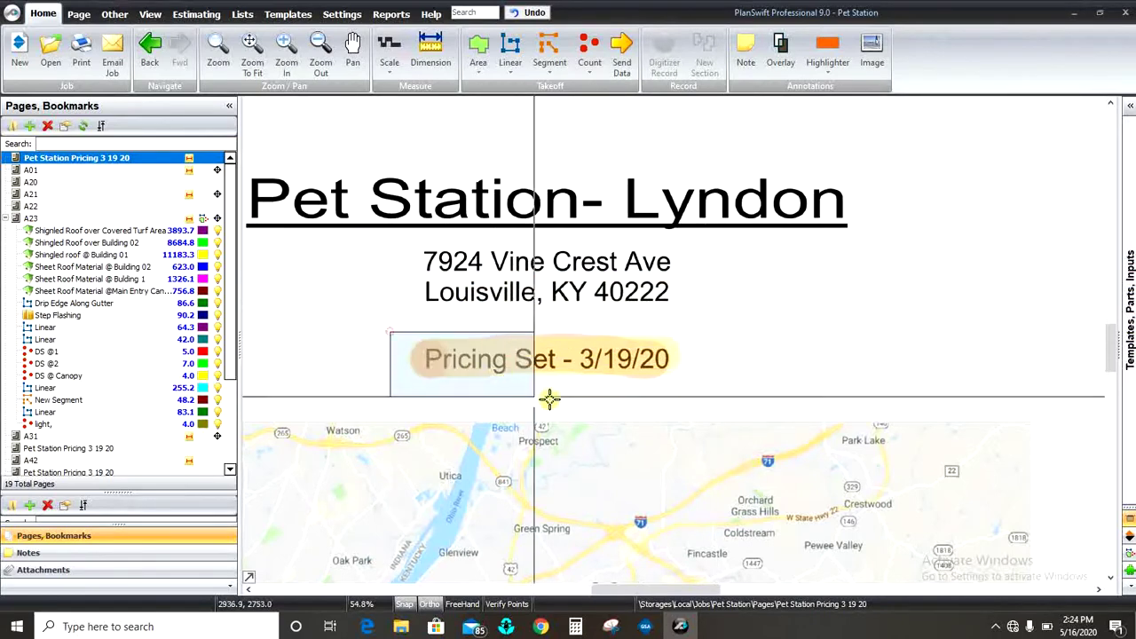
{"action": "left_click", "coordinate": [697, 410]}
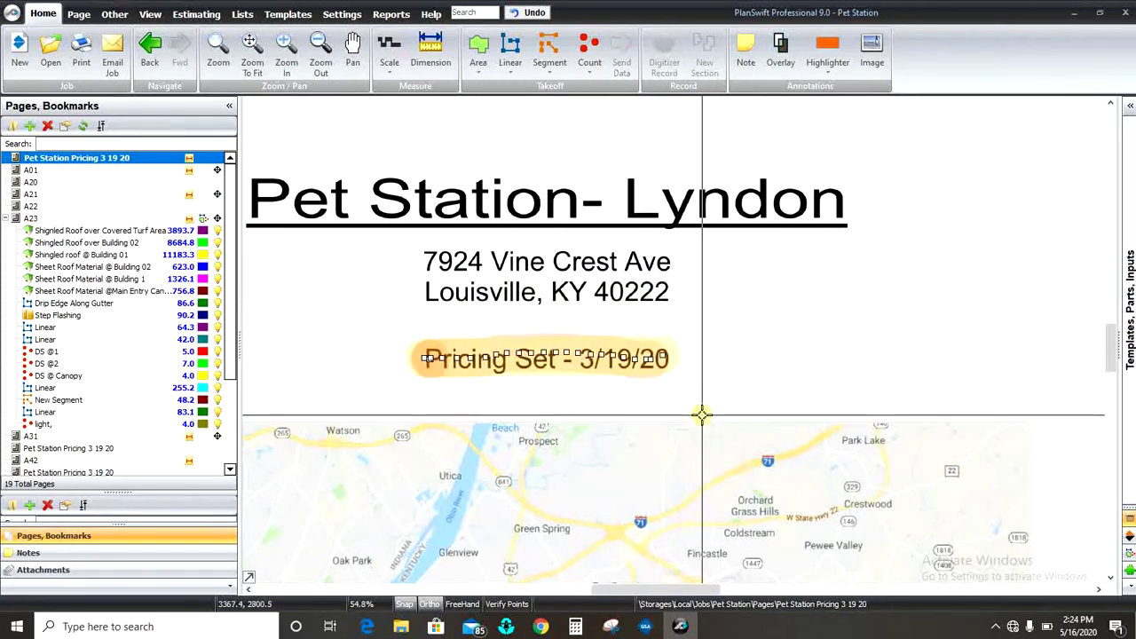
{"action": "key", "text": "Delete"}
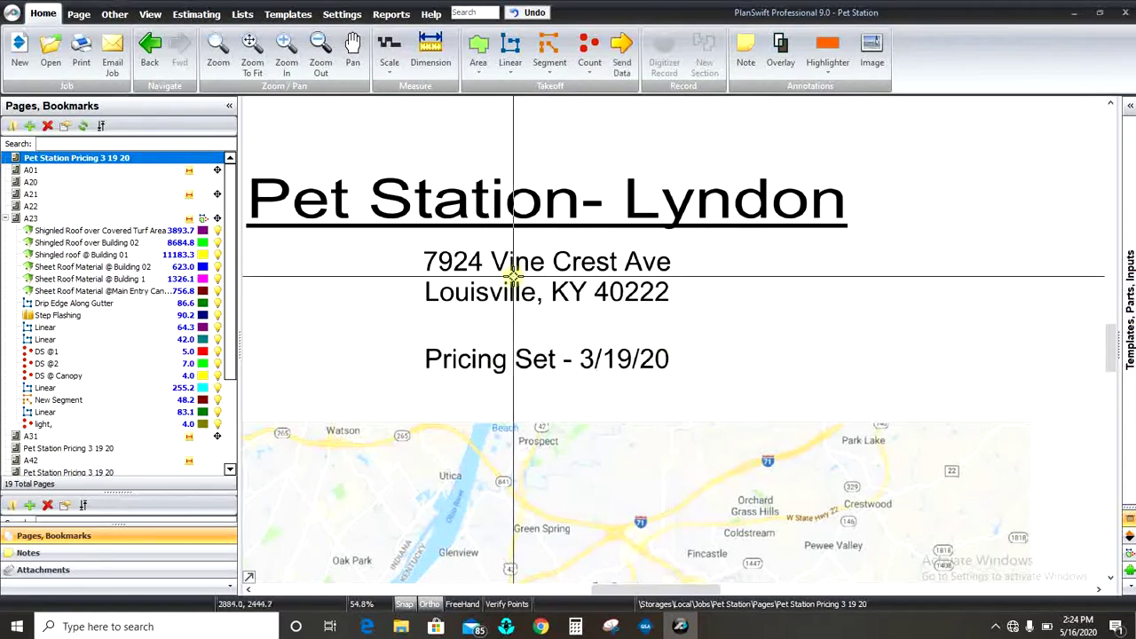
- Insert the portrait photo from the Desktop at the cover sheet's upper-left corner and delete it from the page
{"action": "scroll", "coordinate": [629, 311], "scroll_direction": "down", "scroll_amount": 2}
{"action": "scroll", "coordinate": [736, 424], "scroll_direction": "down", "scroll_amount": 3}
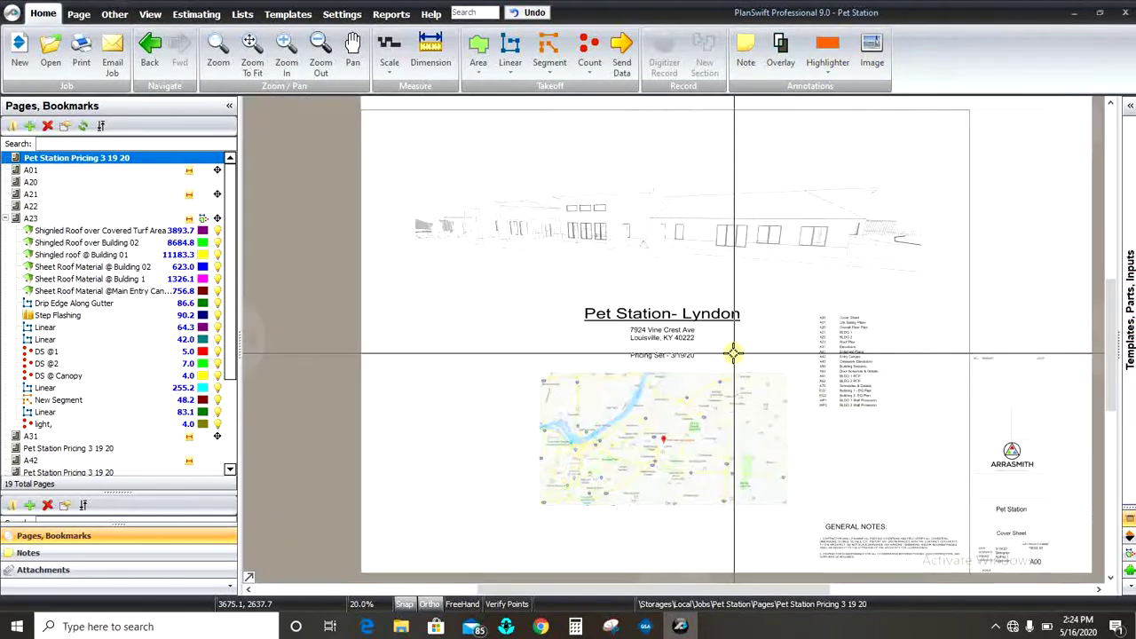
{"action": "scroll", "coordinate": [453, 151], "scroll_direction": "up", "scroll_amount": 1}
{"action": "left_click_drag", "start_coordinate": [353, 137], "coordinate": [444, 210]}
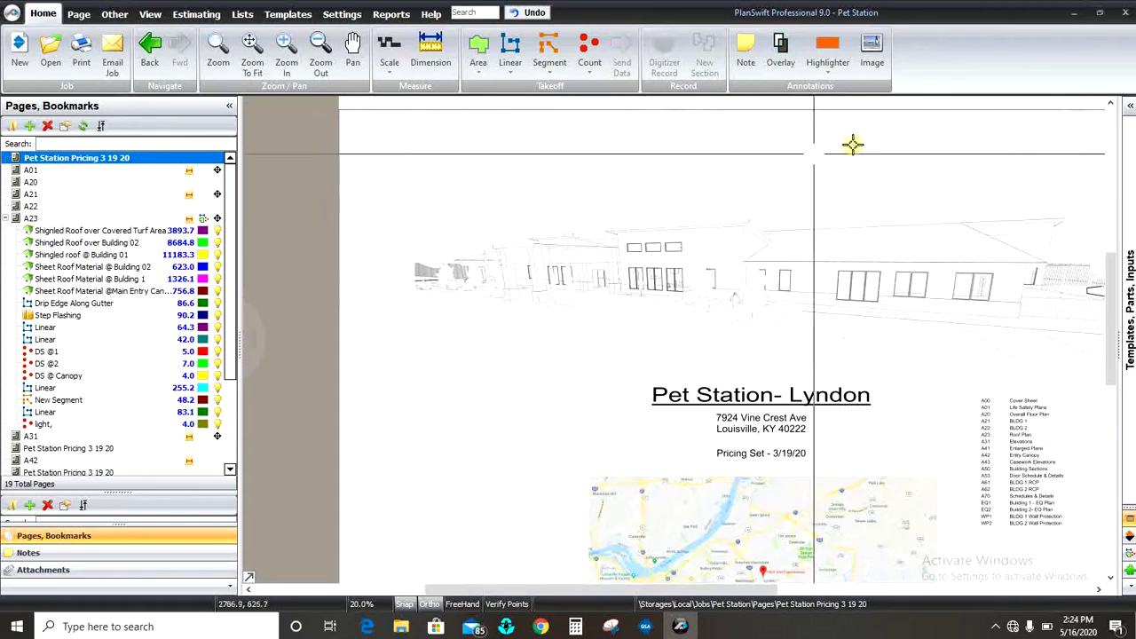
{"action": "left_click", "coordinate": [873, 78]}
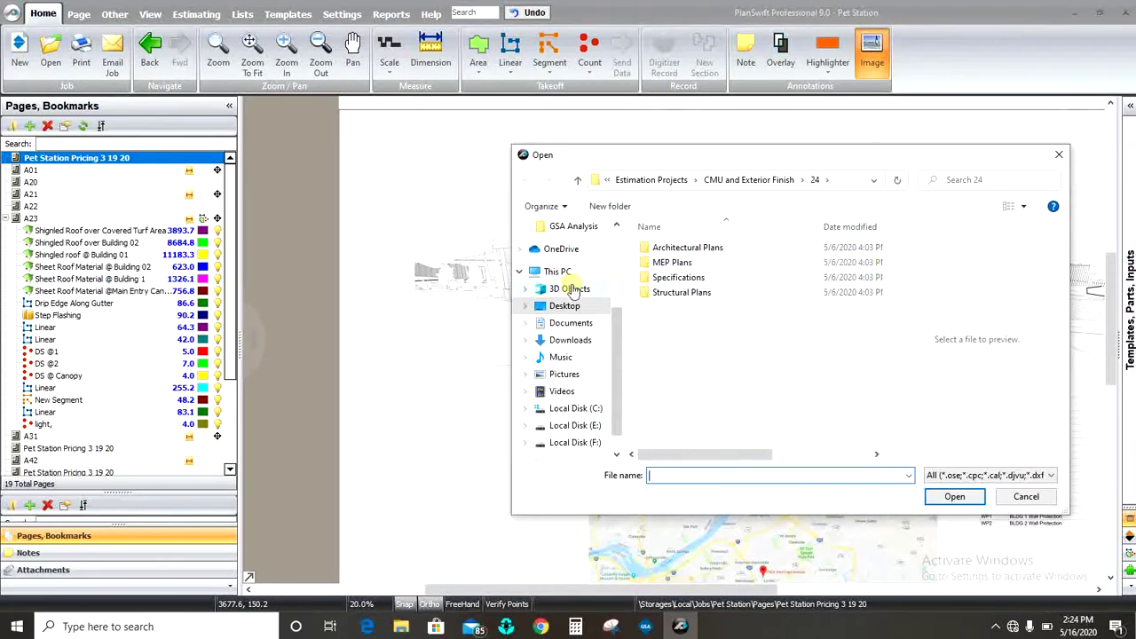
{"action": "left_click", "coordinate": [565, 305]}
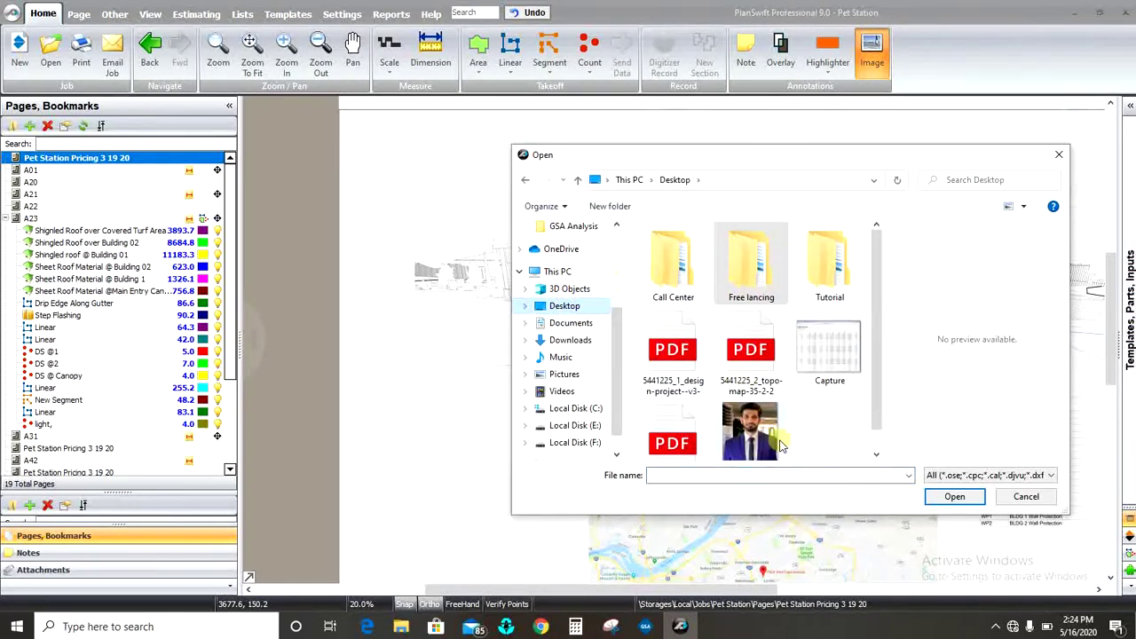
{"action": "left_click", "coordinate": [751, 410]}
{"action": "left_click", "coordinate": [953, 496]}
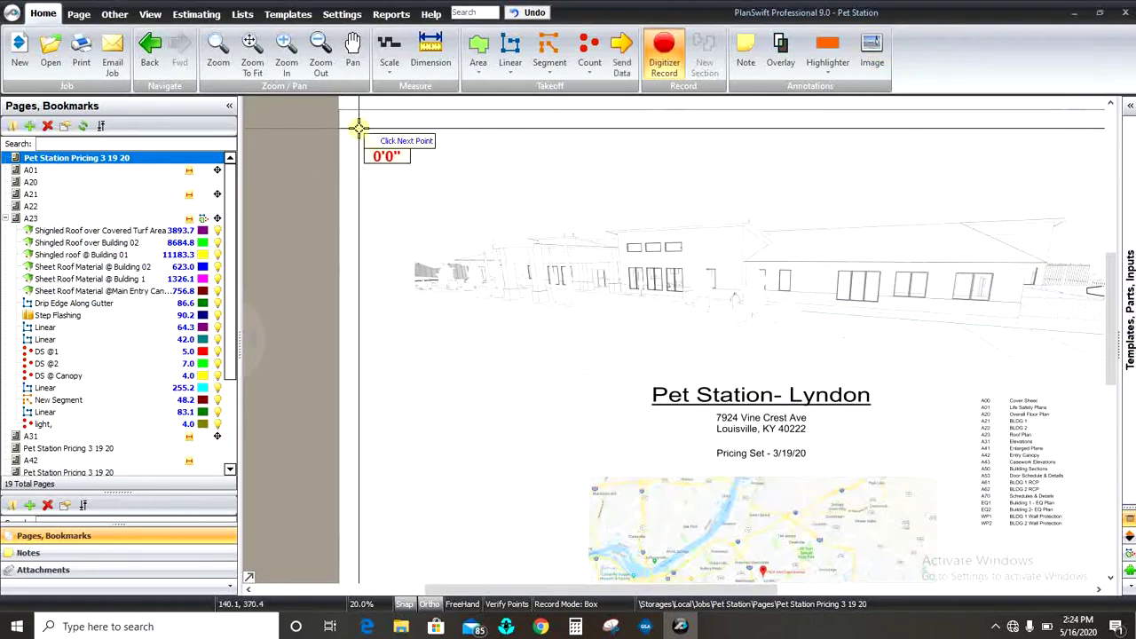
{"action": "left_click", "coordinate": [348, 124]}
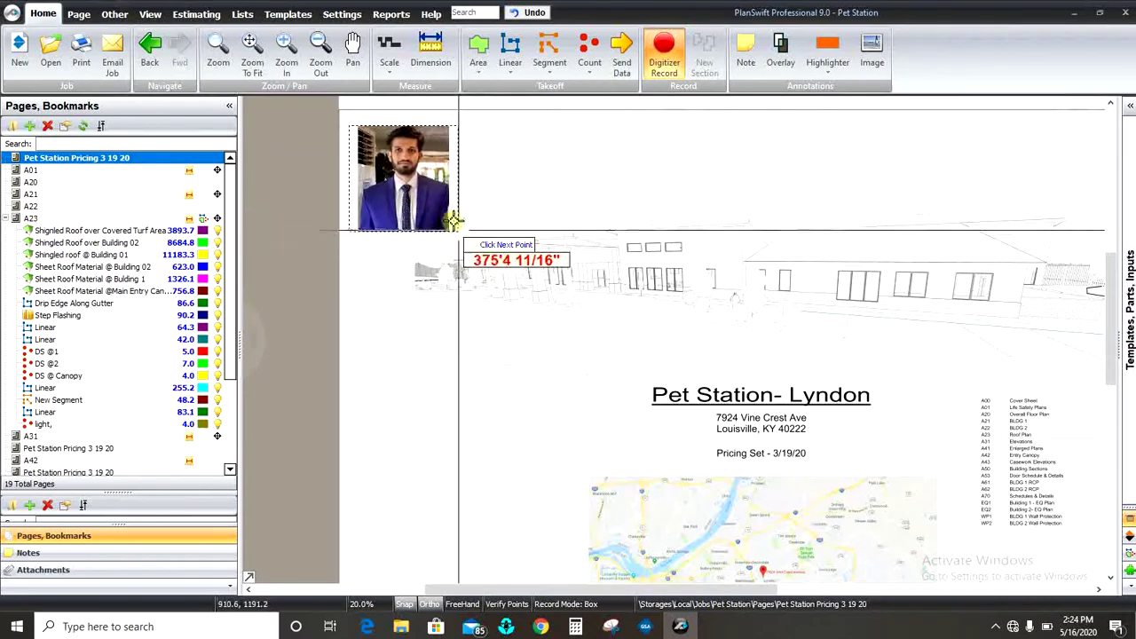
{"action": "left_click", "coordinate": [422, 192]}
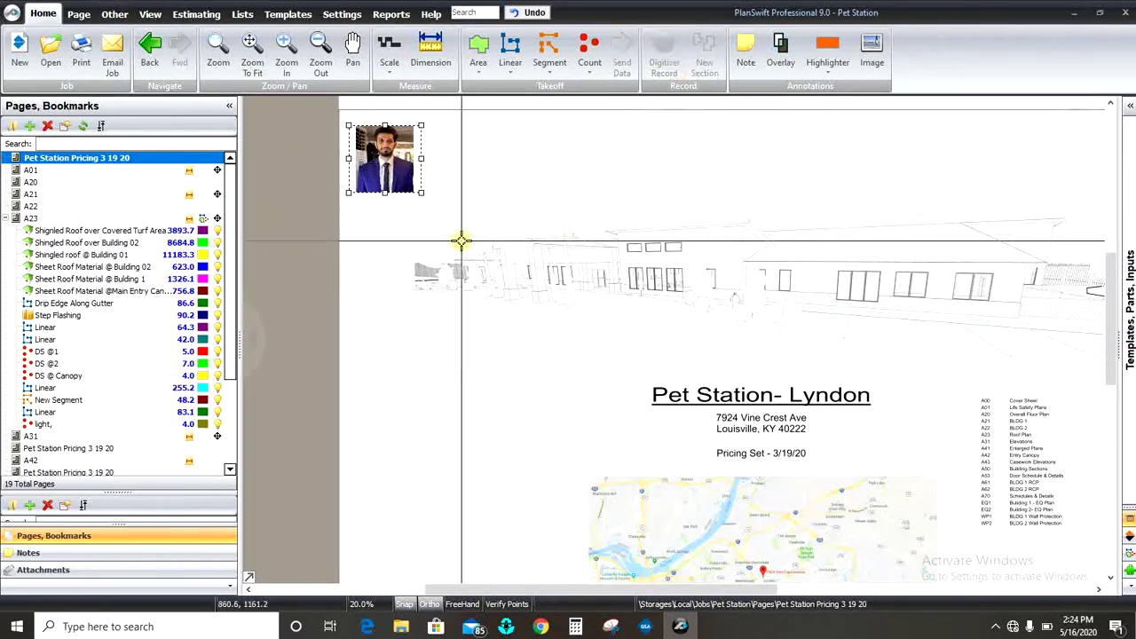
{"action": "key", "text": "Delete"}
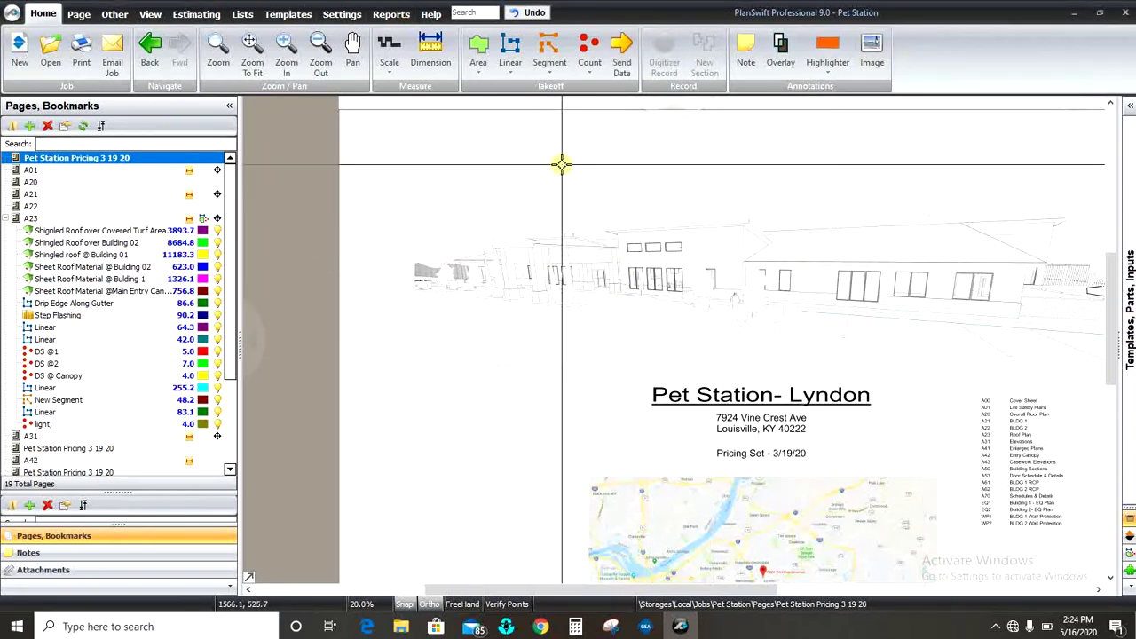
- View the plan PDFs offered when adding pages from image files, and close the wizard without importing any
{"action": "left_click", "coordinate": [78, 13]}
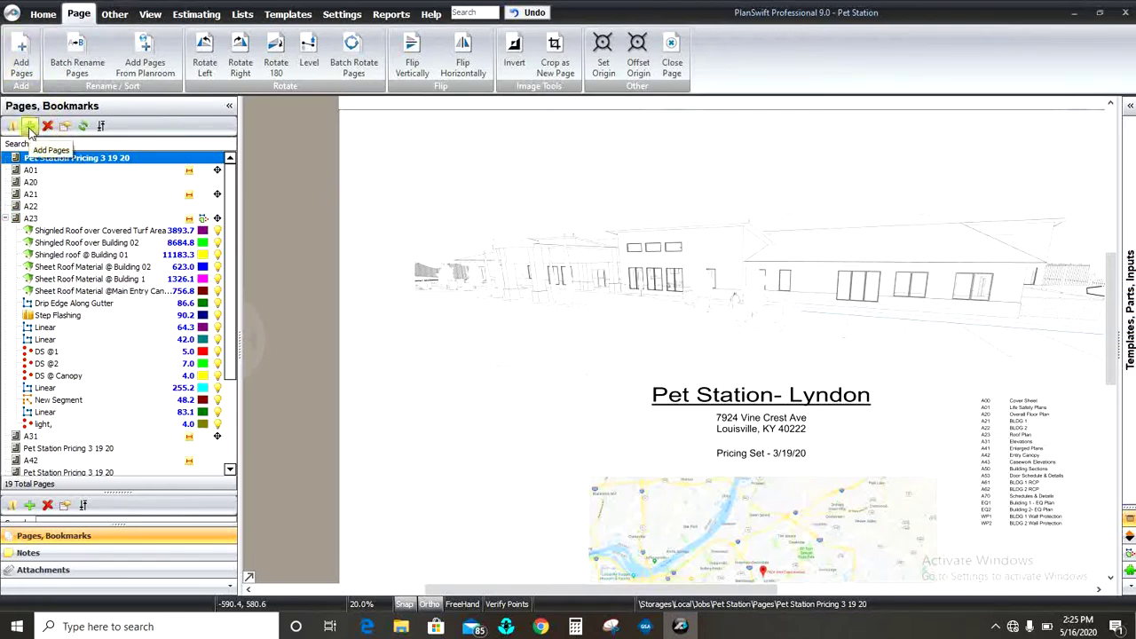
{"action": "left_click", "coordinate": [93, 254]}
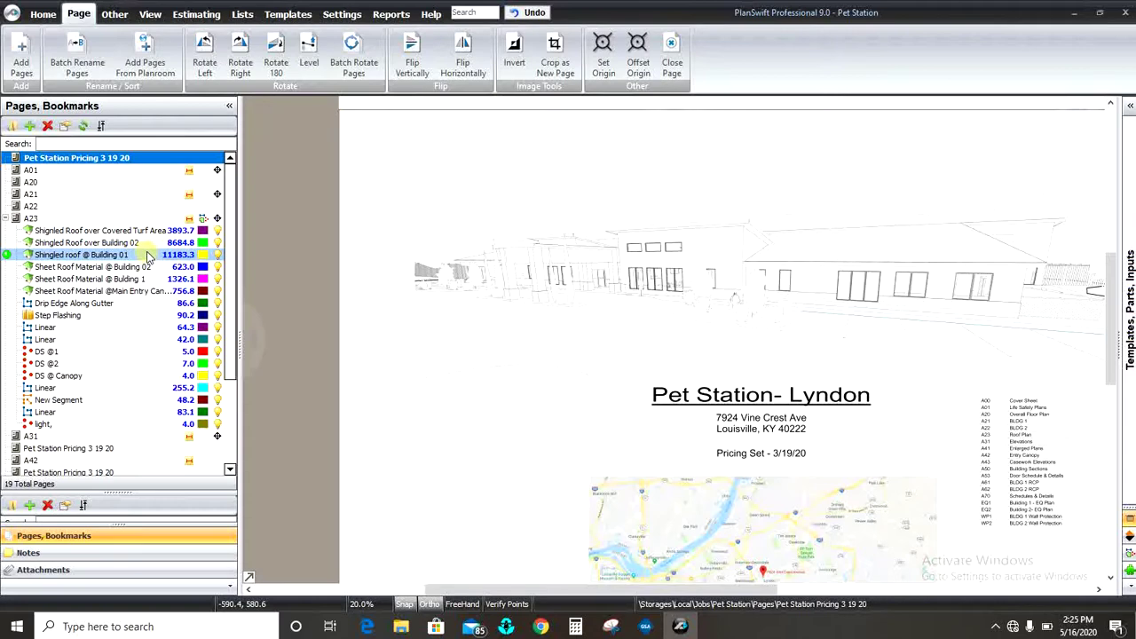
{"action": "left_click", "coordinate": [29, 126]}
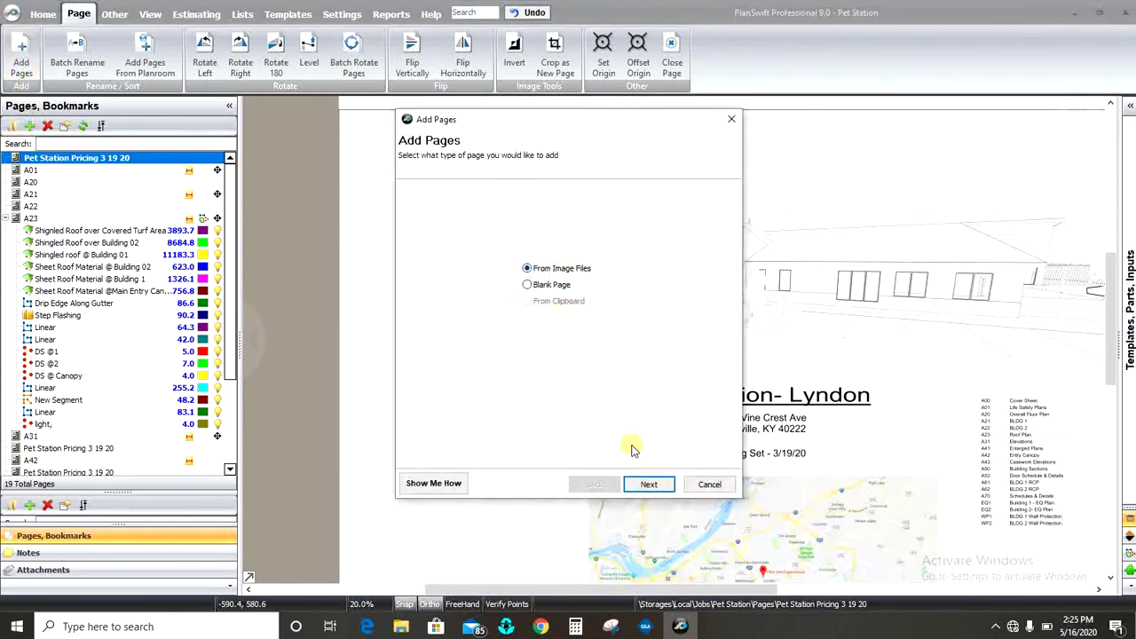
{"action": "left_click", "coordinate": [651, 484]}
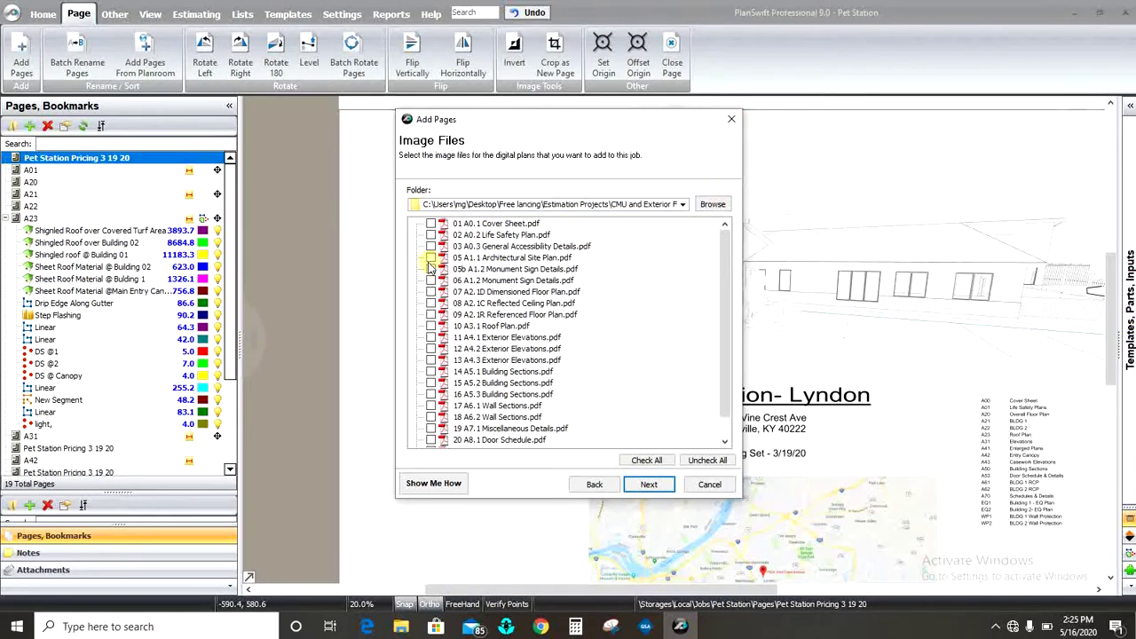
{"action": "left_click", "coordinate": [732, 121]}
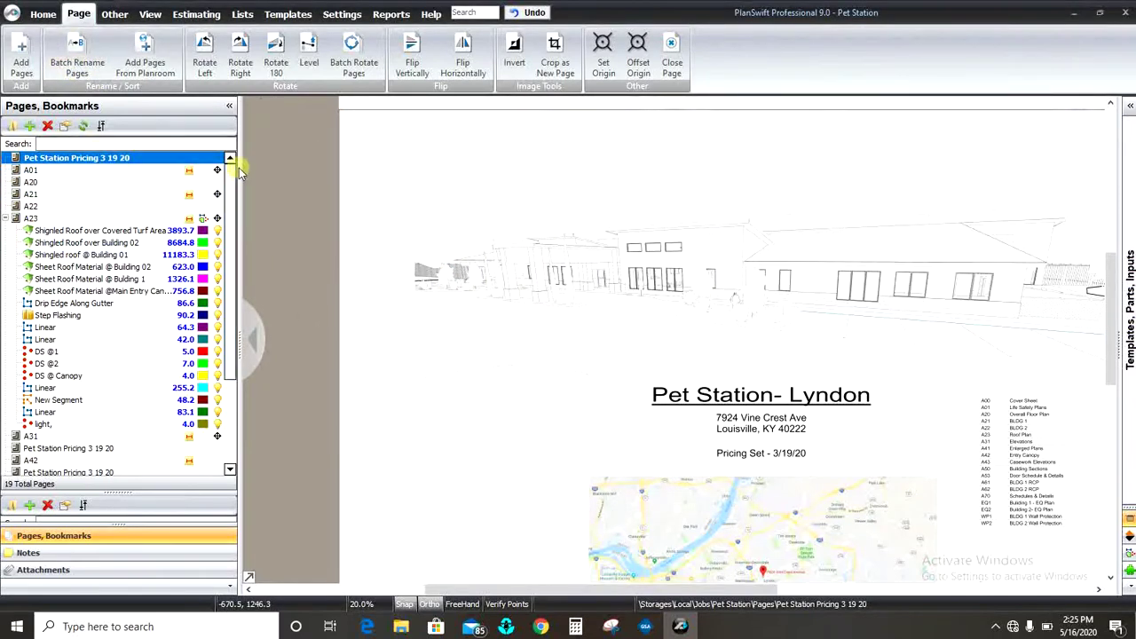
- Open pages A01 and A21 in separate new page tabs alongside the cover sheet
{"action": "scroll", "coordinate": [243, 169], "scroll_direction": "down", "scroll_amount": 2}
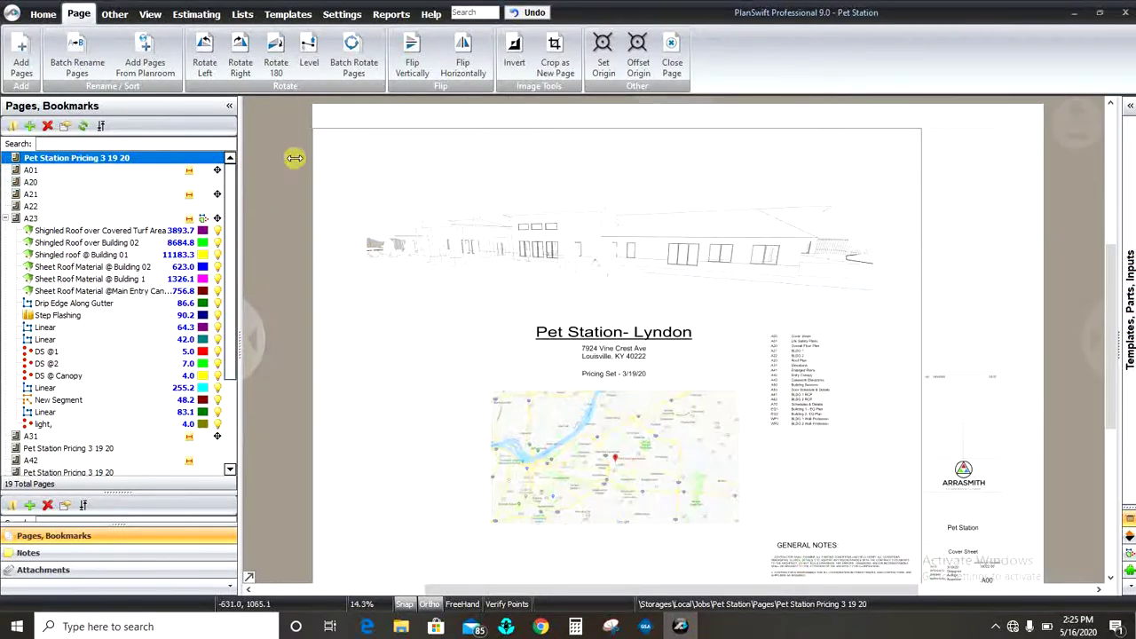
{"action": "right_click", "coordinate": [418, 194]}
{"action": "left_click", "coordinate": [459, 207]}
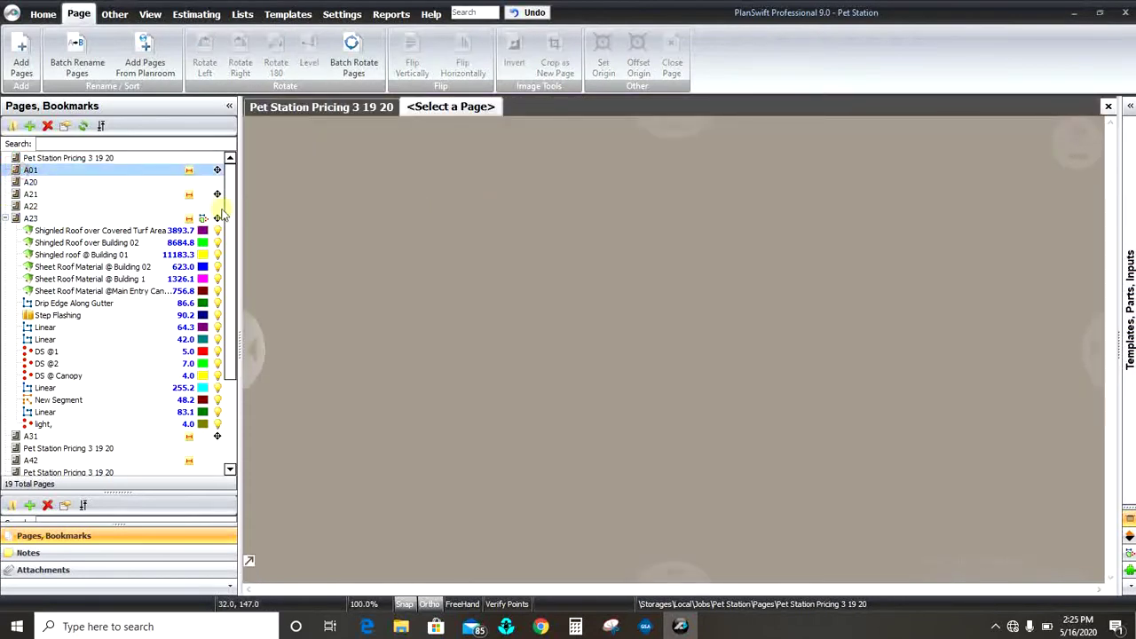
{"action": "left_click_drag", "start_coordinate": [222, 213], "coordinate": [329, 228]}
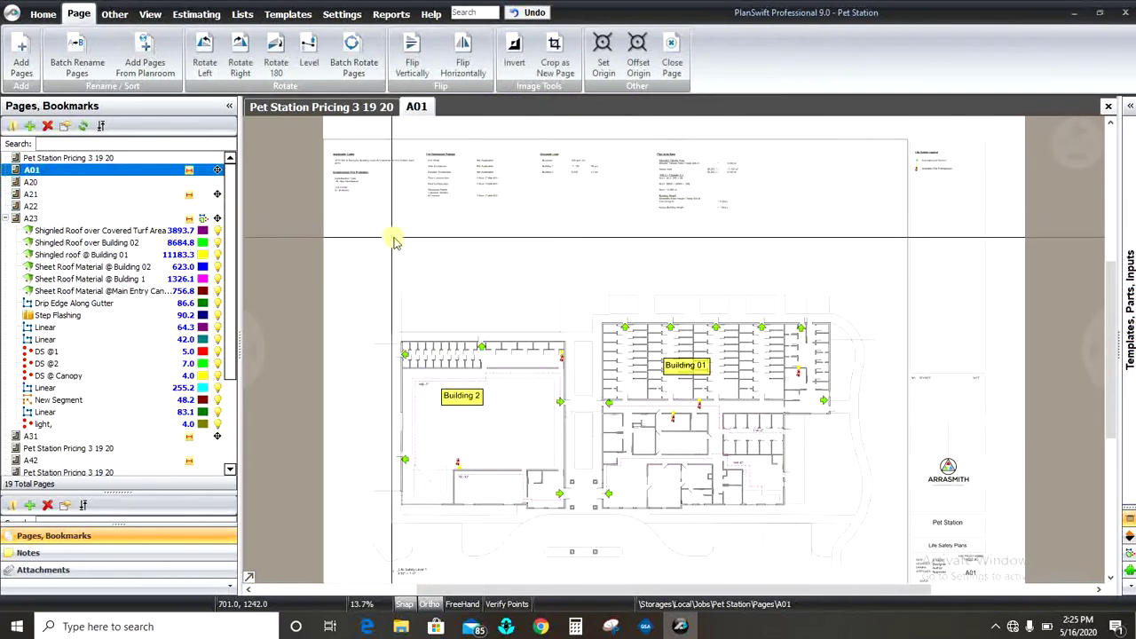
{"action": "right_click", "coordinate": [395, 241]}
{"action": "left_click", "coordinate": [419, 250]}
{"action": "left_click", "coordinate": [53, 199]}
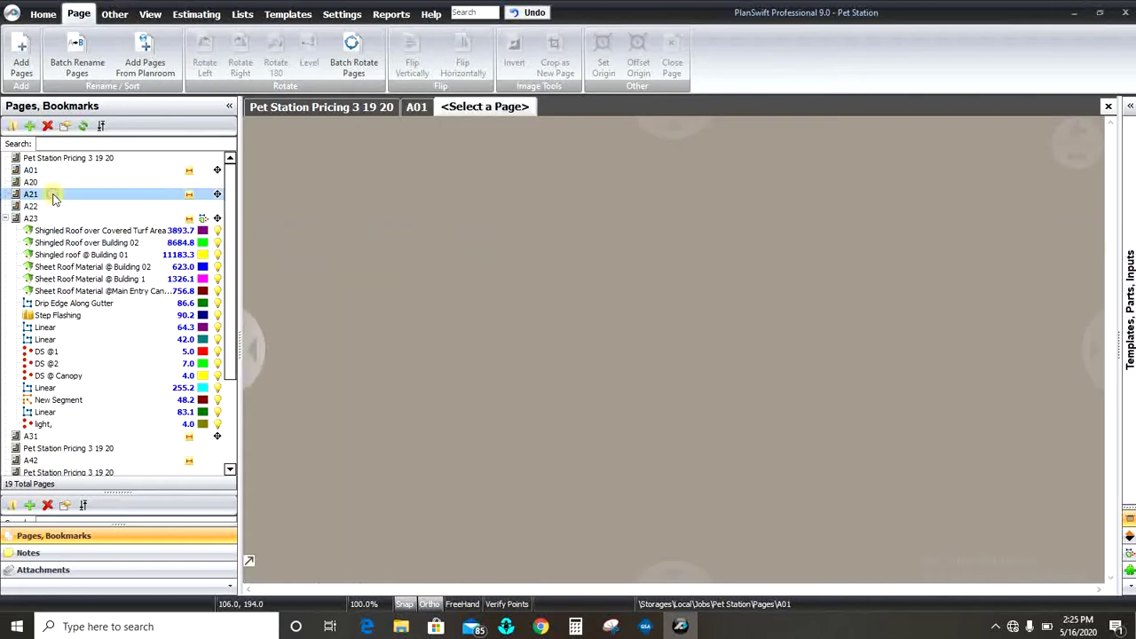
{"action": "left_click_drag", "start_coordinate": [62, 199], "coordinate": [372, 230]}
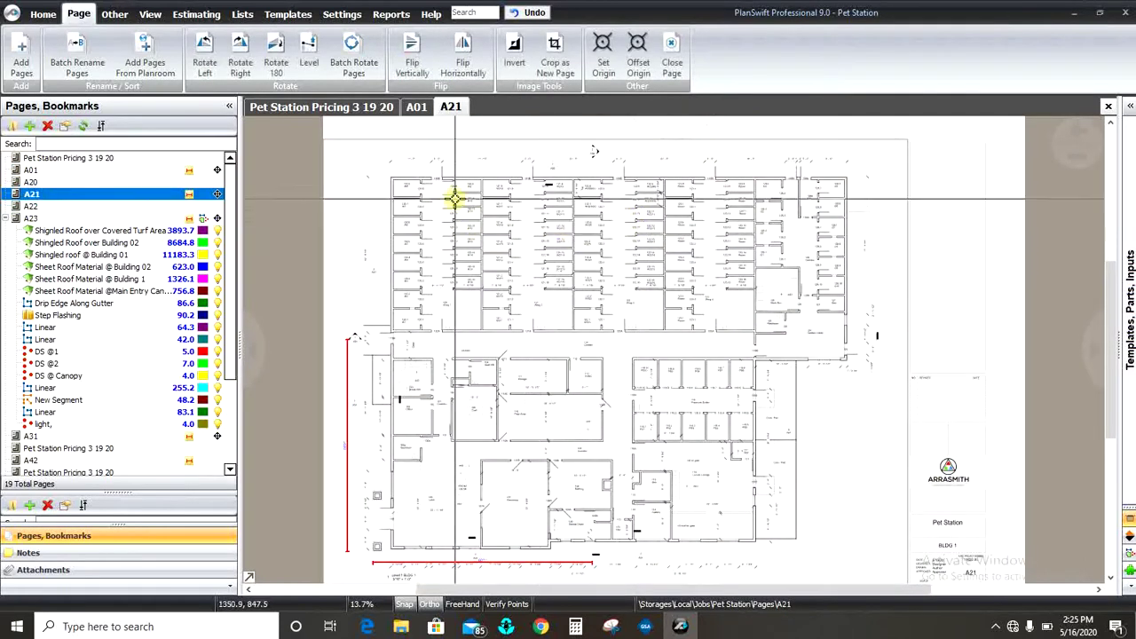
- Replace page A01 in the second page tab with the Pet Station Pricing 3 19 20 cover sheet
{"action": "left_click", "coordinate": [291, 111]}
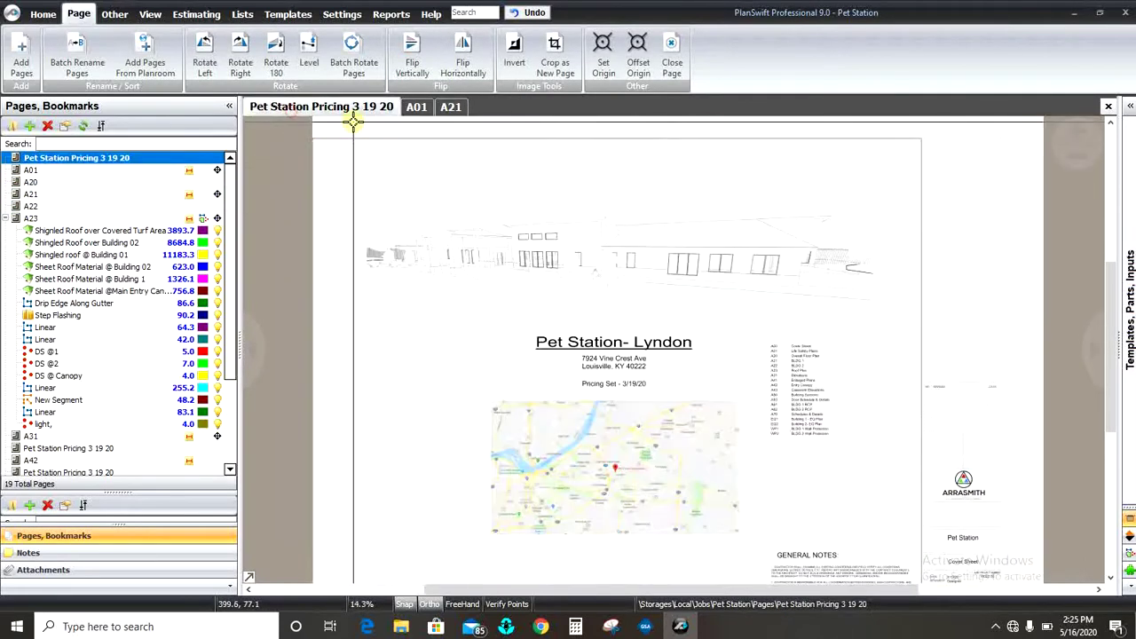
{"action": "left_click", "coordinate": [81, 158]}
{"action": "left_click_drag", "start_coordinate": [74, 171], "coordinate": [417, 106]}
{"action": "left_click_drag", "start_coordinate": [71, 158], "coordinate": [416, 106]}
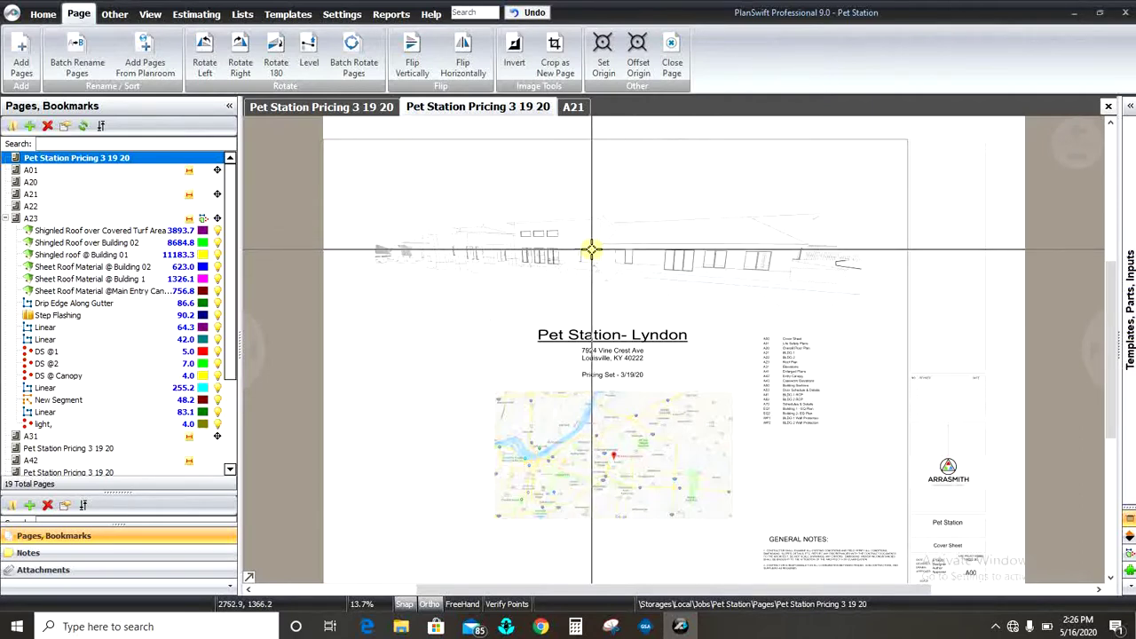
- Show page A21 in the first page tab and return that tab to the cover sheet
{"action": "left_click", "coordinate": [351, 106]}
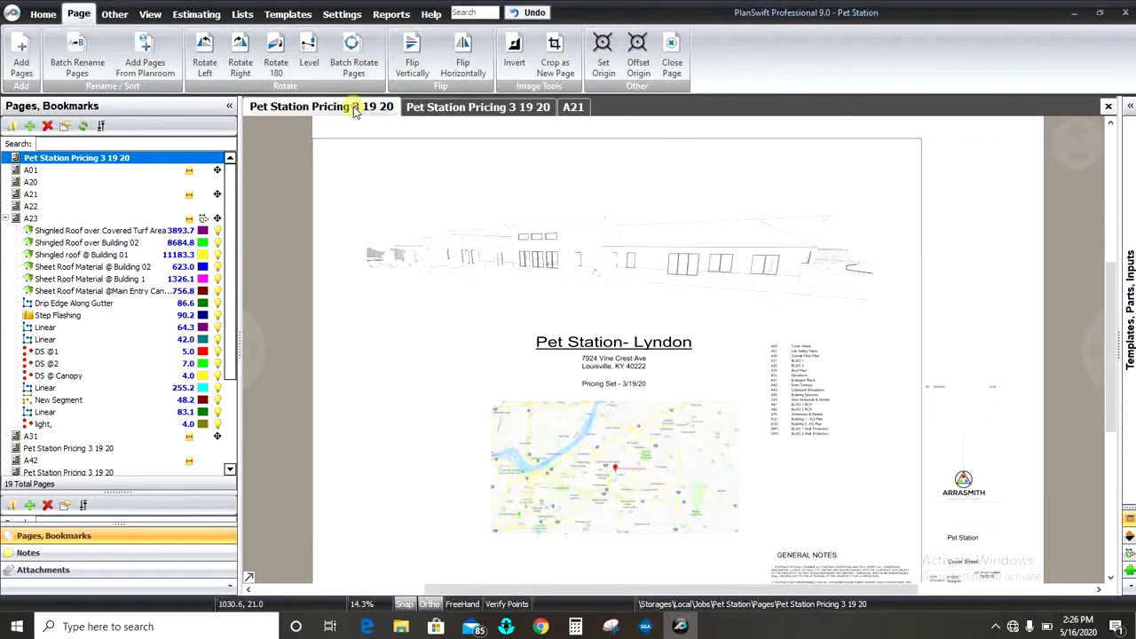
{"action": "left_click", "coordinate": [45, 195]}
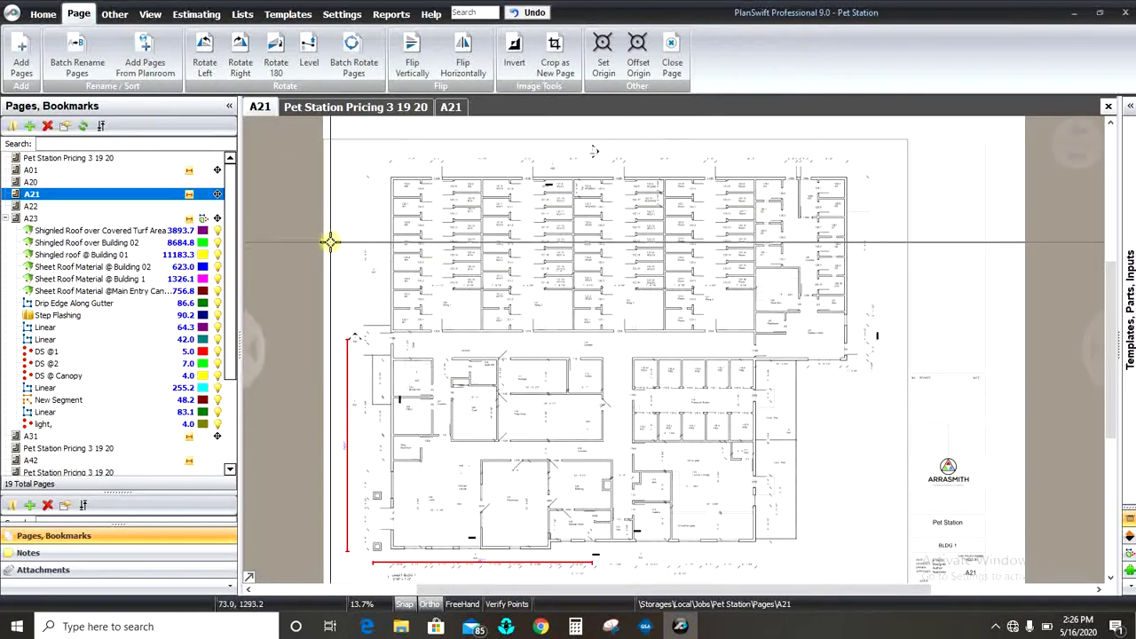
{"action": "left_click", "coordinate": [40, 159]}
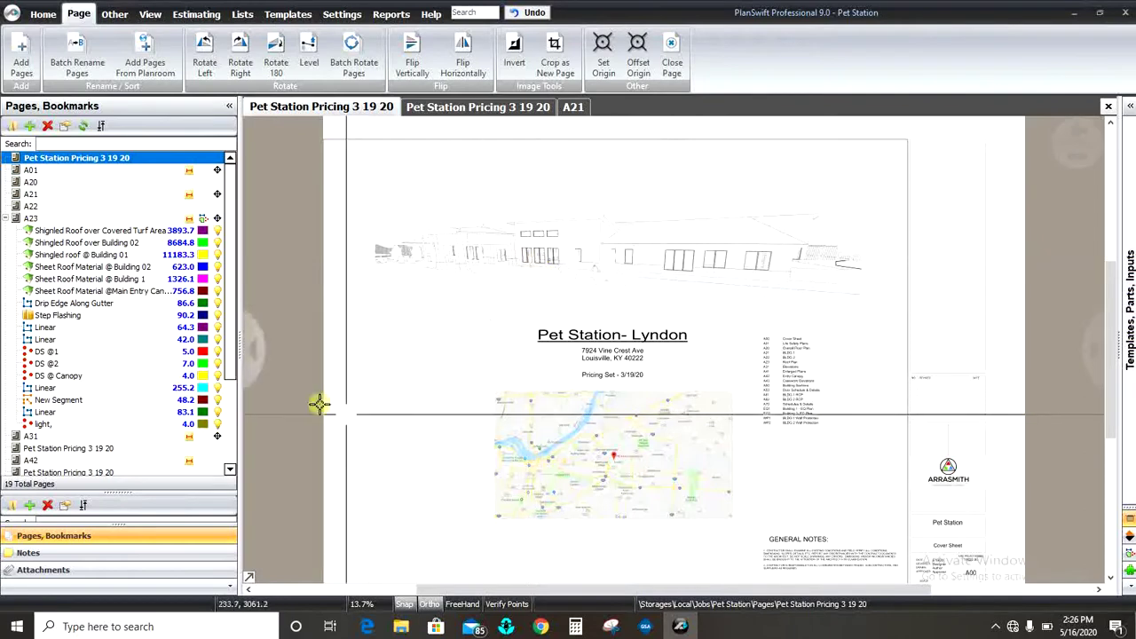
- Rename the cover sheet, the first Pet Station Pricing 3 19 20 entry in the page list, as A.00
{"action": "scroll", "coordinate": [65, 321], "scroll_direction": "down", "scroll_amount": 2}
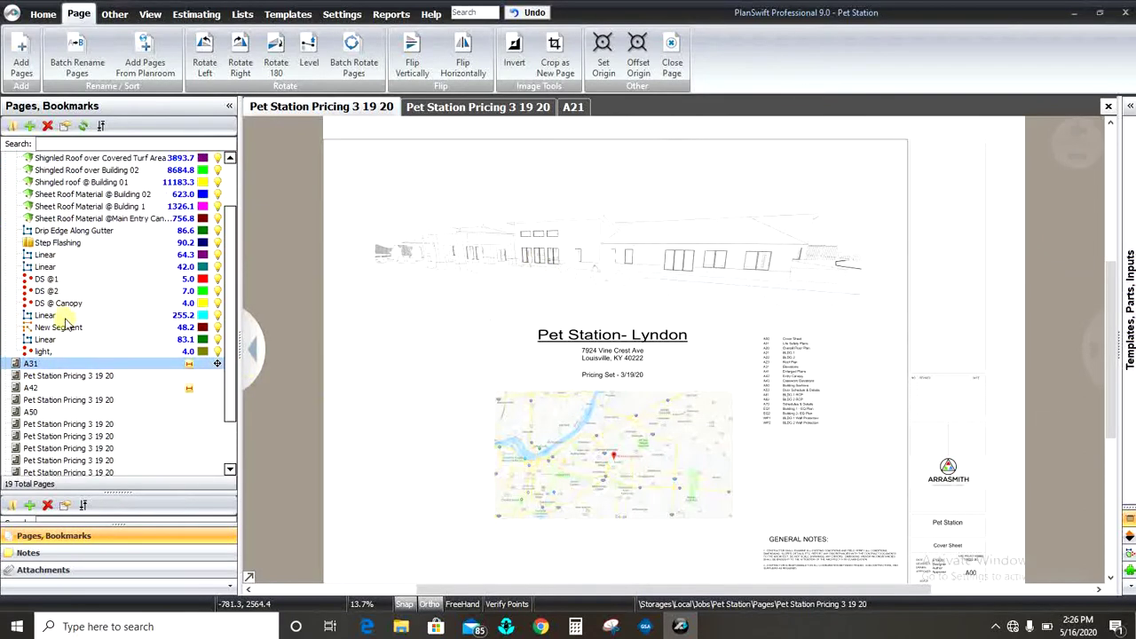
{"action": "scroll", "coordinate": [65, 321], "scroll_direction": "up", "scroll_amount": 2}
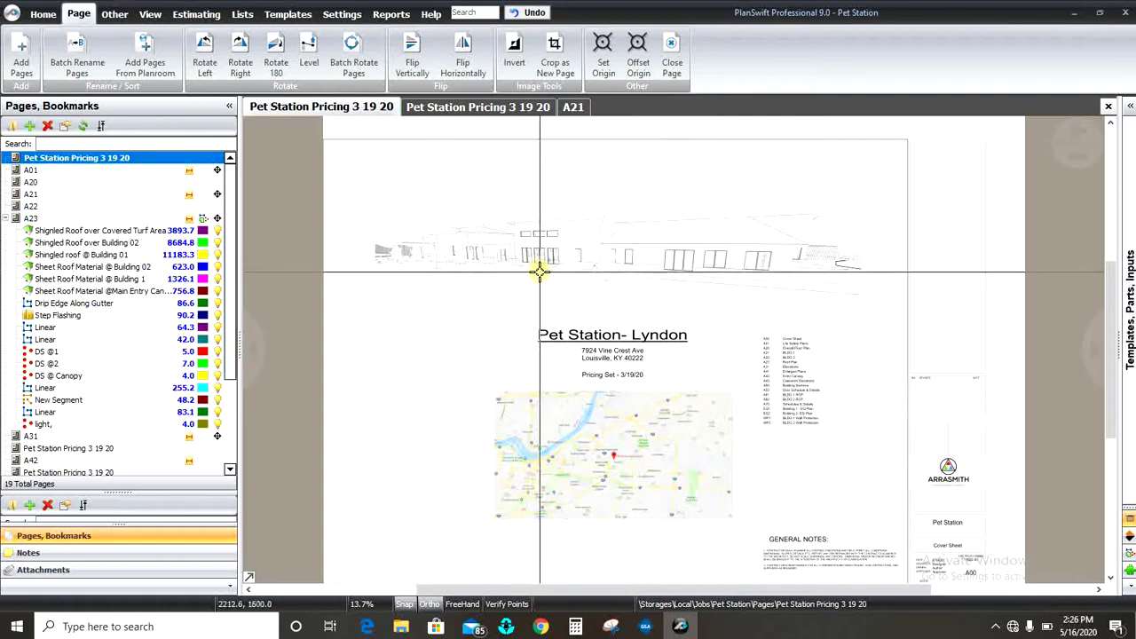
{"action": "double_click", "coordinate": [70, 165]}
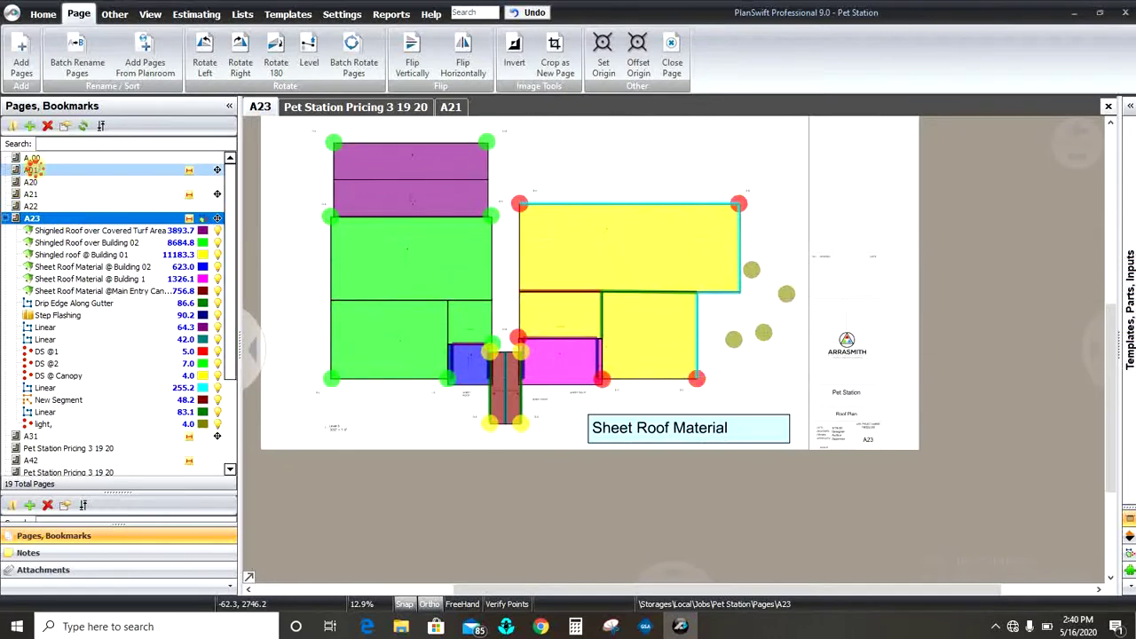
- Check page A01's sheet number in the title block against its name in the properties, and collapse the takeoffs under A23
{"action": "left_click", "coordinate": [32, 169]}
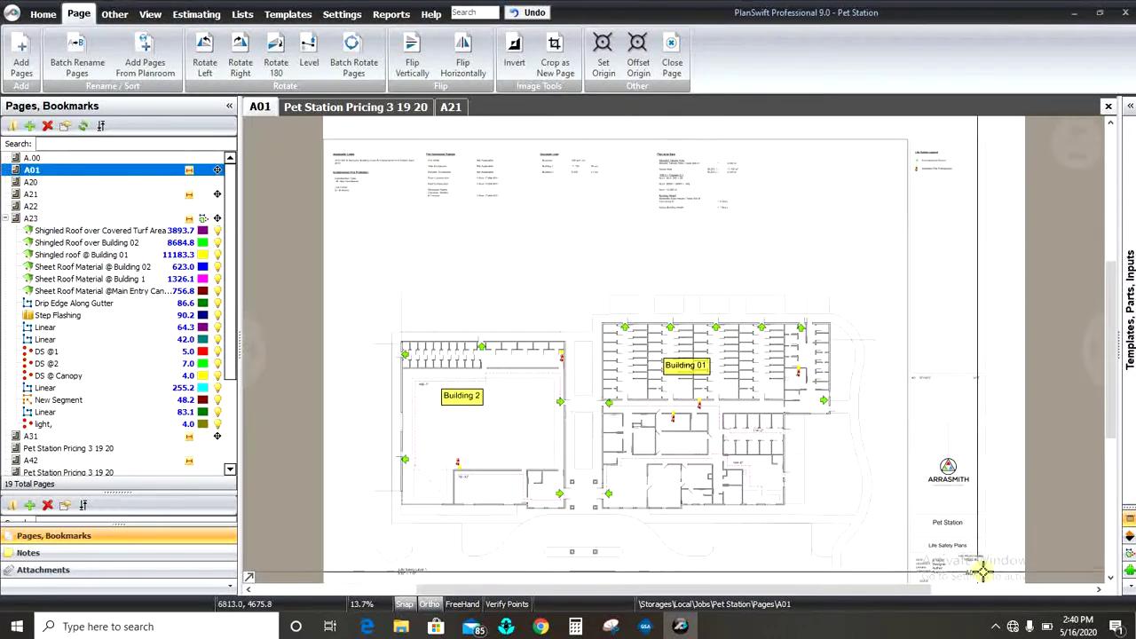
{"action": "scroll", "coordinate": [981, 573], "scroll_direction": "up", "scroll_amount": 6}
{"action": "scroll", "coordinate": [825, 355], "scroll_direction": "down", "scroll_amount": 2}
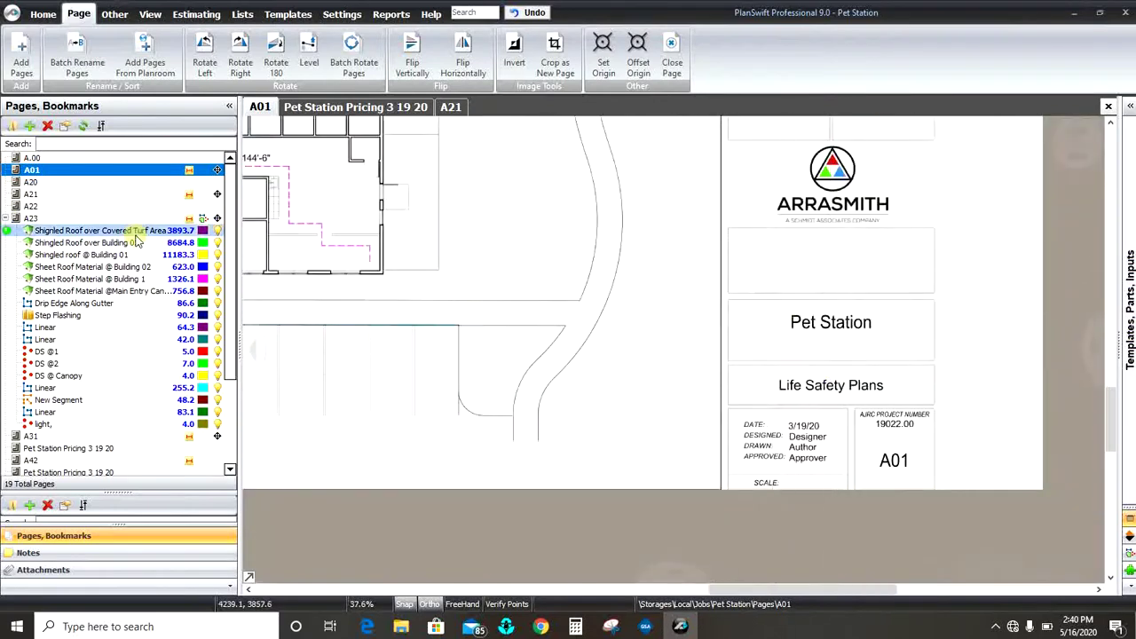
{"action": "double_click", "coordinate": [51, 174]}
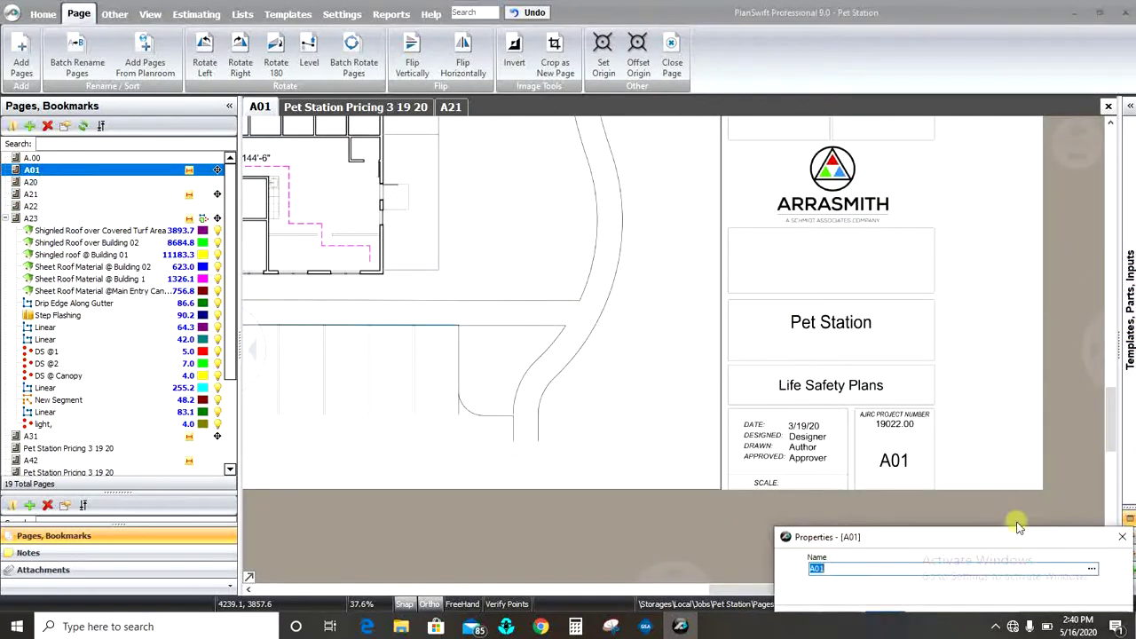
{"action": "left_click", "coordinate": [1015, 410]}
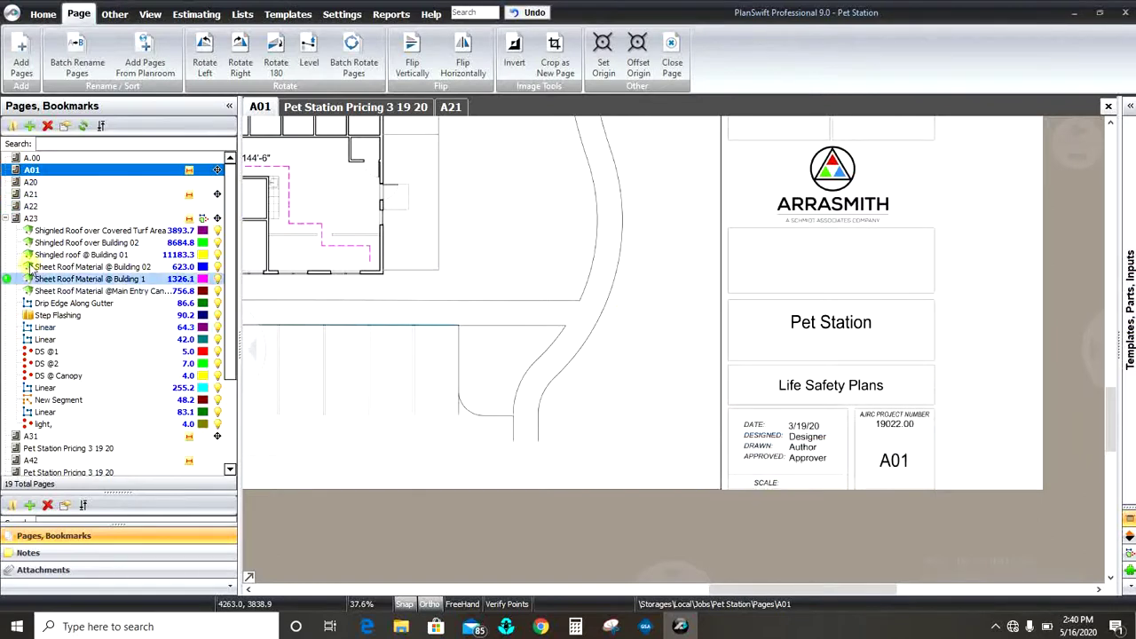
{"action": "left_click", "coordinate": [6, 219]}
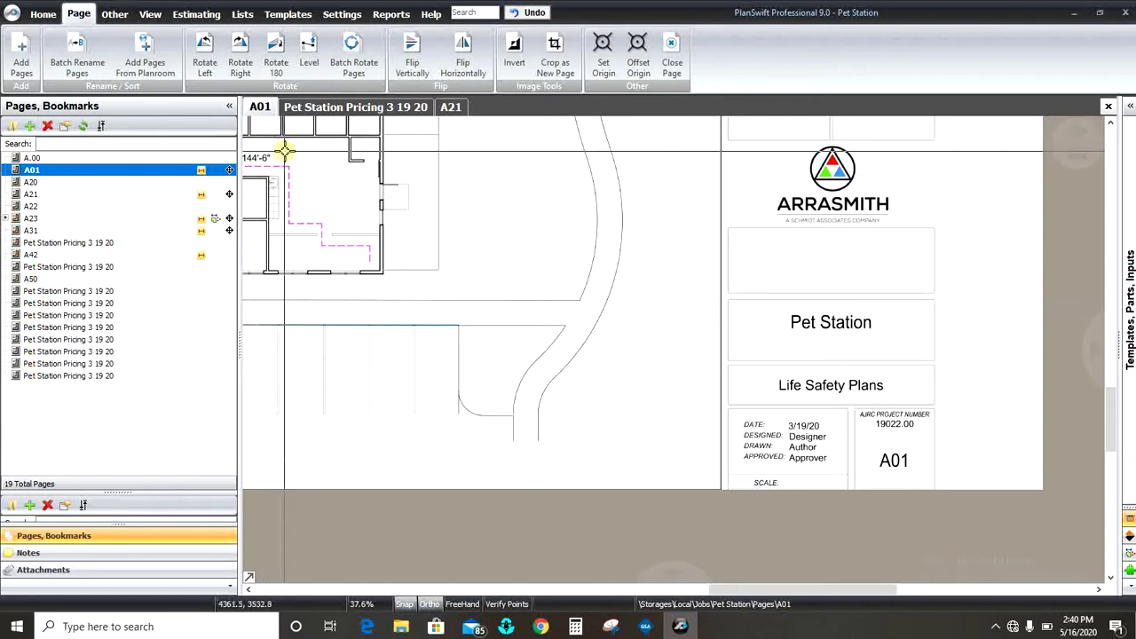
- Check page A01's name against its sheet number with the Batch Rename tool, advance to page A20 and close the tool
{"action": "left_click", "coordinate": [77, 65]}
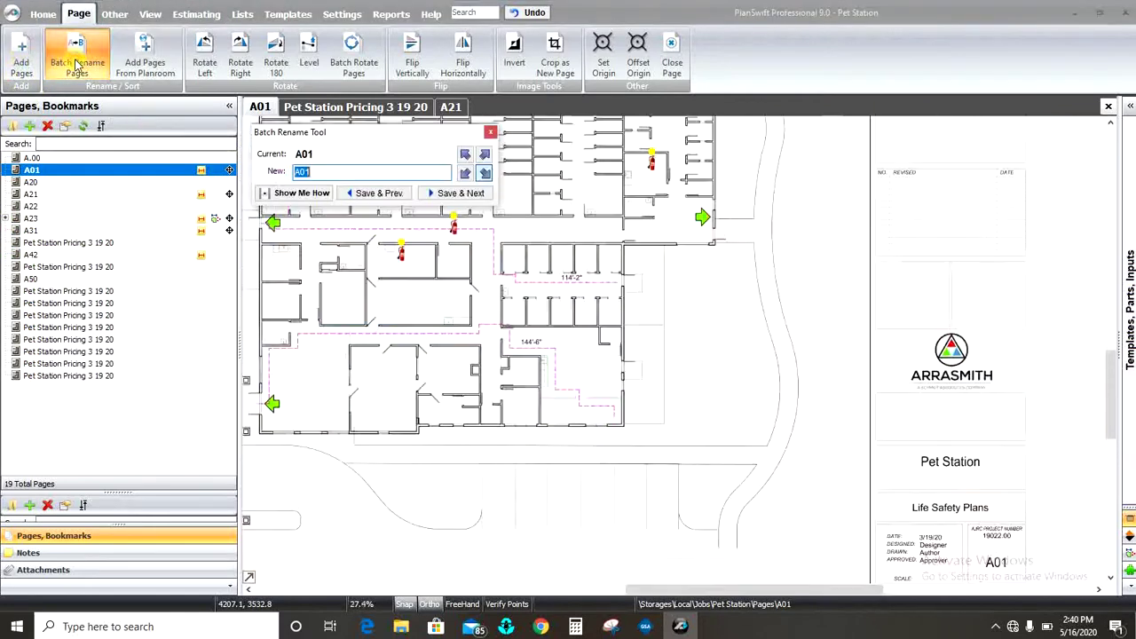
{"action": "scroll", "coordinate": [998, 565], "scroll_direction": "up", "scroll_amount": 3}
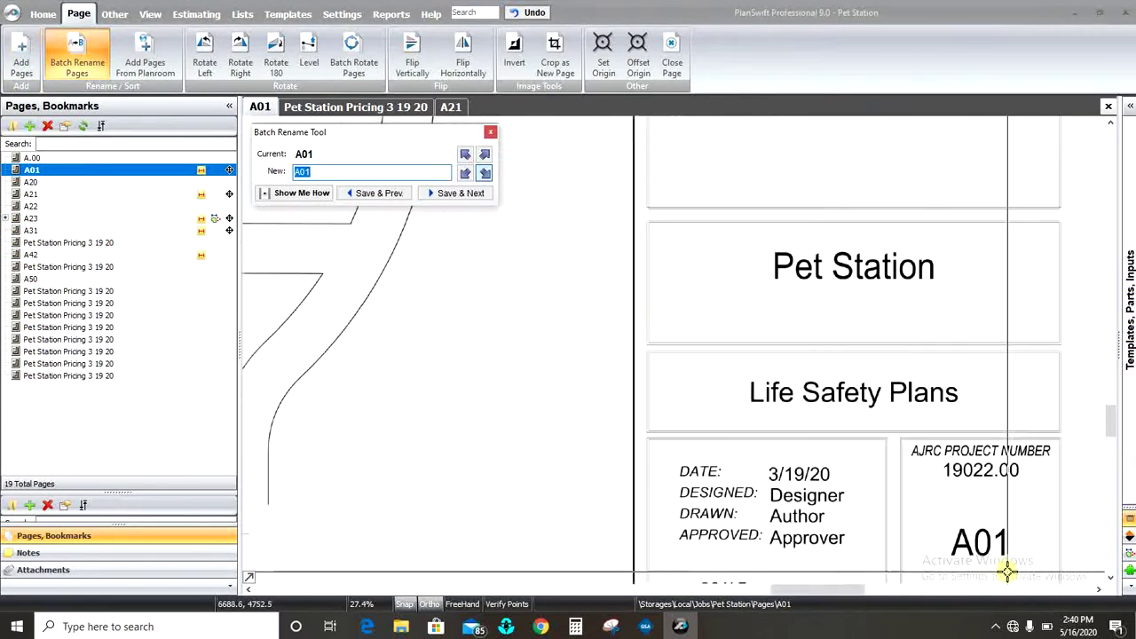
{"action": "scroll", "coordinate": [1011, 542], "scroll_direction": "down", "scroll_amount": 2}
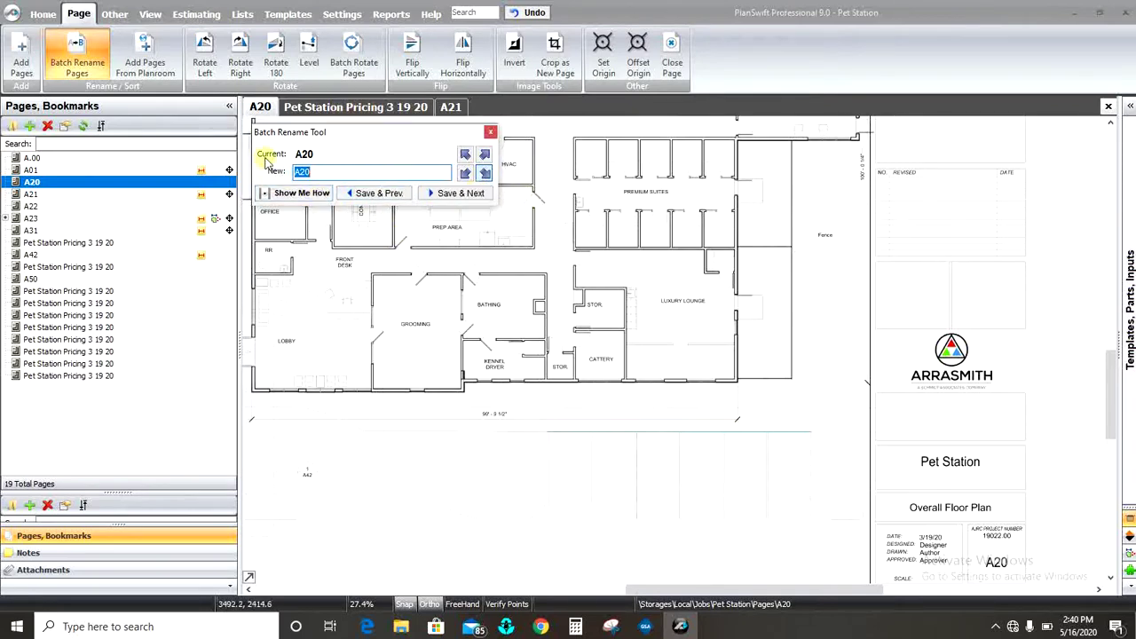
{"action": "left_click", "coordinate": [491, 132]}
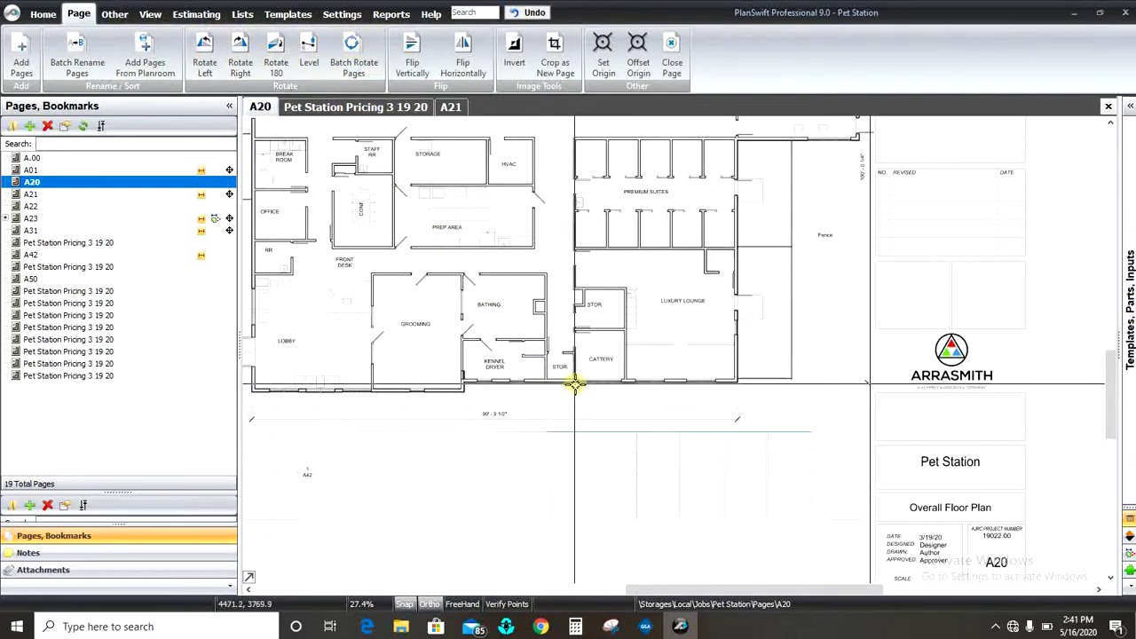
{"action": "scroll", "coordinate": [577, 385], "scroll_direction": "down", "scroll_amount": 2}
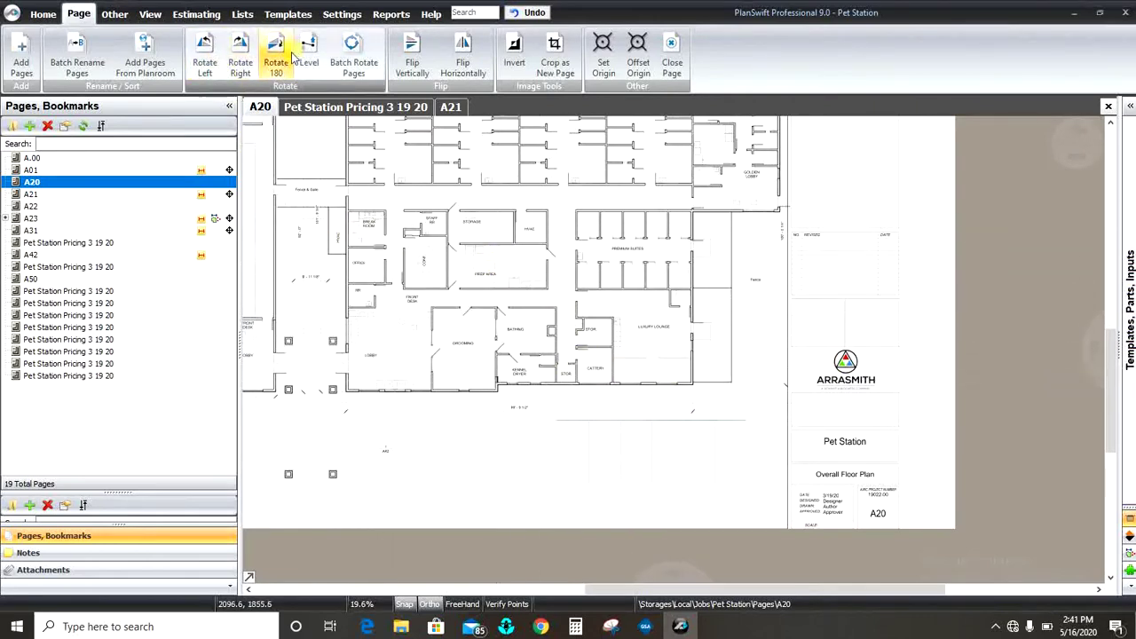
- View the save options for zipping the job as a SwiftJob file, and leave them without saving
{"action": "left_click", "coordinate": [112, 14]}
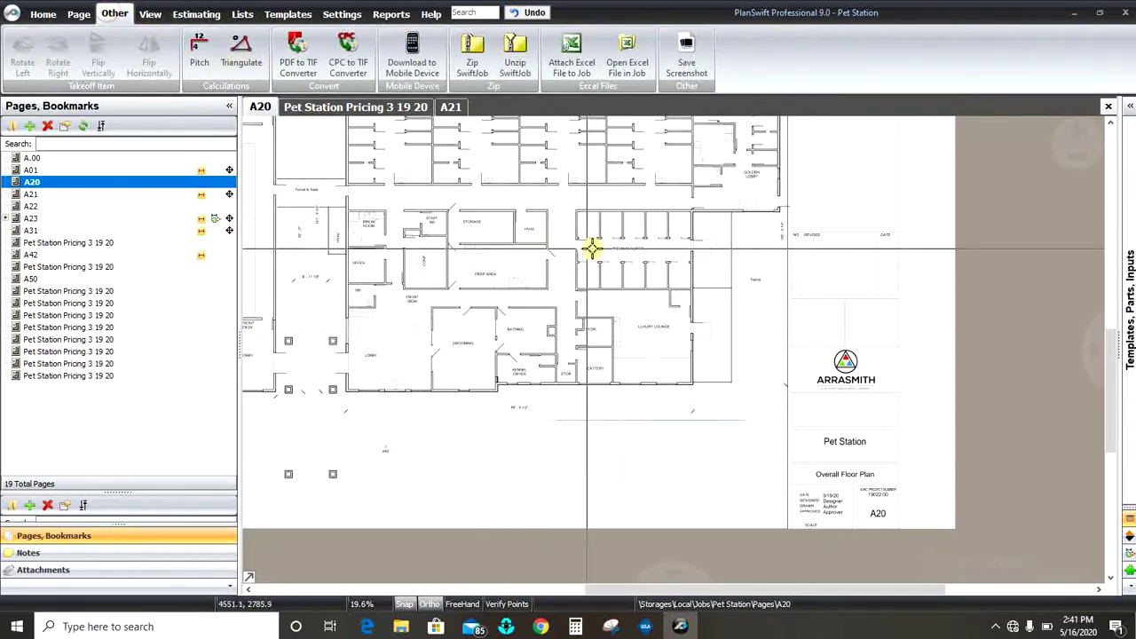
{"action": "left_click", "coordinate": [202, 55]}
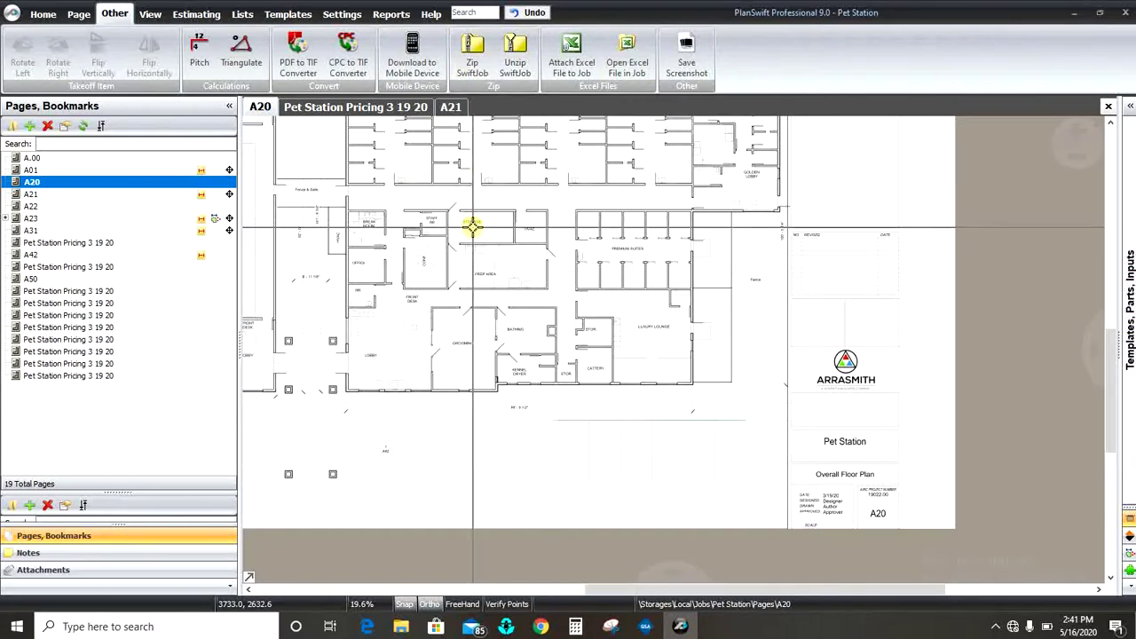
{"action": "left_click", "coordinate": [471, 60]}
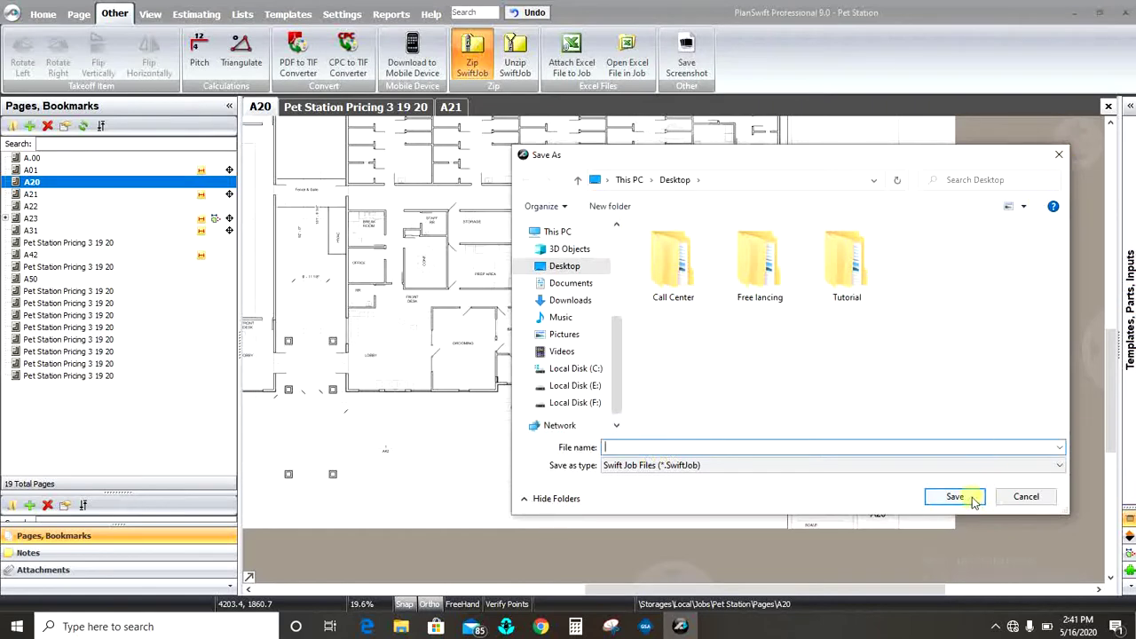
{"action": "left_click", "coordinate": [1066, 157]}
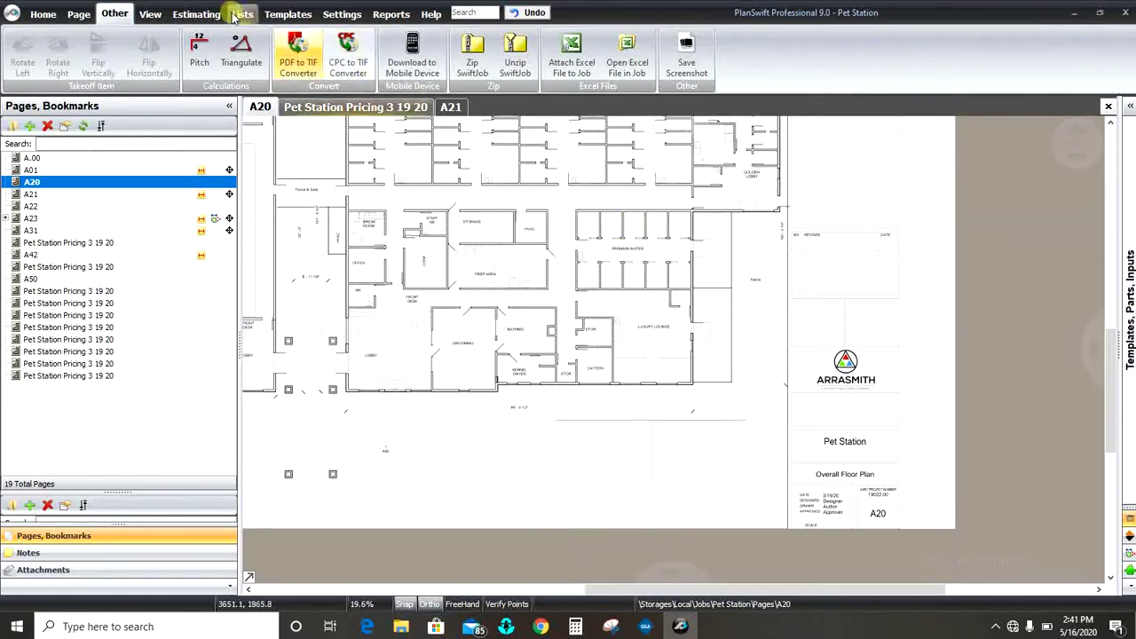
- Open the roof plan on page A23 and show the labels of its takeoffs
{"action": "left_click", "coordinate": [155, 22]}
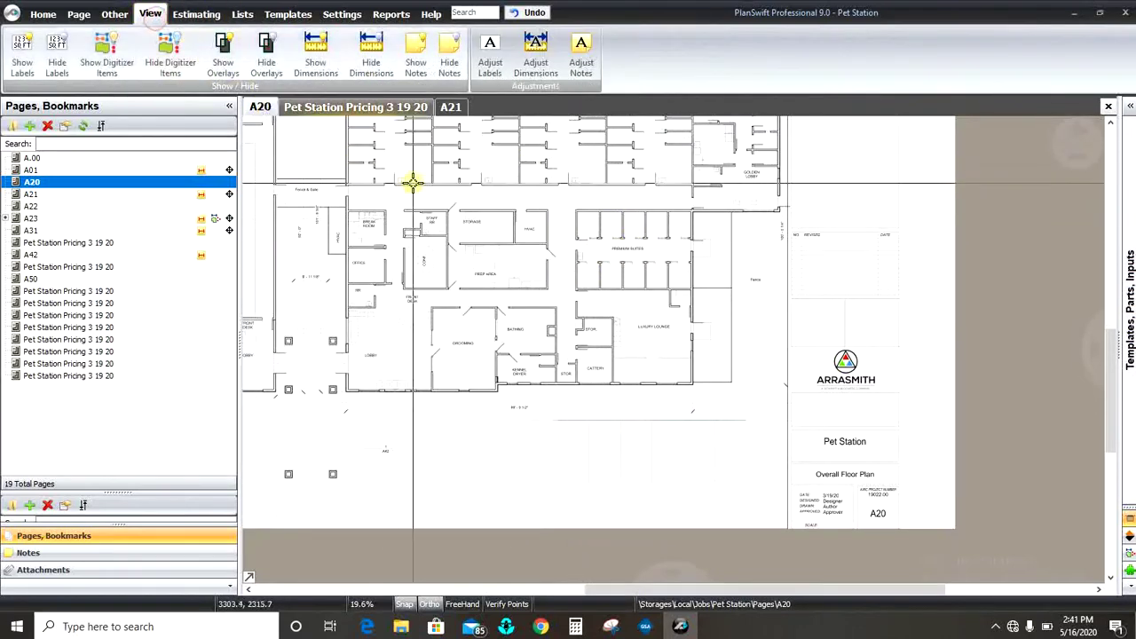
{"action": "scroll", "coordinate": [551, 317], "scroll_direction": "down", "scroll_amount": 1}
{"action": "scroll", "coordinate": [551, 317], "scroll_direction": "down", "scroll_amount": 1}
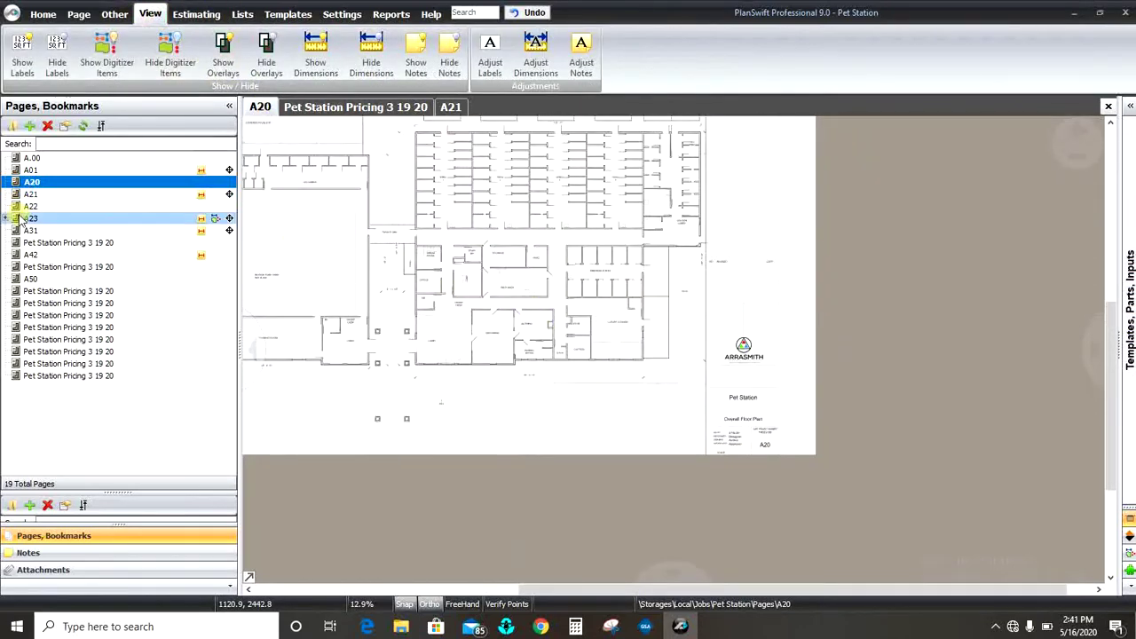
{"action": "left_click", "coordinate": [21, 219]}
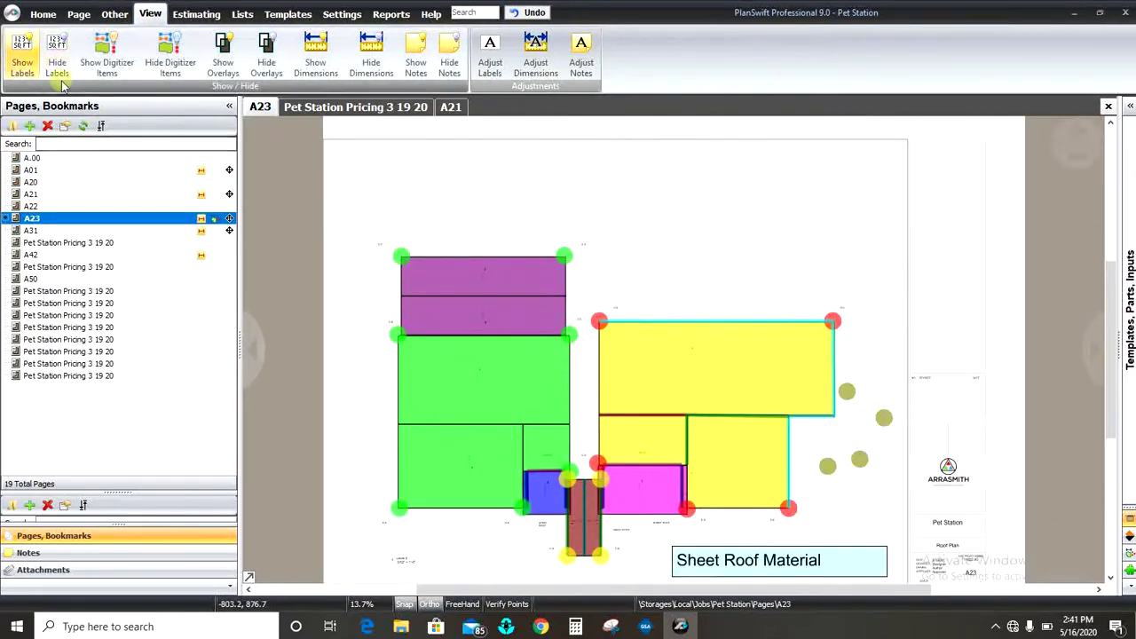
{"action": "scroll", "coordinate": [691, 364], "scroll_direction": "up", "scroll_amount": 2}
{"action": "scroll", "coordinate": [613, 333], "scroll_direction": "up", "scroll_amount": 6}
{"action": "scroll", "coordinate": [568, 183], "scroll_direction": "down", "scroll_amount": 4}
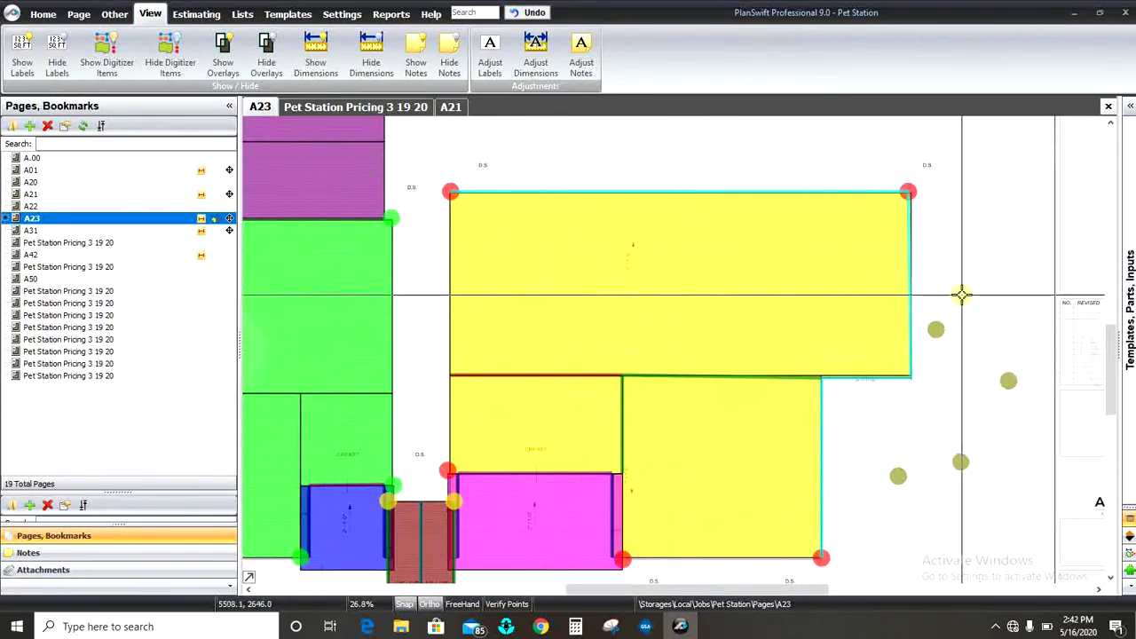
{"action": "mouse_move", "coordinate": [736, 278]}
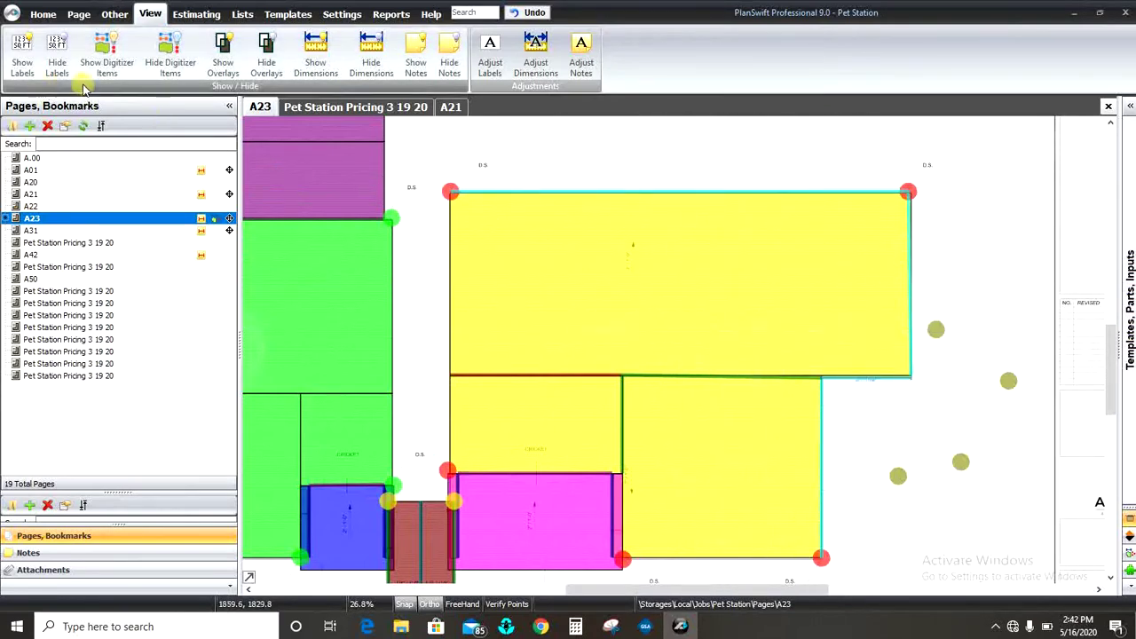
{"action": "left_click", "coordinate": [22, 55]}
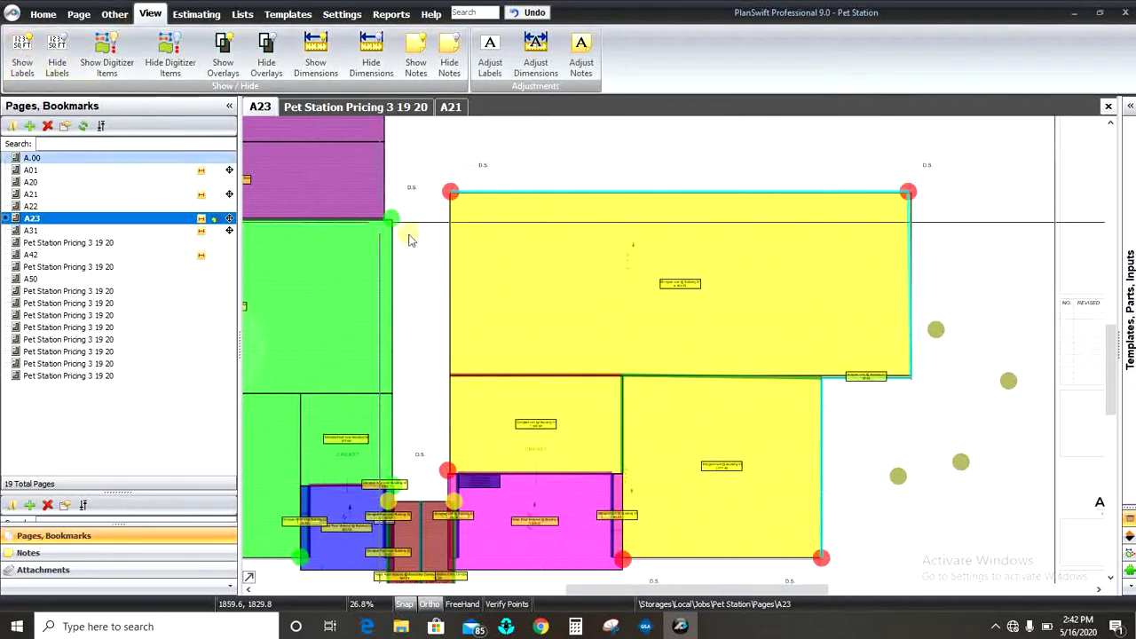
- Examine the label on the large shingled roof section of Building 01, and hide the takeoff labels on page A23
{"action": "scroll", "coordinate": [685, 292], "scroll_direction": "up", "scroll_amount": 3}
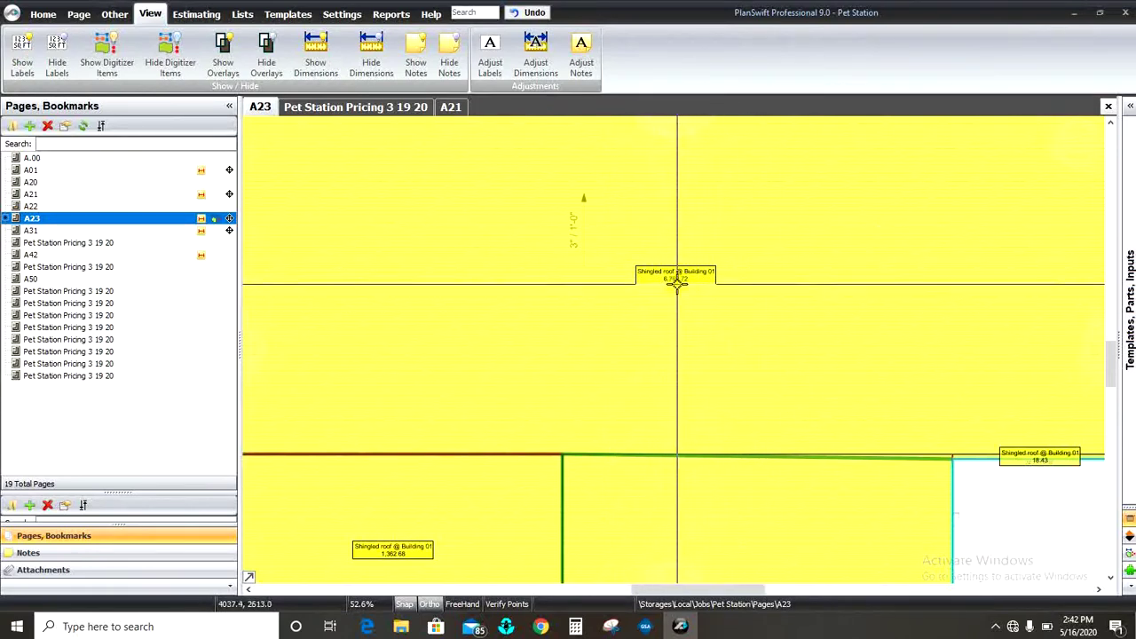
{"action": "scroll", "coordinate": [614, 277], "scroll_direction": "down", "scroll_amount": 5}
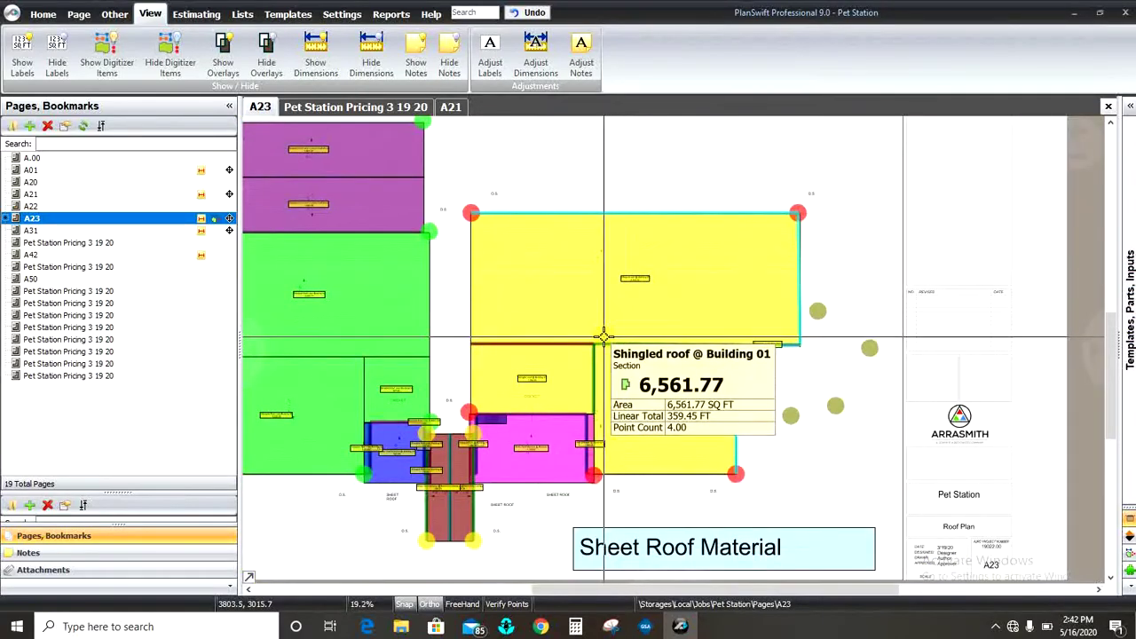
{"action": "scroll", "coordinate": [642, 289], "scroll_direction": "up", "scroll_amount": 3}
{"action": "scroll", "coordinate": [641, 290], "scroll_direction": "up", "scroll_amount": 2}
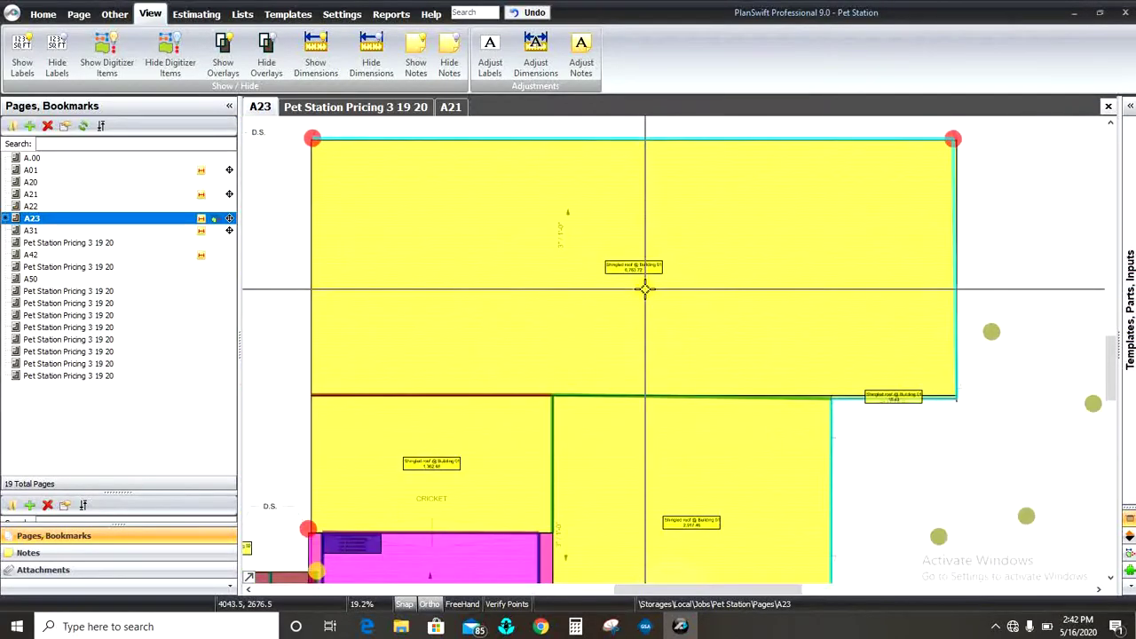
{"action": "scroll", "coordinate": [646, 290], "scroll_direction": "down", "scroll_amount": 1}
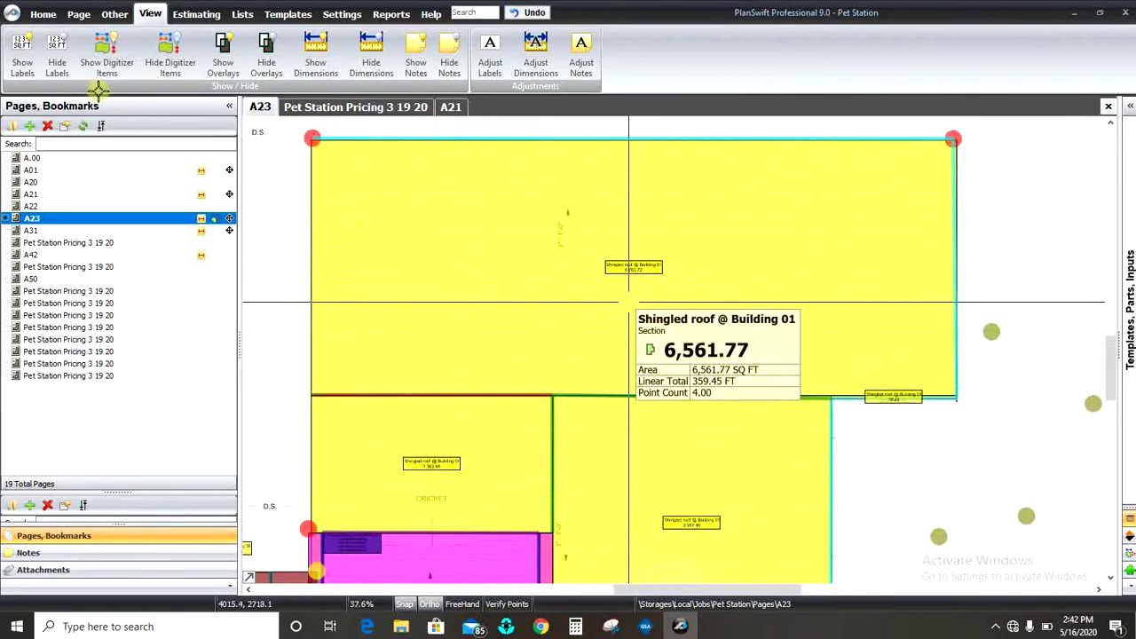
{"action": "left_click", "coordinate": [57, 58]}
{"action": "scroll", "coordinate": [733, 314], "scroll_direction": "down", "scroll_amount": 2}
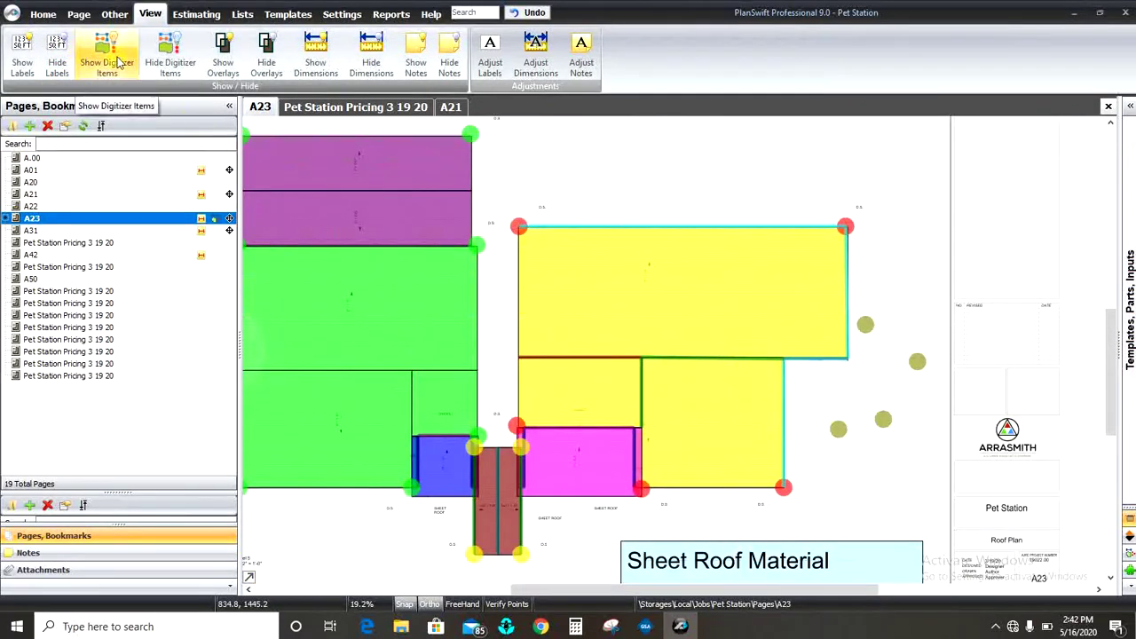
- Expand the takeoffs under page A23 and individually hide its six shingled and sheet roof area takeoffs
{"action": "left_click", "coordinate": [5, 219]}
{"action": "left_click", "coordinate": [218, 230]}
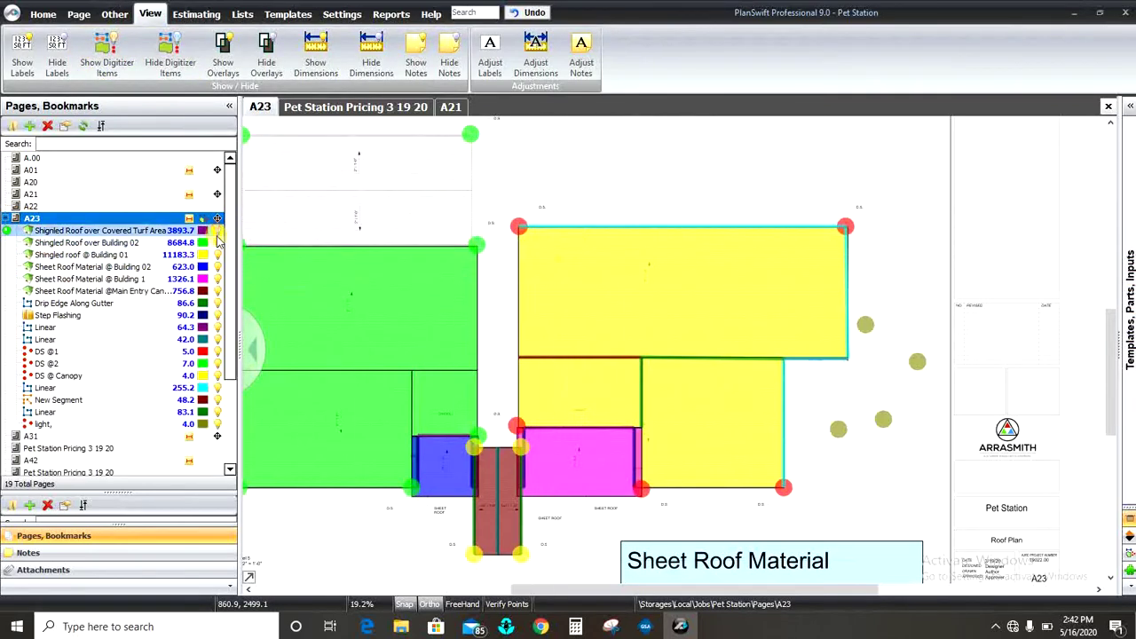
{"action": "left_click", "coordinate": [218, 242]}
{"action": "left_click", "coordinate": [218, 255]}
{"action": "left_click", "coordinate": [217, 267]}
{"action": "left_click", "coordinate": [218, 279]}
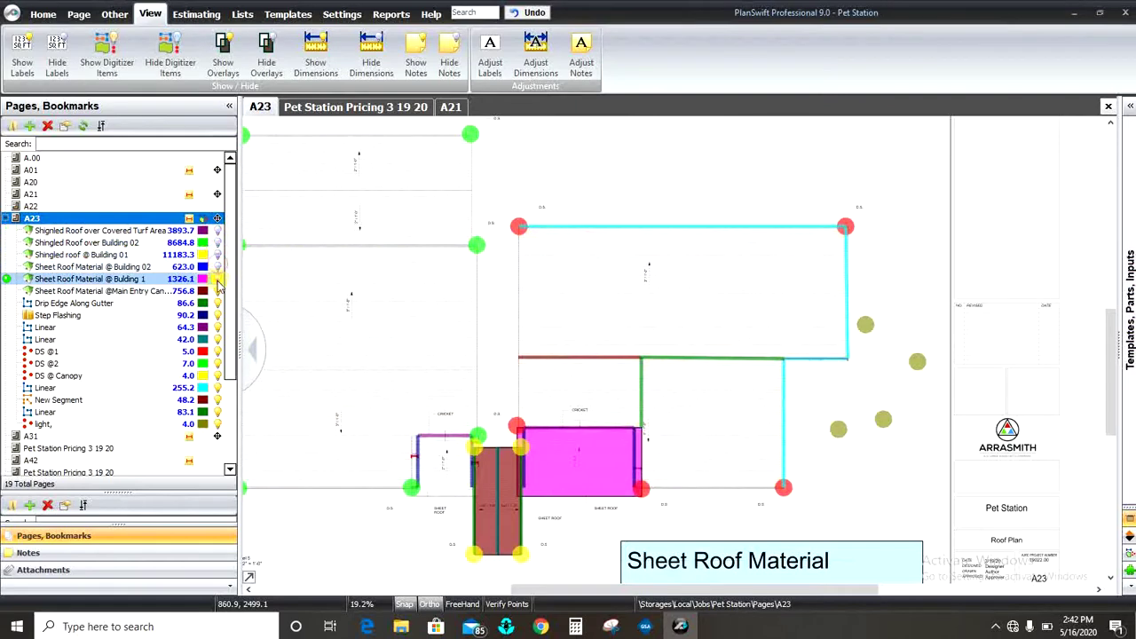
{"action": "left_click", "coordinate": [217, 290]}
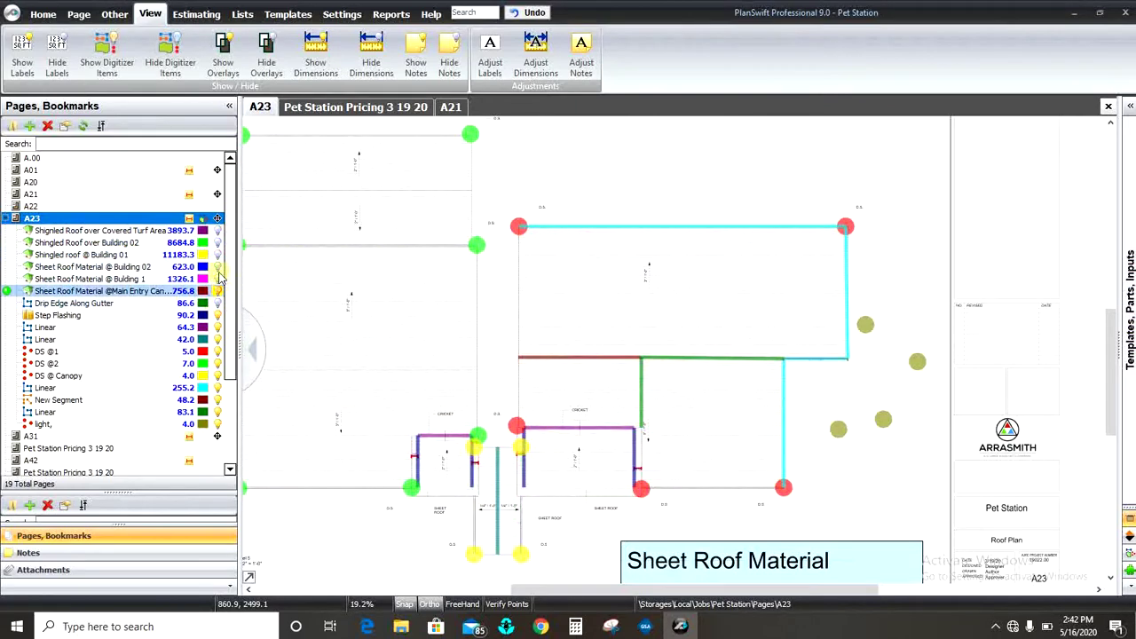
- Individually show the sheet roof takeoffs at the main entry canopy and Building 02 again
{"action": "left_click", "coordinate": [217, 290]}
{"action": "left_click", "coordinate": [217, 266]}
{"action": "left_click", "coordinate": [217, 279]}
{"action": "left_click", "coordinate": [218, 255]}
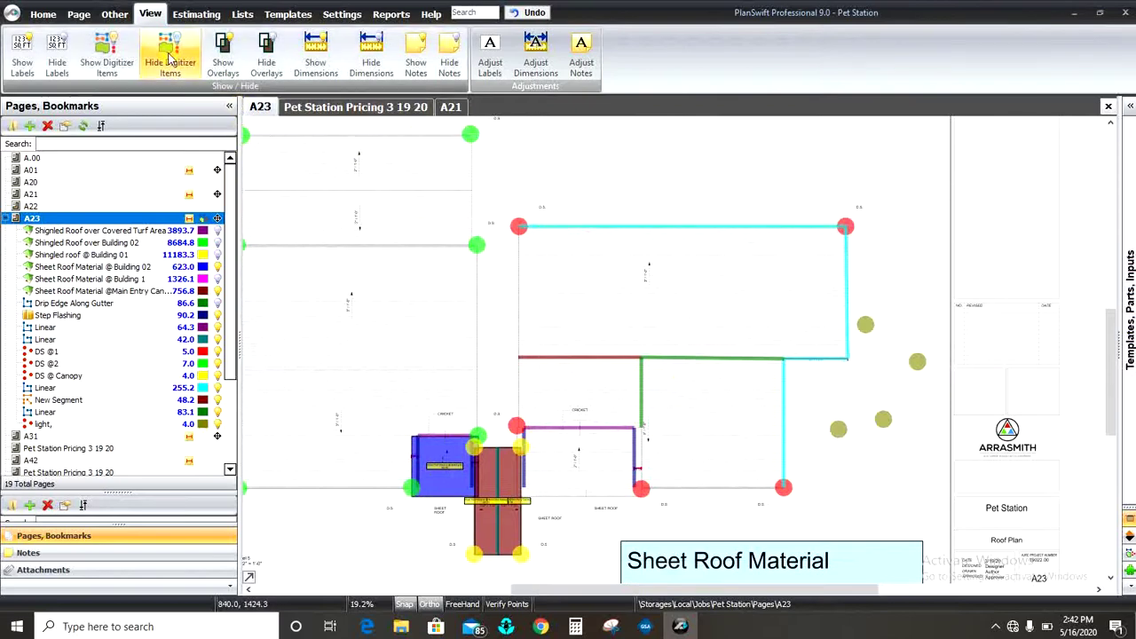
- Hide all digitizer items on page A23 at once, and show them all again
{"action": "left_click", "coordinate": [168, 59]}
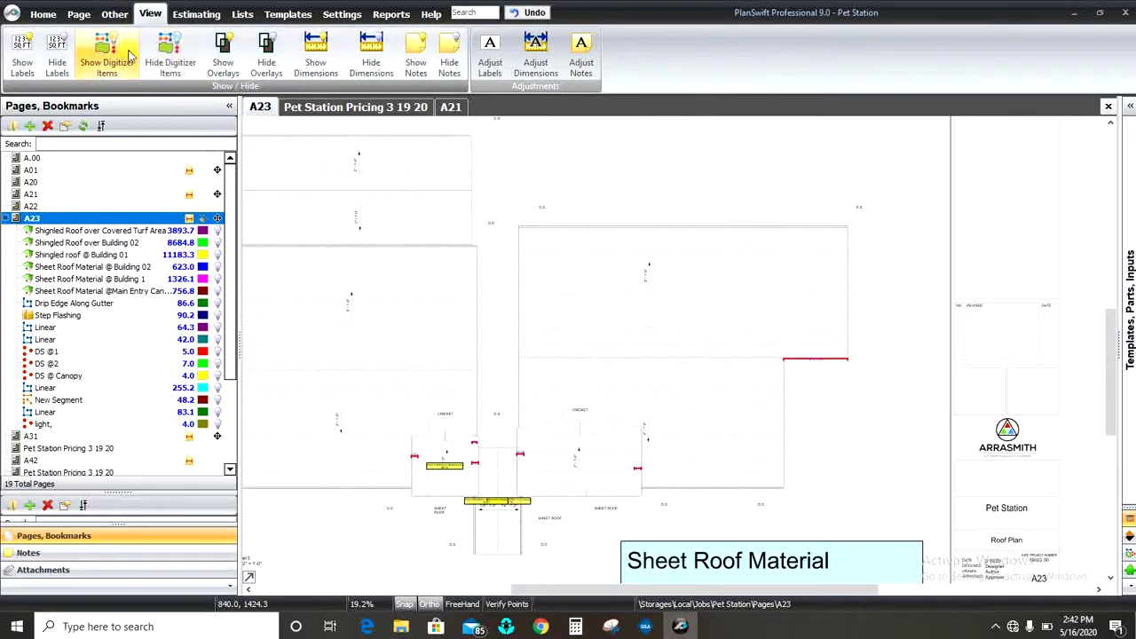
{"action": "left_click", "coordinate": [114, 49]}
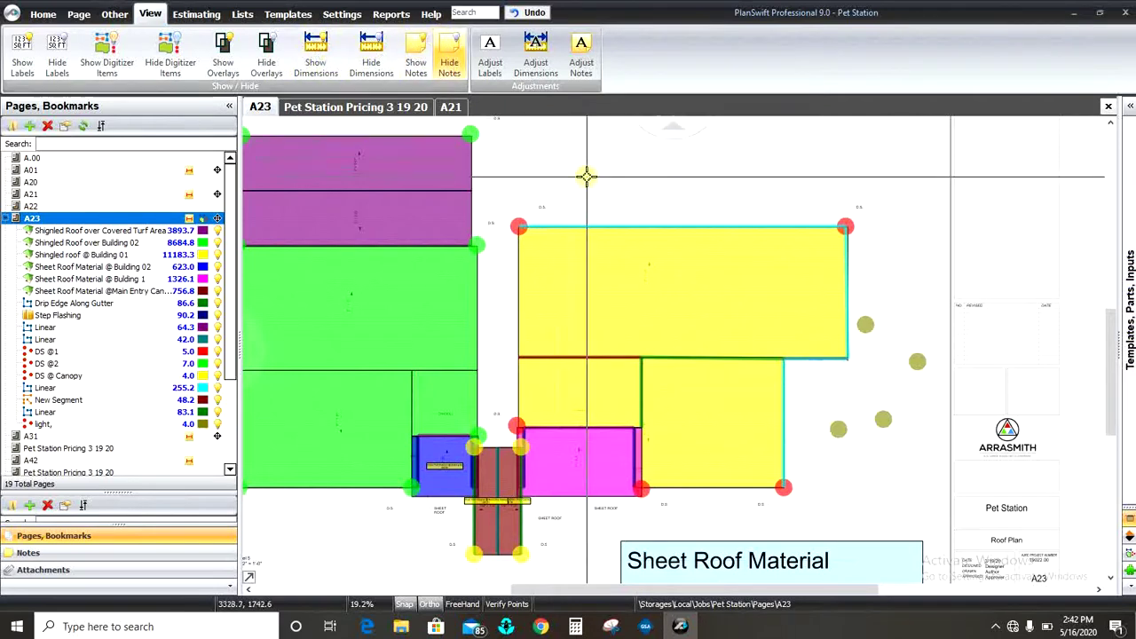
{"action": "left_click_drag", "start_coordinate": [562, 152], "coordinate": [722, 222]}
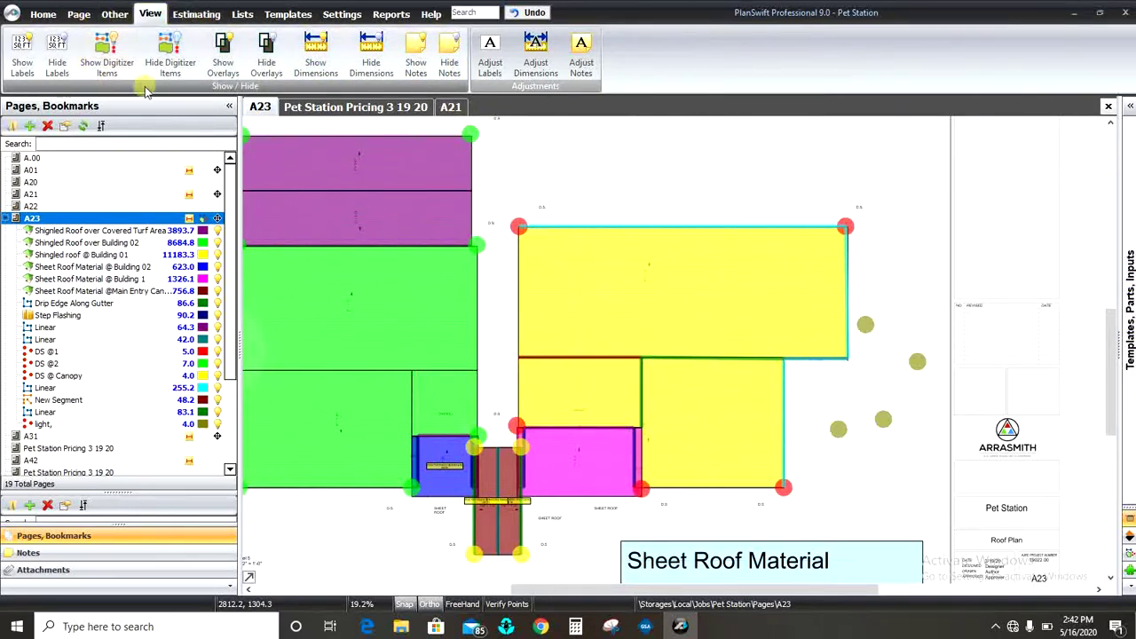
- View the job's takeoff list in Estimating and return to the Home view with the drawing pages
{"action": "left_click", "coordinate": [189, 15]}
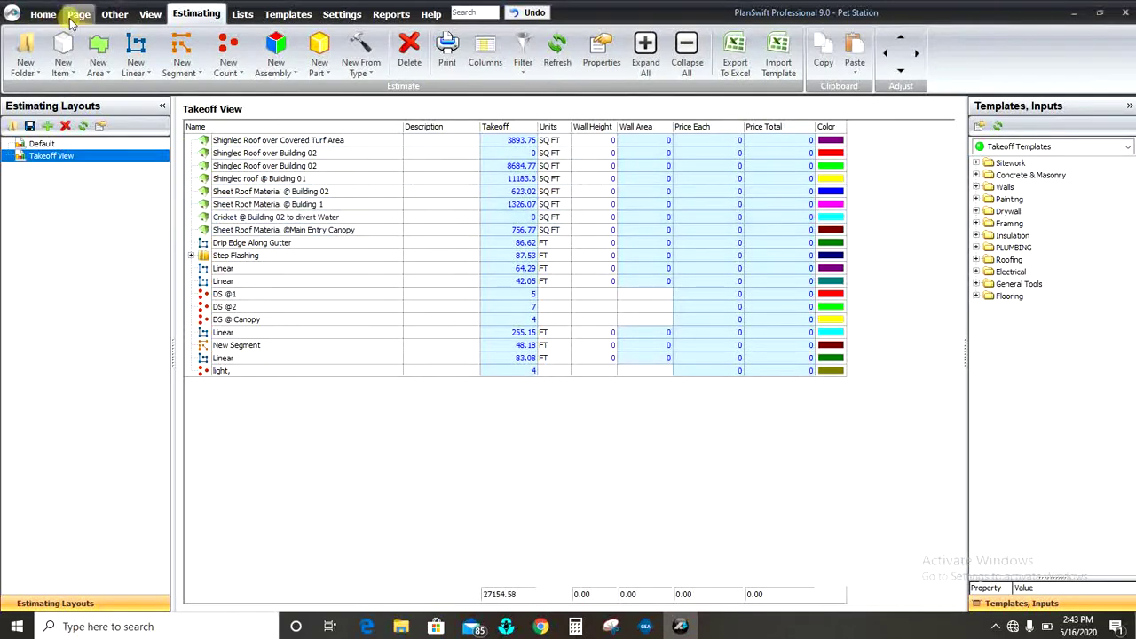
{"action": "left_click", "coordinate": [42, 15]}
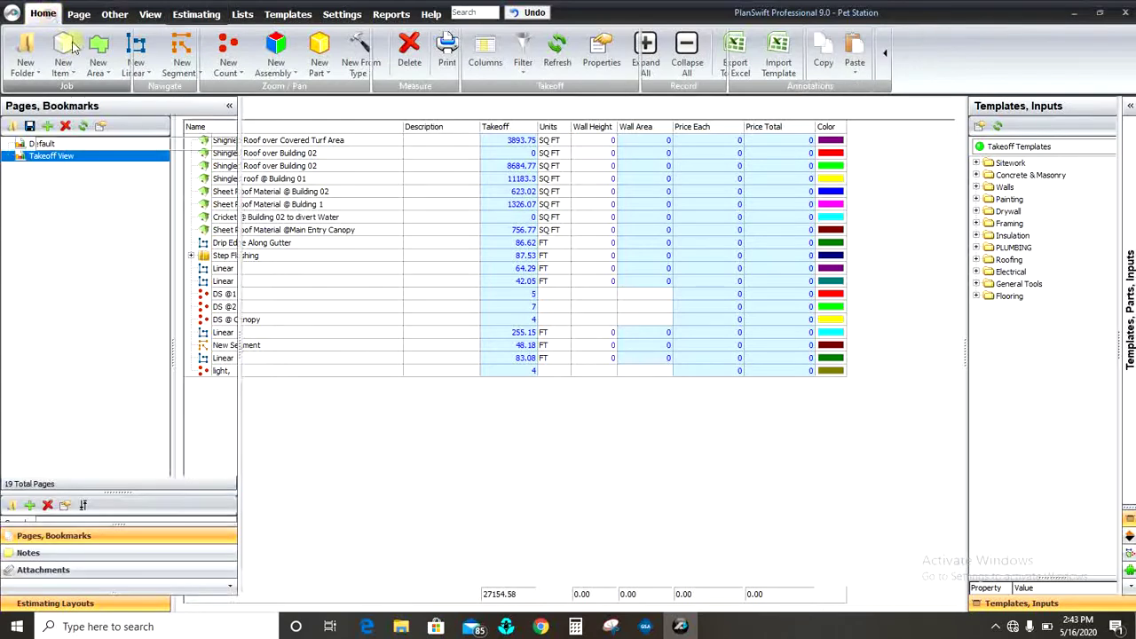